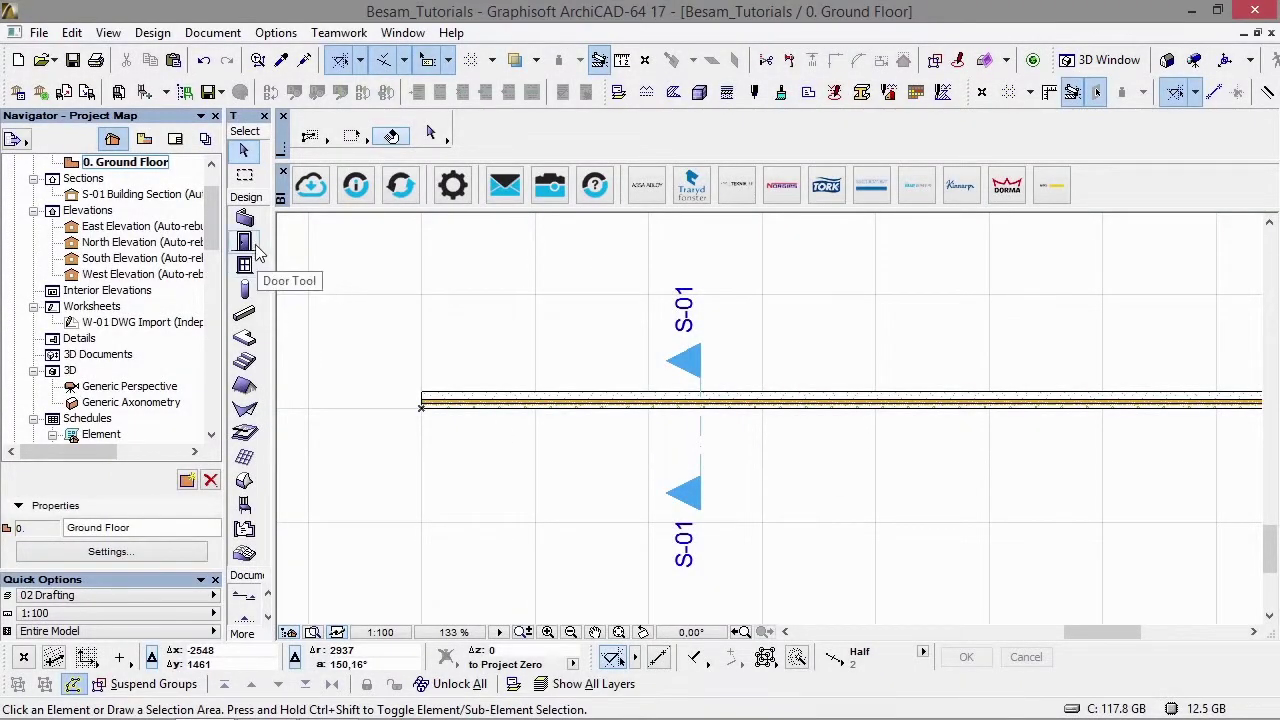
- Choose the BESAM PowerSwing operator from the Swing Door Operators library folder as the default object
{"action": "double_click", "coordinate": [243, 505]}
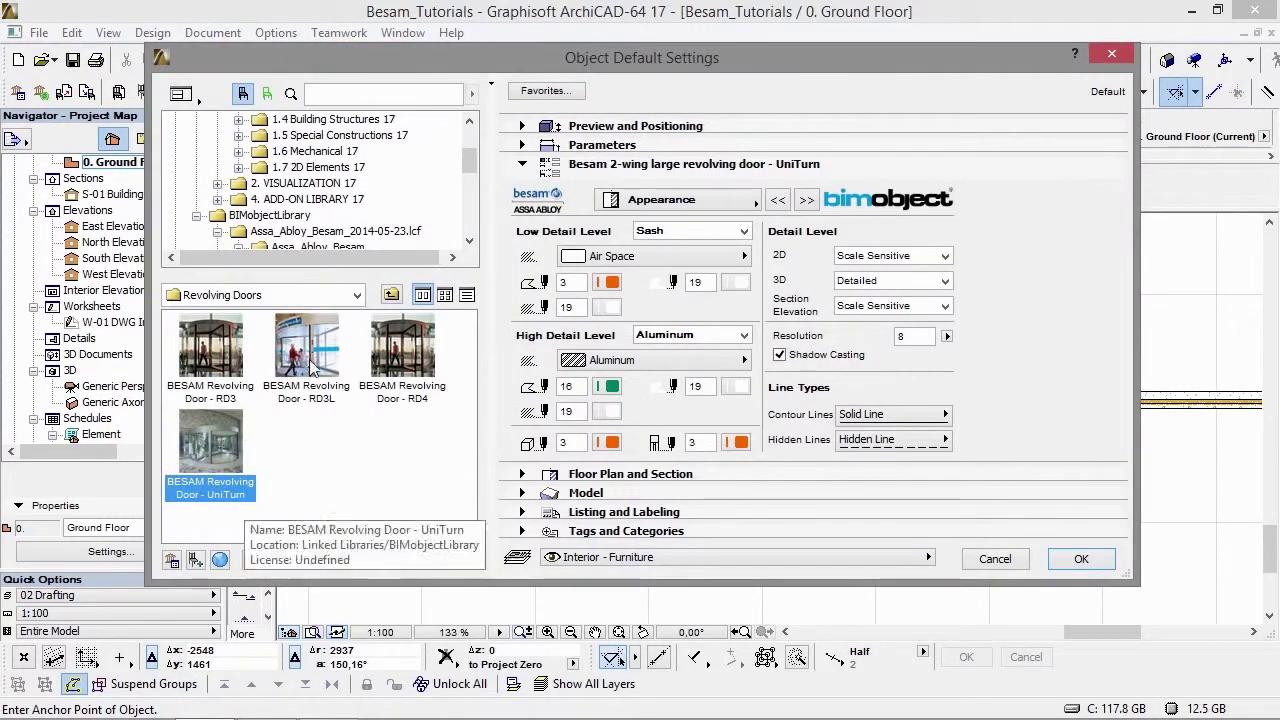
{"action": "left_click_drag", "start_coordinate": [329, 277], "coordinate": [332, 401]}
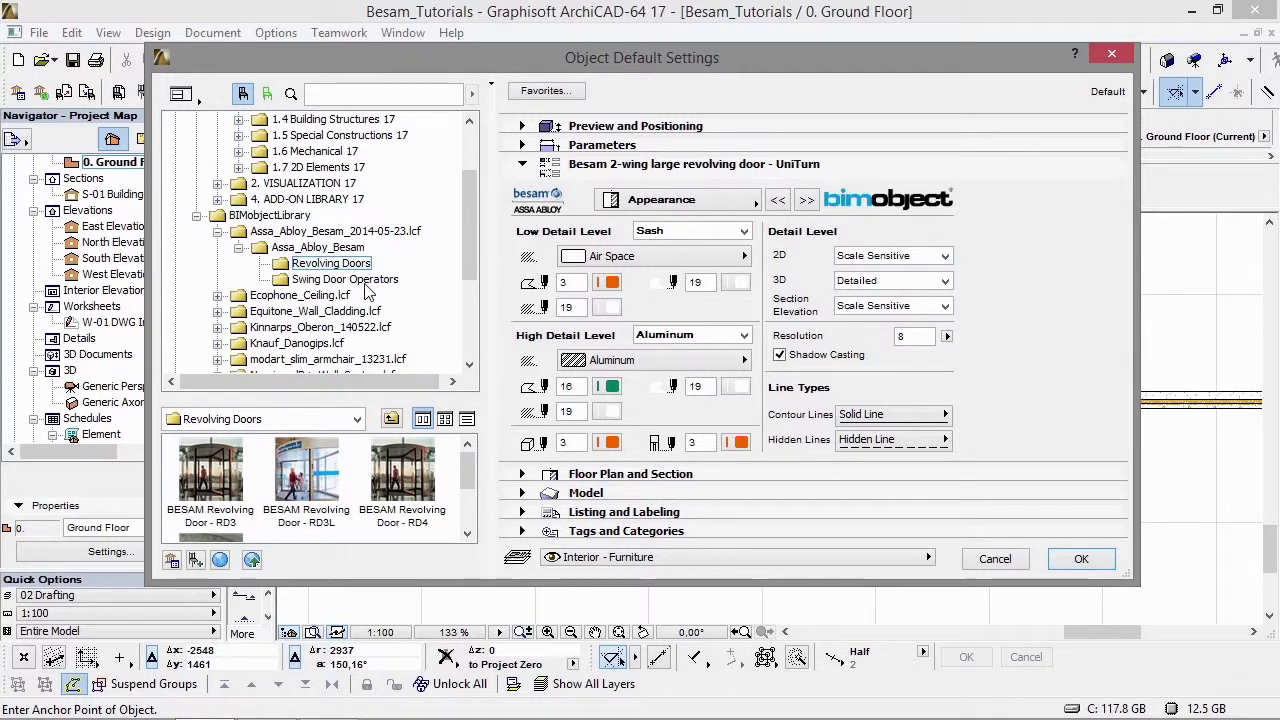
{"action": "left_click", "coordinate": [362, 280]}
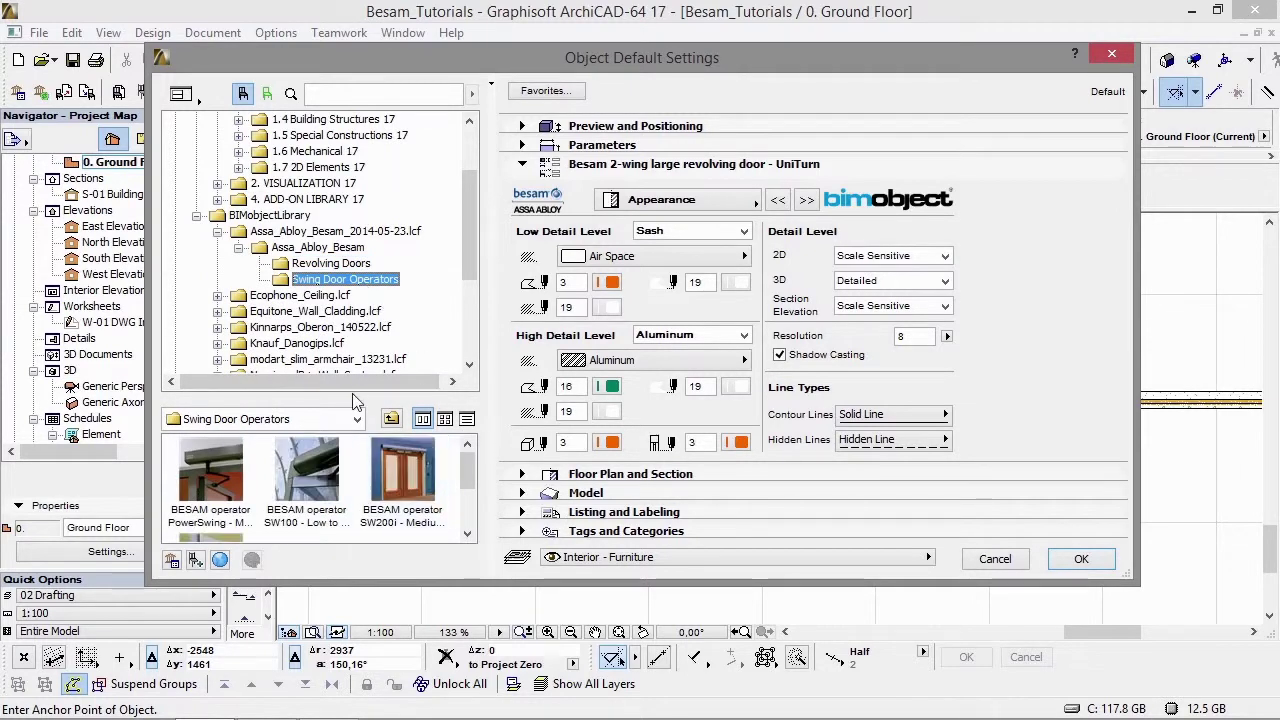
{"action": "left_click_drag", "start_coordinate": [350, 400], "coordinate": [350, 321]}
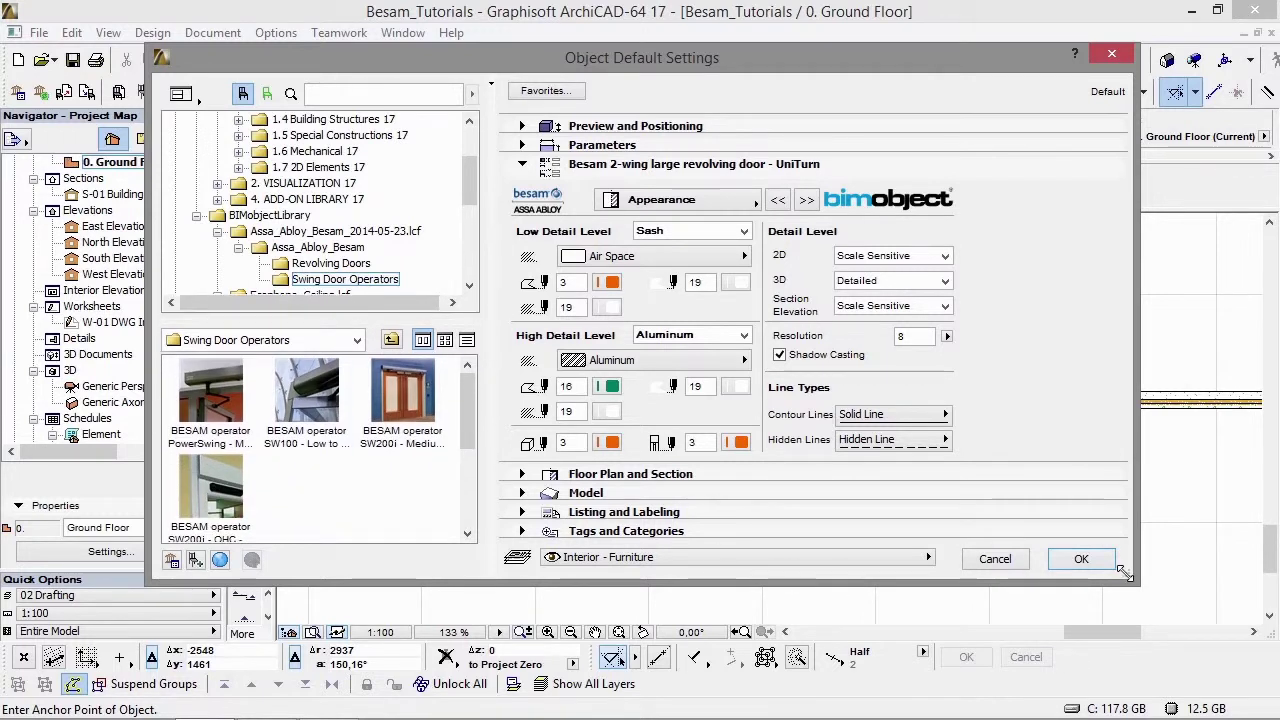
{"action": "left_click_drag", "start_coordinate": [1123, 572], "coordinate": [1141, 615]}
{"action": "left_click", "coordinate": [197, 396]}
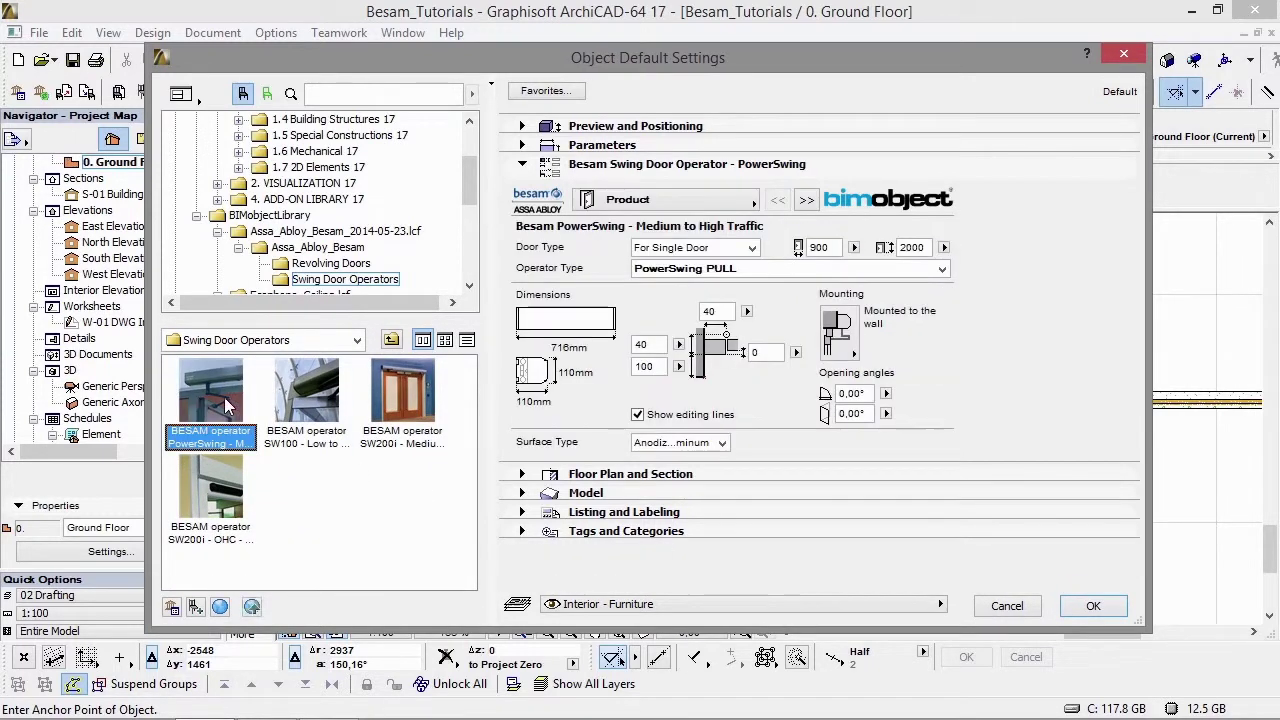
- Examine the PowerSwing operator's available door types, operator types, door width and height limits, and mounting options
{"action": "left_click", "coordinate": [715, 247]}
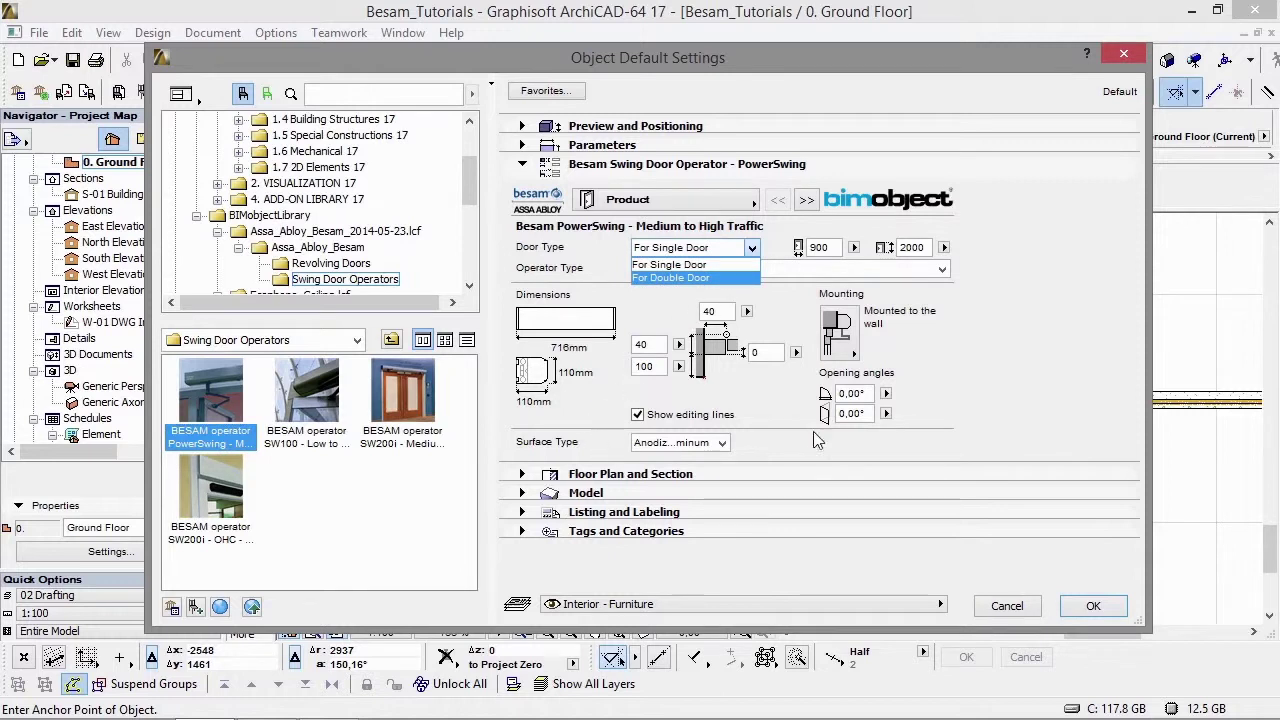
{"action": "left_click", "coordinate": [951, 292]}
{"action": "left_click", "coordinate": [942, 268]}
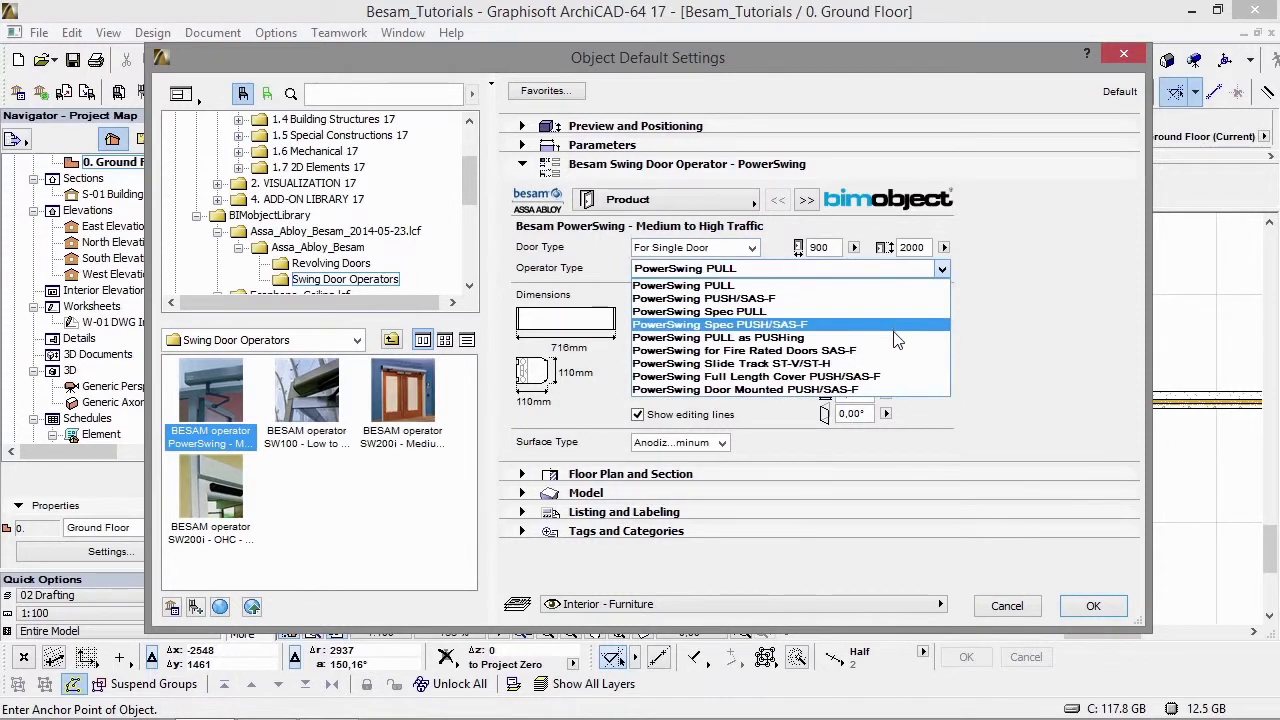
{"action": "left_click", "coordinate": [580, 396]}
{"action": "left_click", "coordinate": [856, 248]}
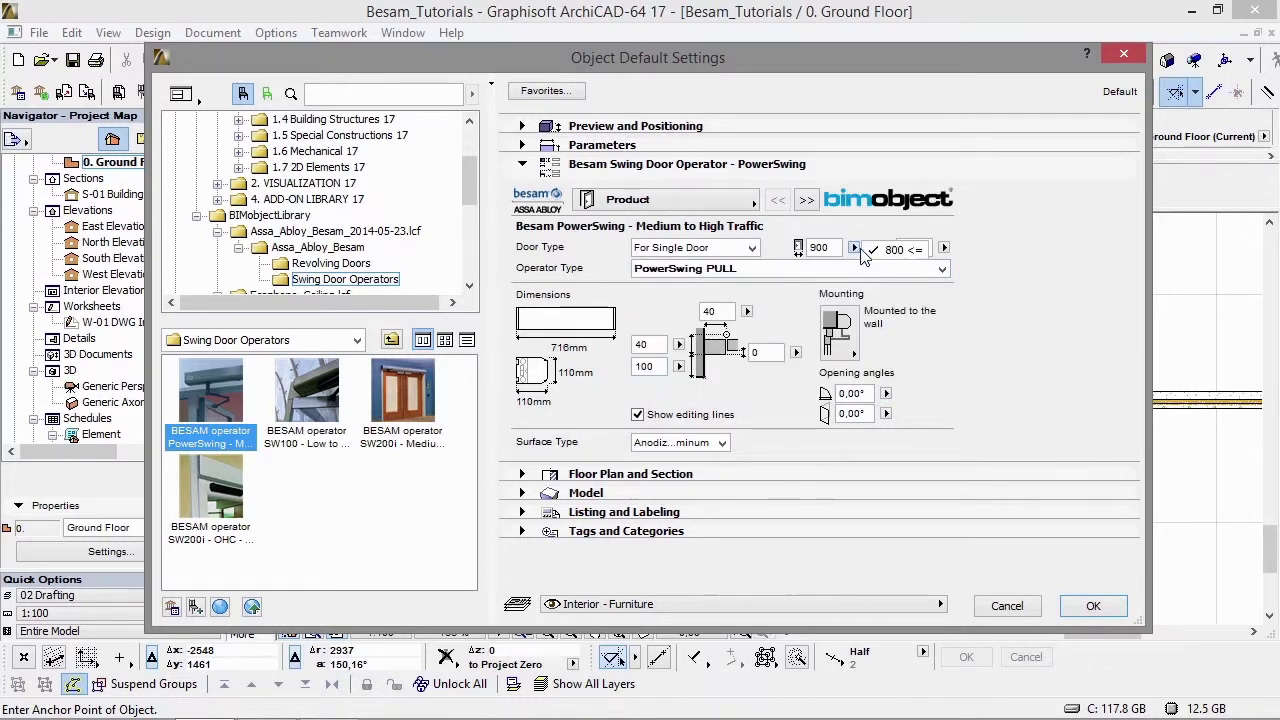
{"action": "left_click", "coordinate": [944, 249]}
{"action": "left_click", "coordinate": [840, 335]}
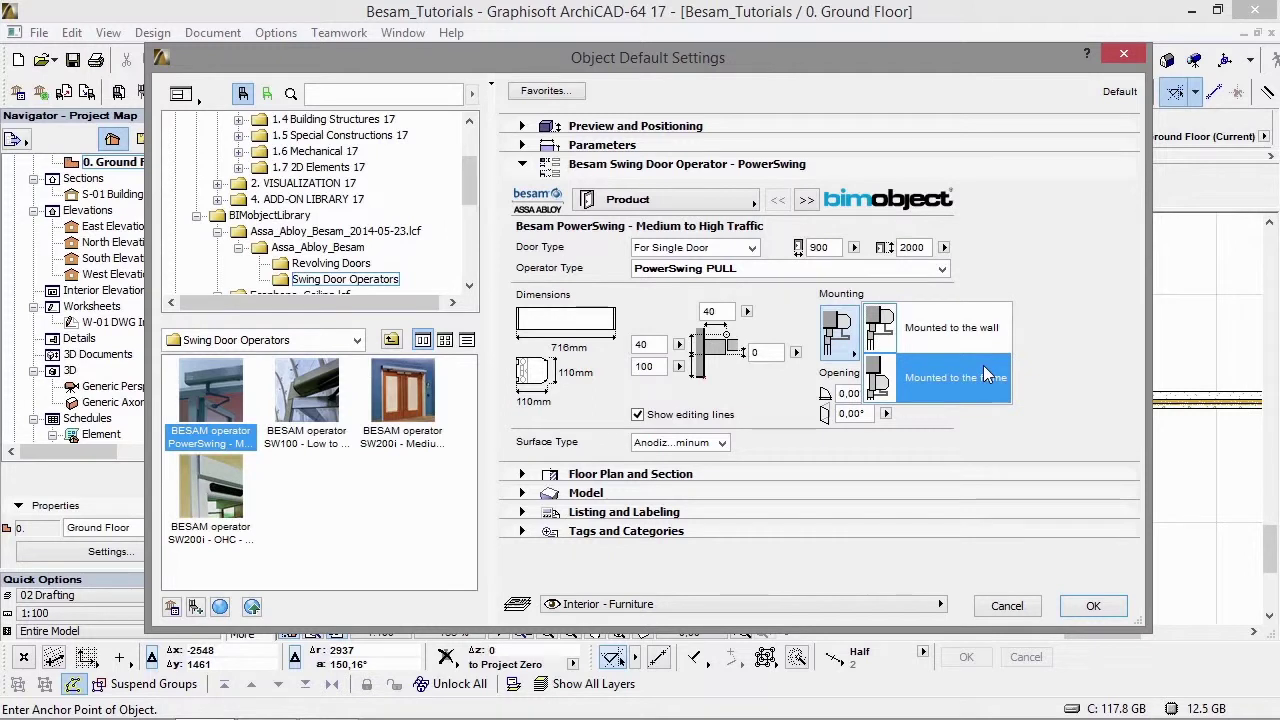
{"action": "left_click", "coordinate": [1100, 353]}
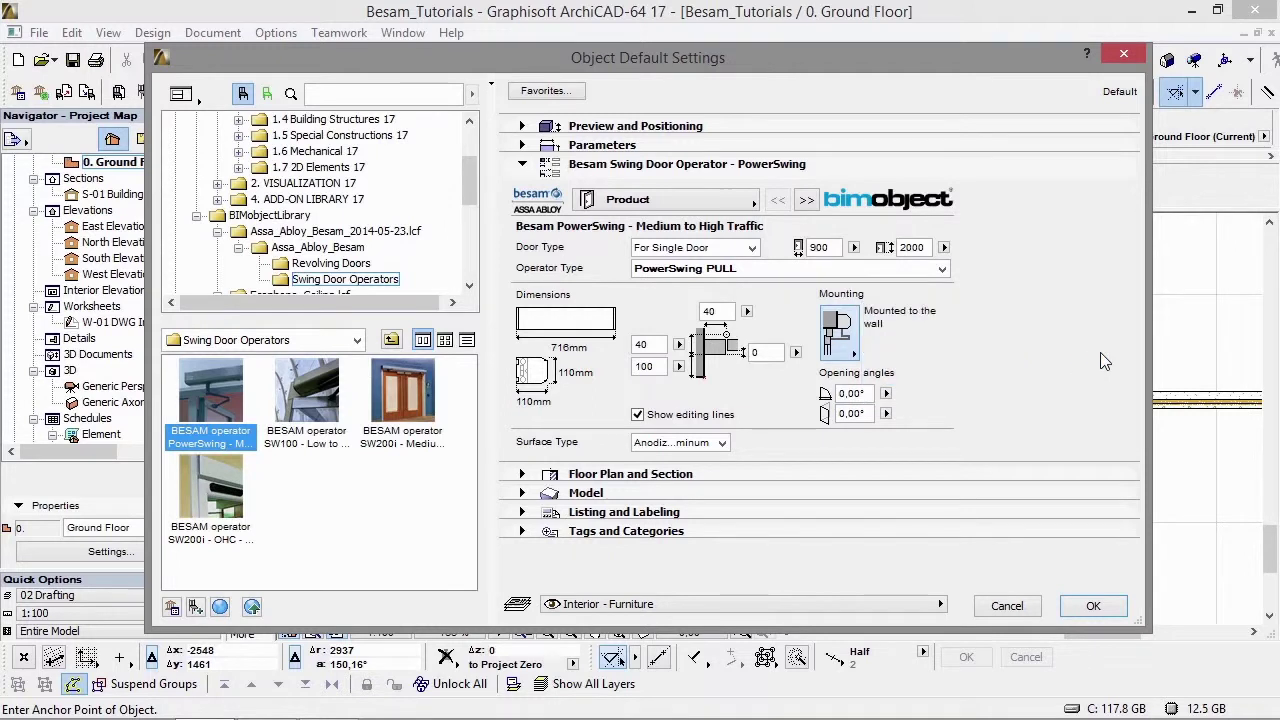
- Review the PowerSwing operator's Description, Appearance and Information pages, return to Product, and accept the object defaults
{"action": "left_click", "coordinate": [806, 201]}
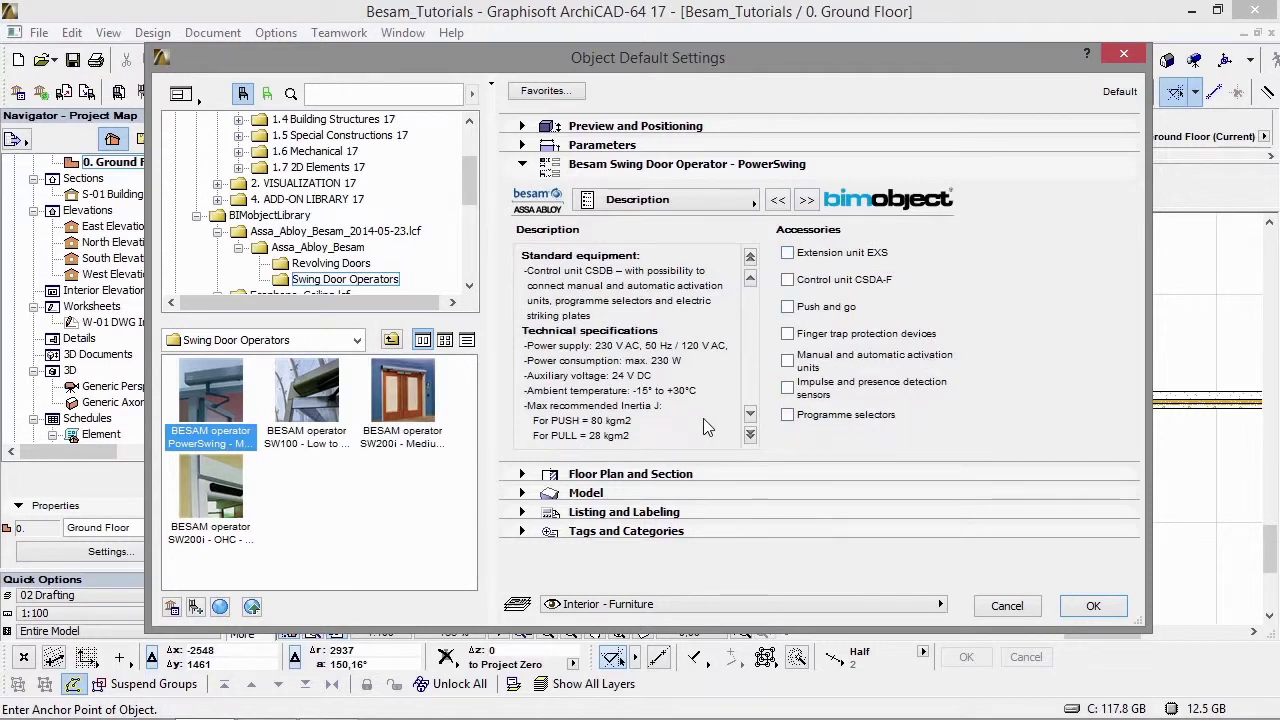
{"action": "left_click", "coordinate": [806, 201]}
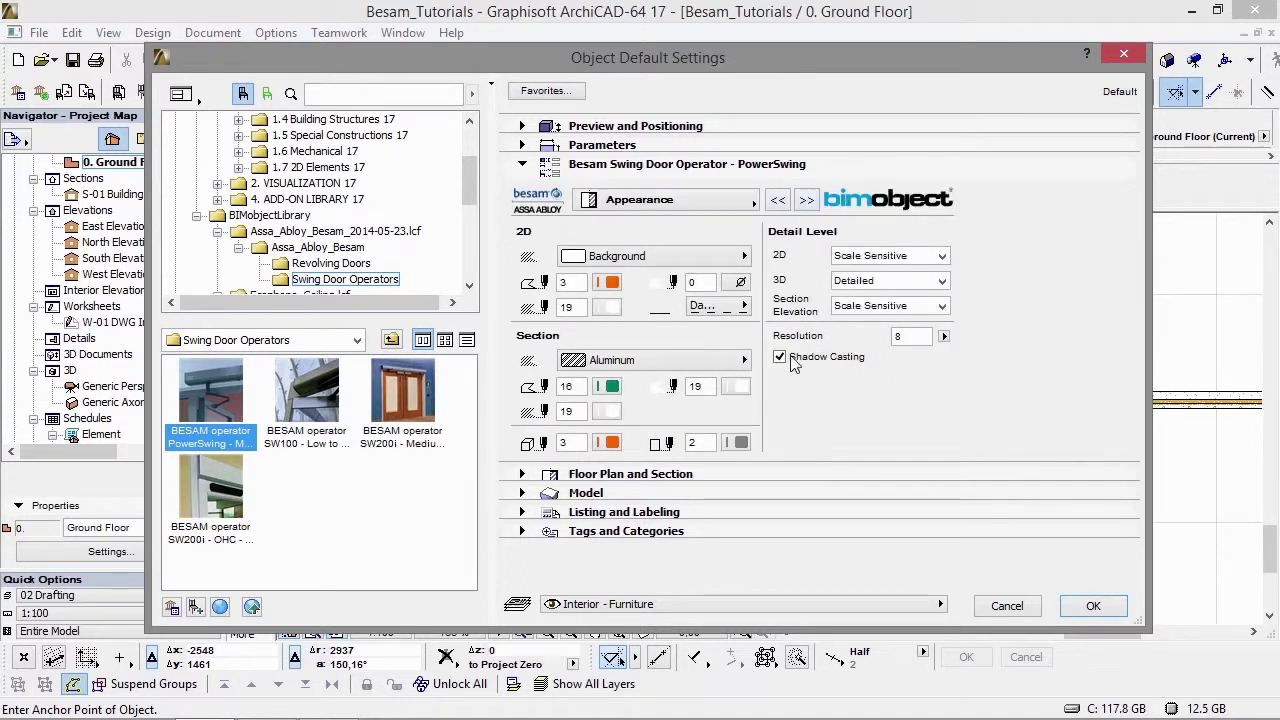
{"action": "left_click", "coordinate": [738, 207]}
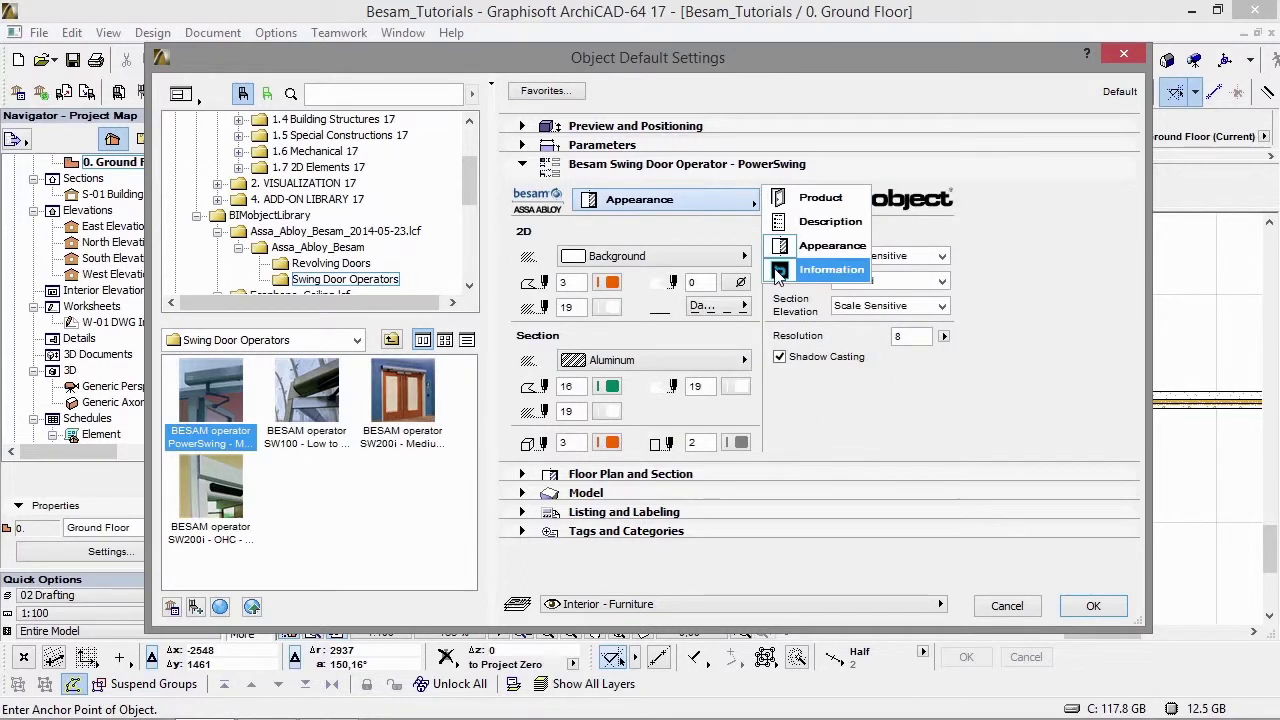
{"action": "left_click", "coordinate": [826, 269]}
{"action": "left_click", "coordinate": [738, 207]}
{"action": "left_click", "coordinate": [826, 212]}
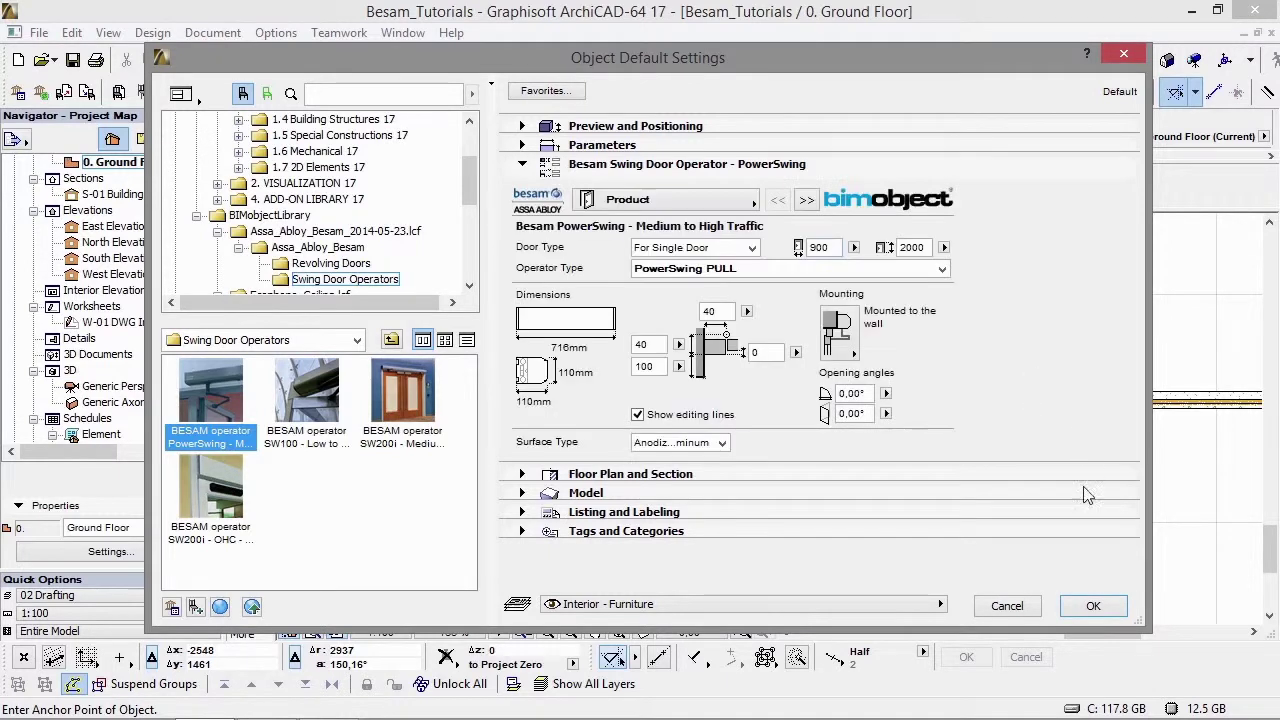
{"action": "left_click", "coordinate": [1091, 606]}
- Place a Door 17 from the Hinged Doors 17 library folder in the wall, just right of the section marker, swinging toward the lower side
{"action": "double_click", "coordinate": [244, 241]}
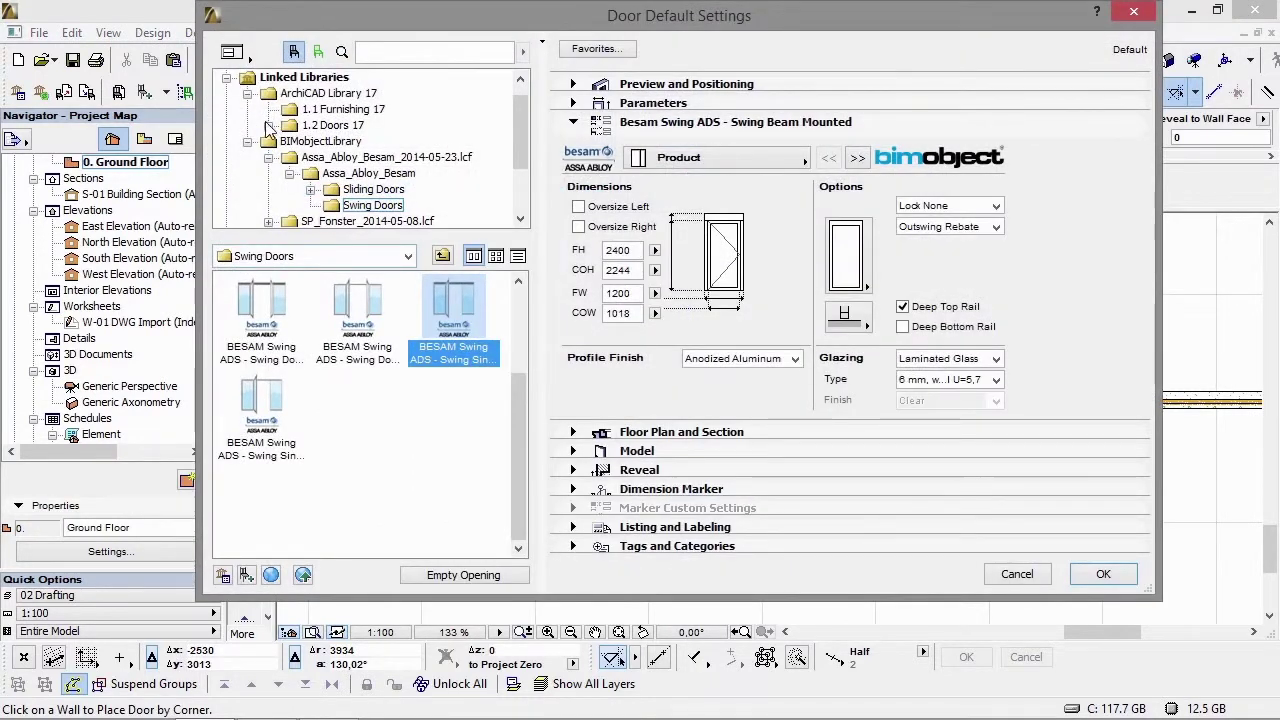
{"action": "left_click", "coordinate": [268, 127]}
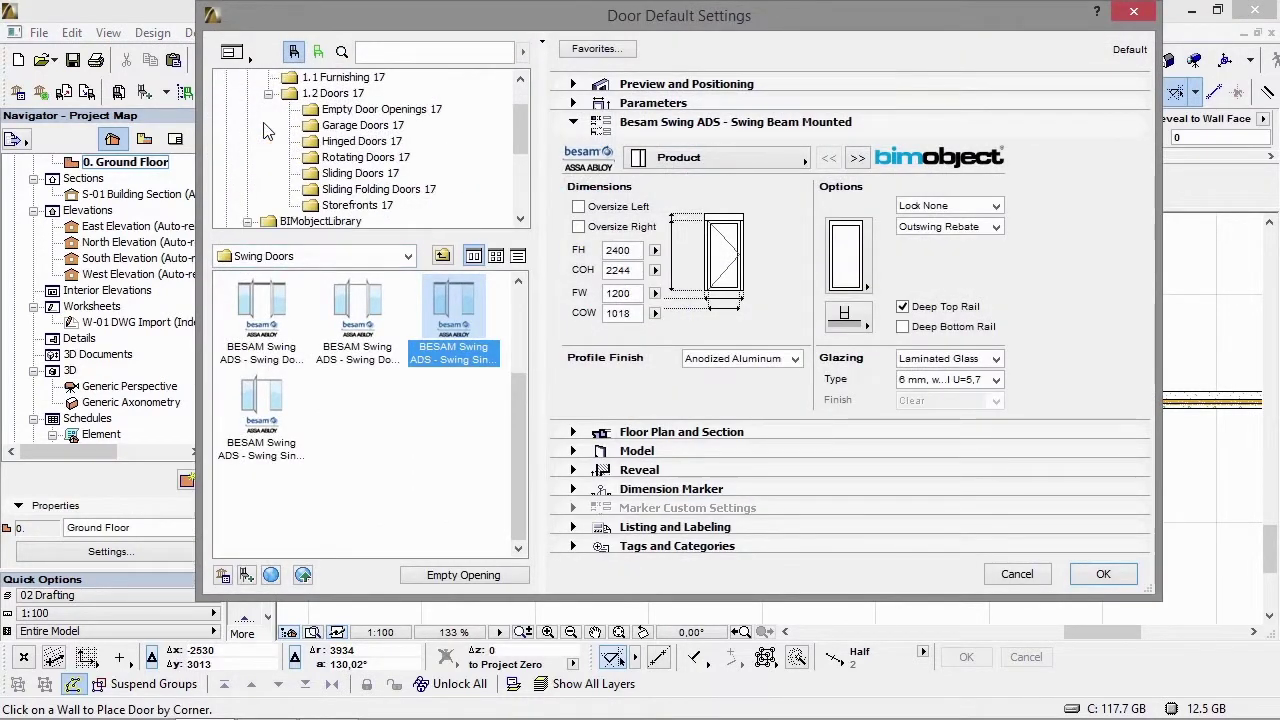
{"action": "left_click", "coordinate": [318, 141]}
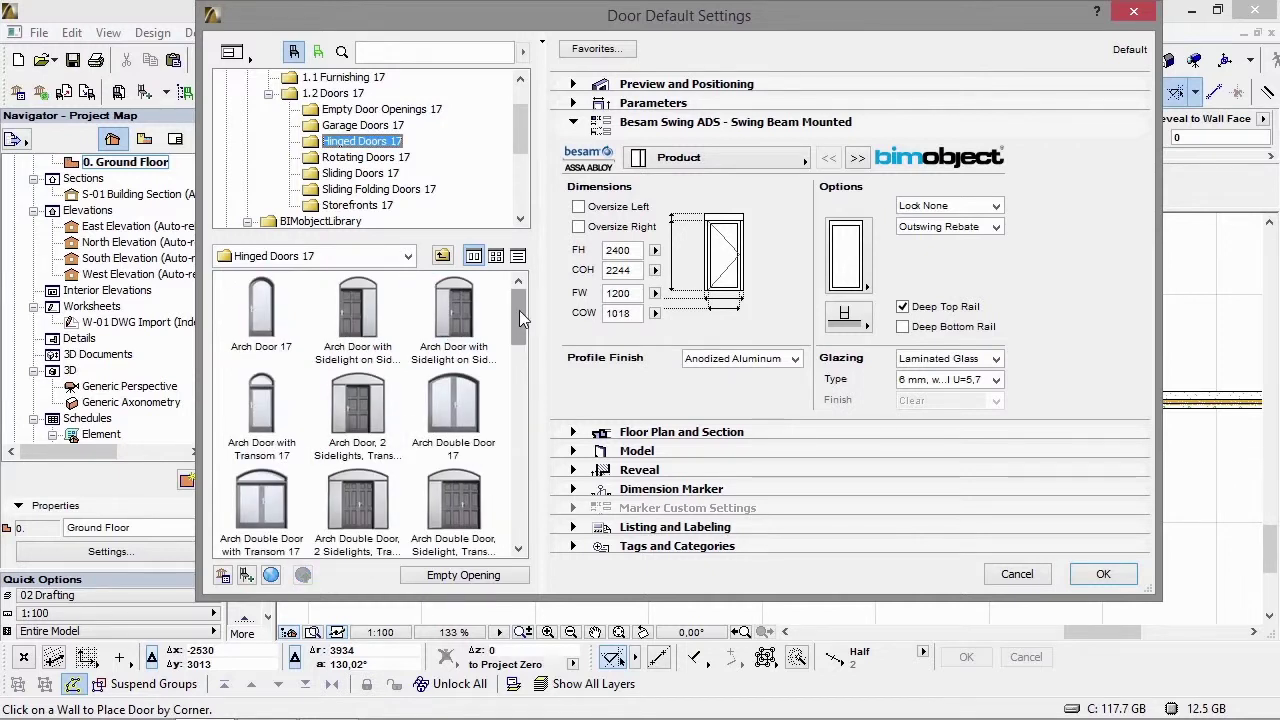
{"action": "left_click_drag", "start_coordinate": [519, 310], "coordinate": [520, 366]}
{"action": "left_click", "coordinate": [275, 418]}
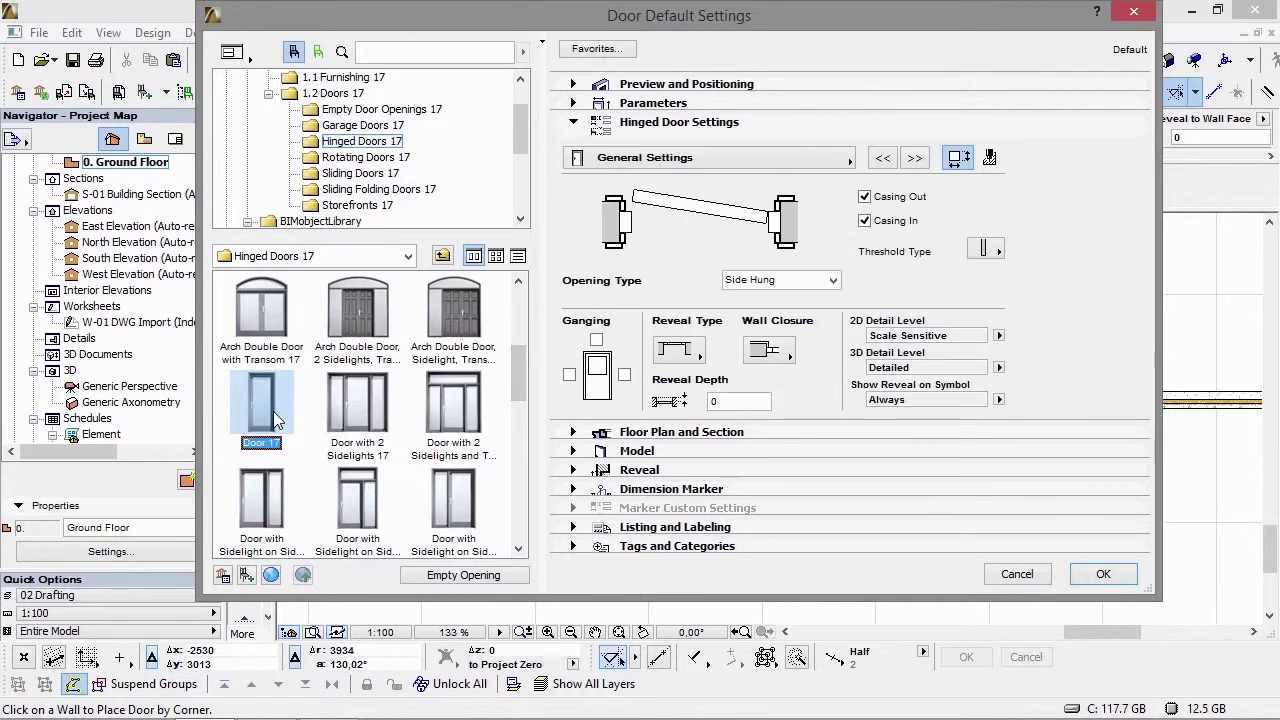
{"action": "left_click", "coordinate": [1101, 574]}
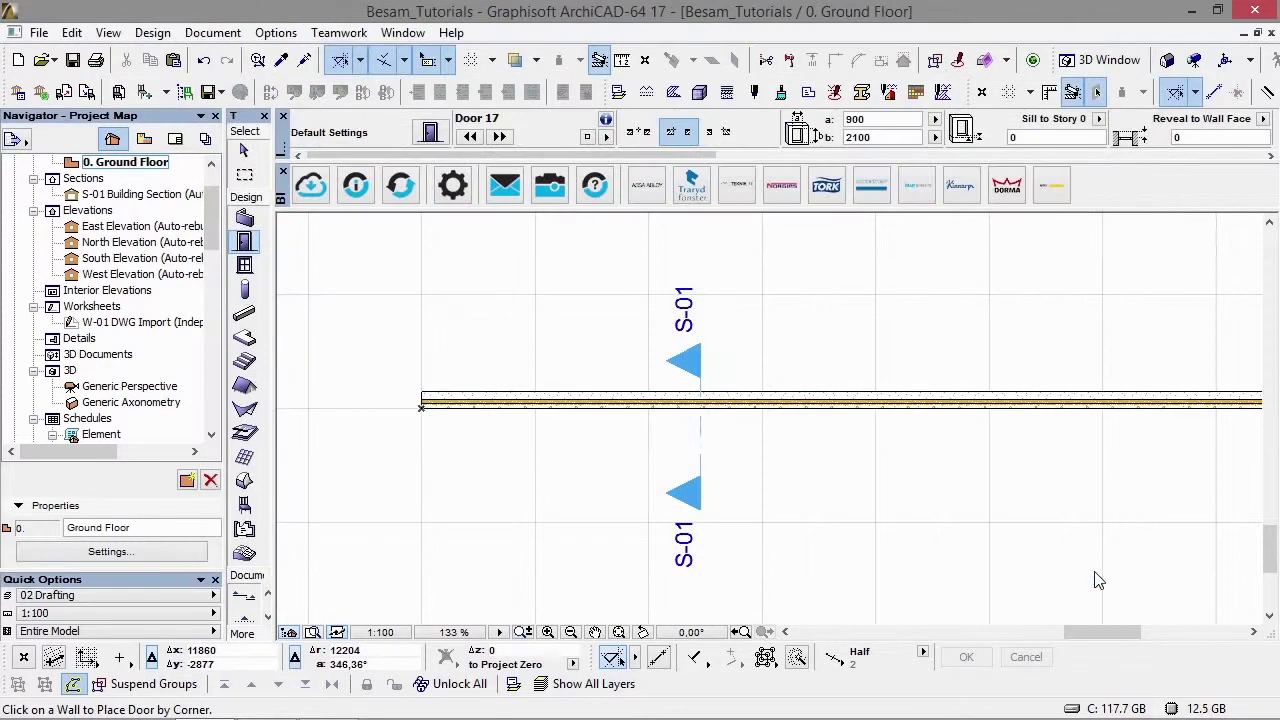
{"action": "left_click", "coordinate": [810, 408]}
{"action": "left_click", "coordinate": [888, 479]}
- Show the whole model in 3D and examine the placed door and the wall around it up close
{"action": "key", "text": "F3"}
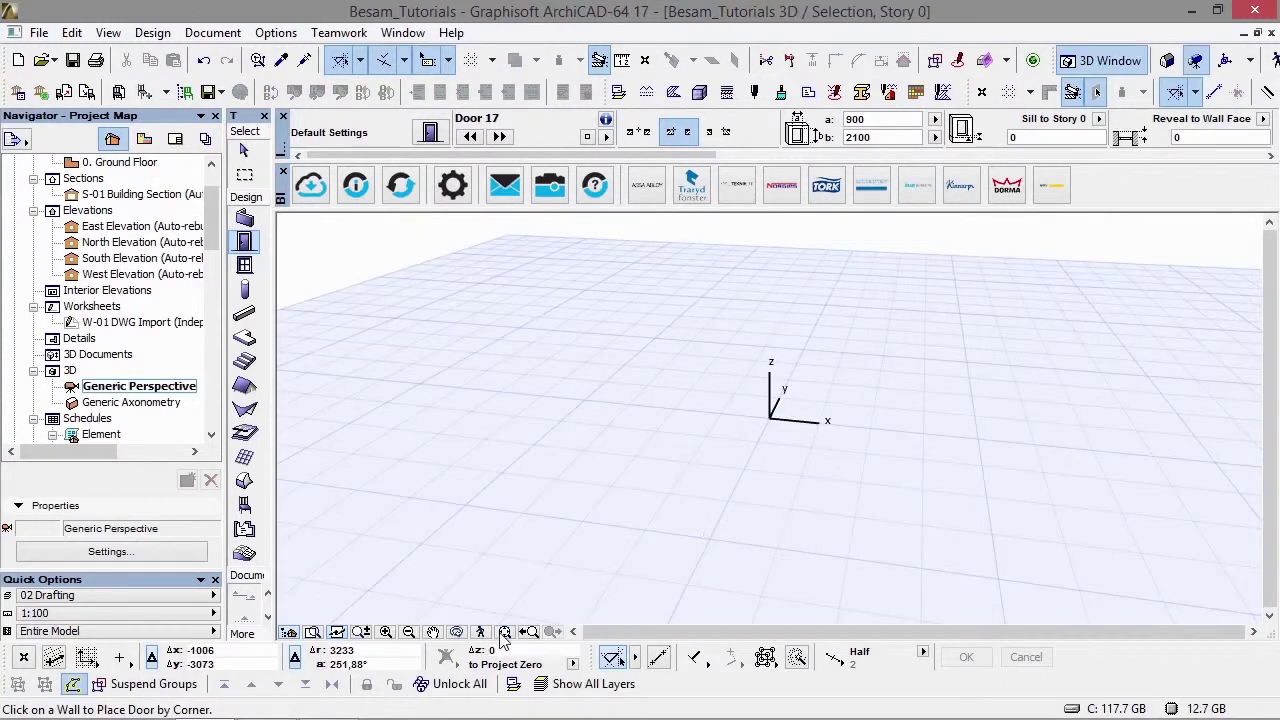
{"action": "key", "text": "ctrl+F5"}
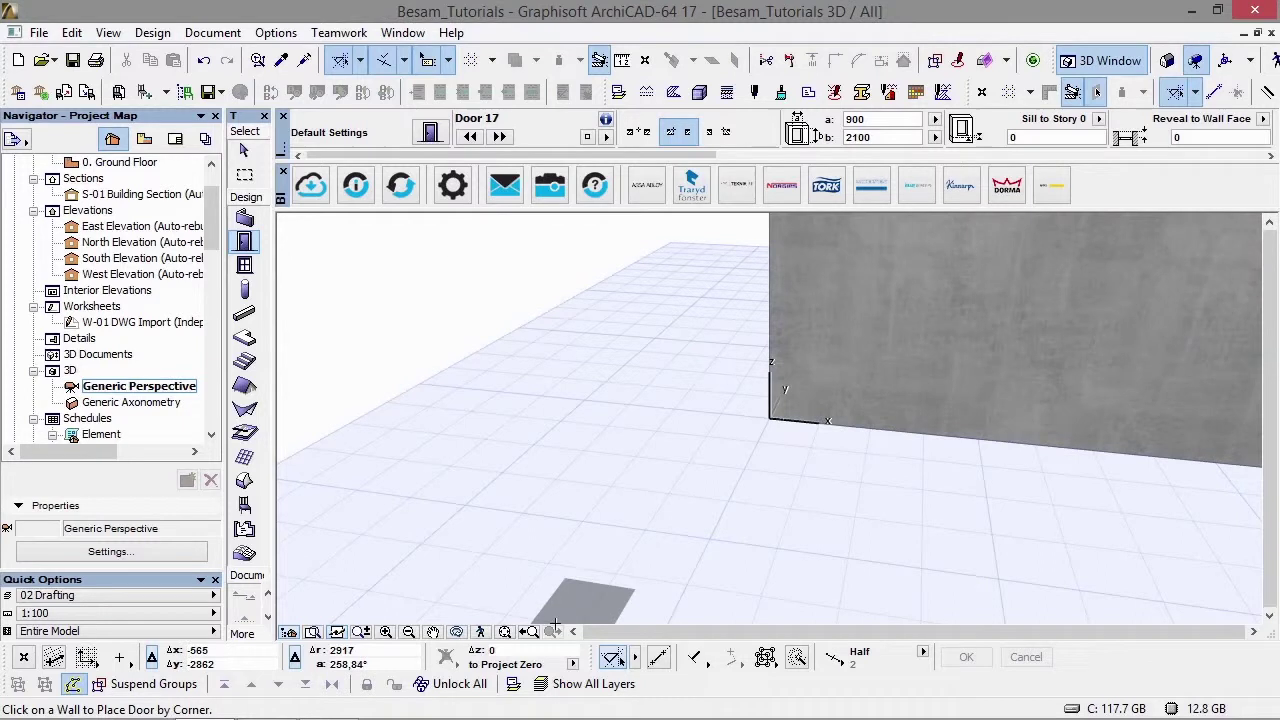
{"action": "left_click", "coordinate": [505, 633]}
{"action": "middle_click_drag", "start_coordinate": [955, 425], "coordinate": [694, 427], "text": "shift"}
{"action": "scroll", "coordinate": [700, 420], "scroll_direction": "down", "scroll_amount": 4}
{"action": "scroll", "coordinate": [701, 419], "scroll_direction": "up", "scroll_amount": 6}
{"action": "scroll", "coordinate": [702, 419], "scroll_direction": "up", "scroll_amount": 6}
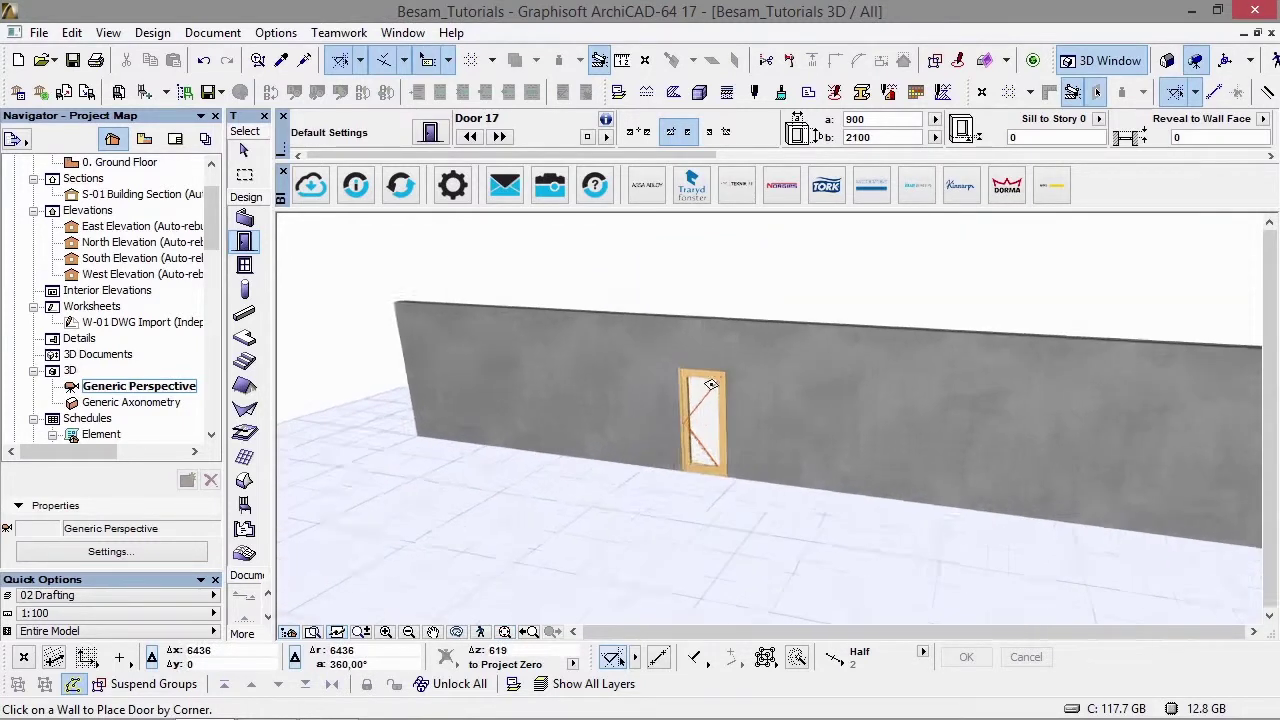
{"action": "middle_click_drag", "start_coordinate": [760, 496], "coordinate": [762, 486], "text": "shift"}
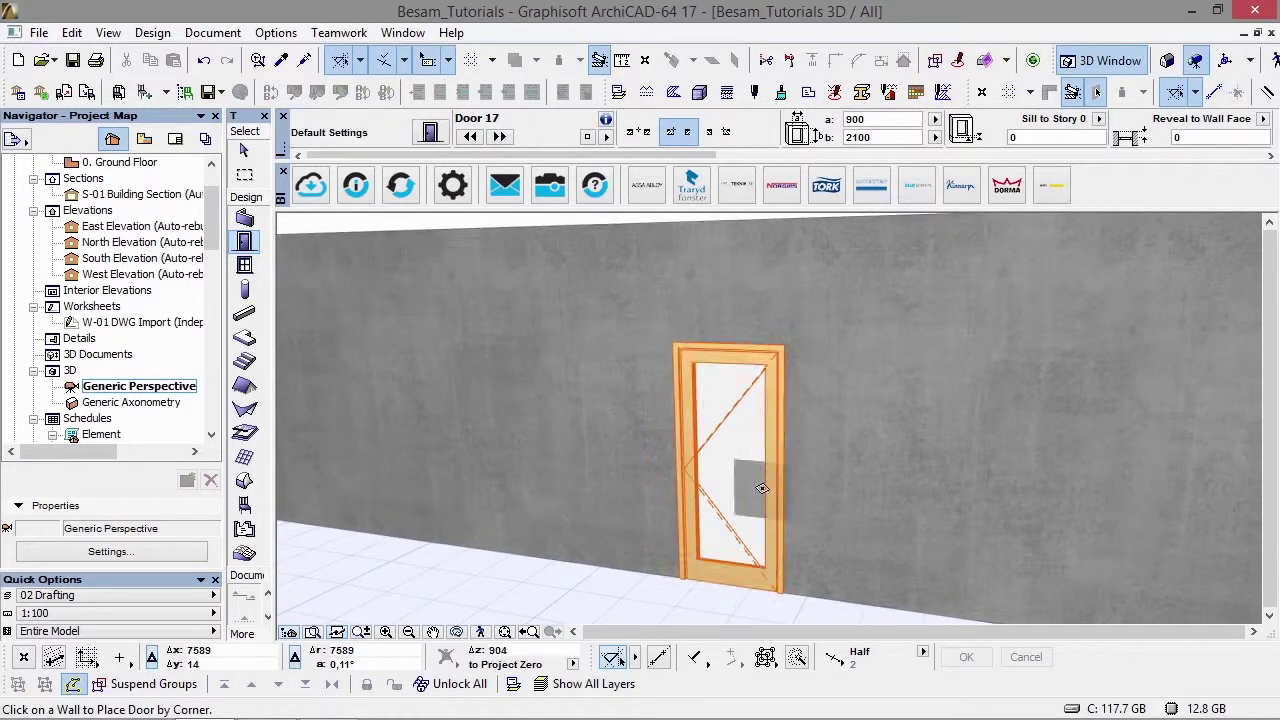
{"action": "scroll", "coordinate": [762, 486], "scroll_direction": "up", "scroll_amount": 2}
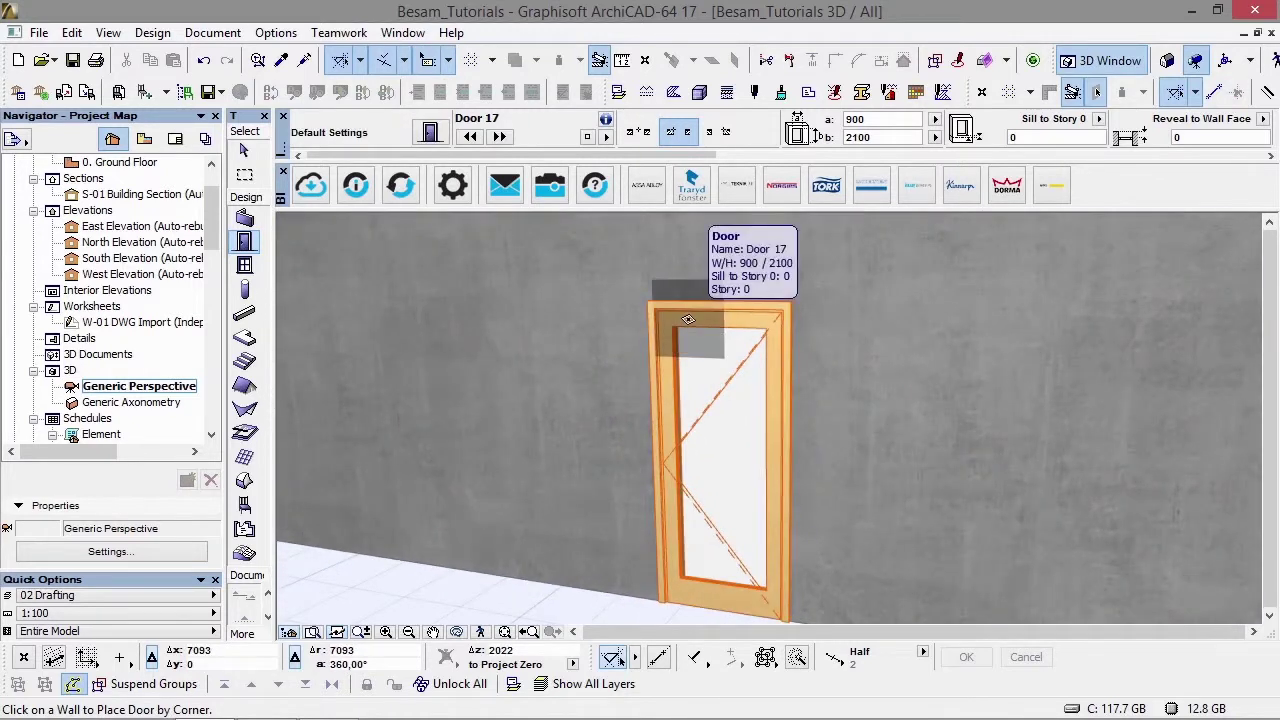
- Place the PowerSwing operator in the ground floor plan at the lower left corner of the door opening
{"action": "key", "text": "F2"}
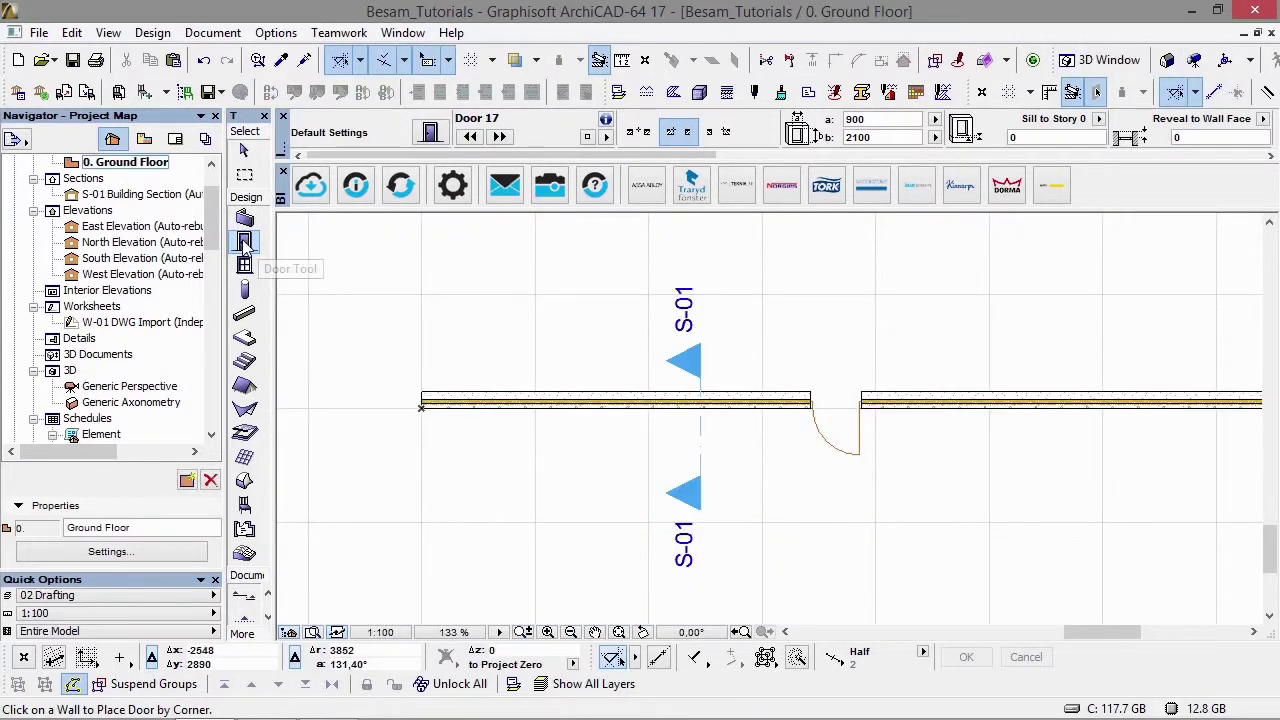
{"action": "double_click", "coordinate": [244, 505]}
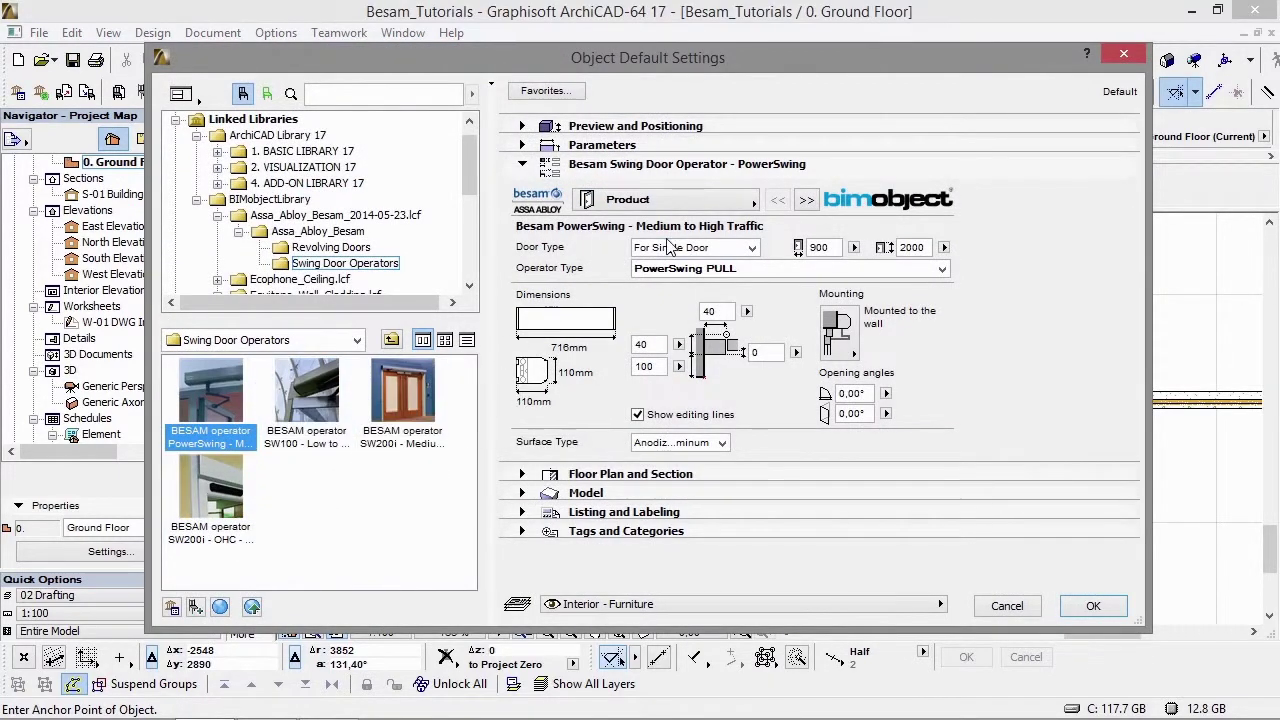
{"action": "left_click", "coordinate": [1070, 611]}
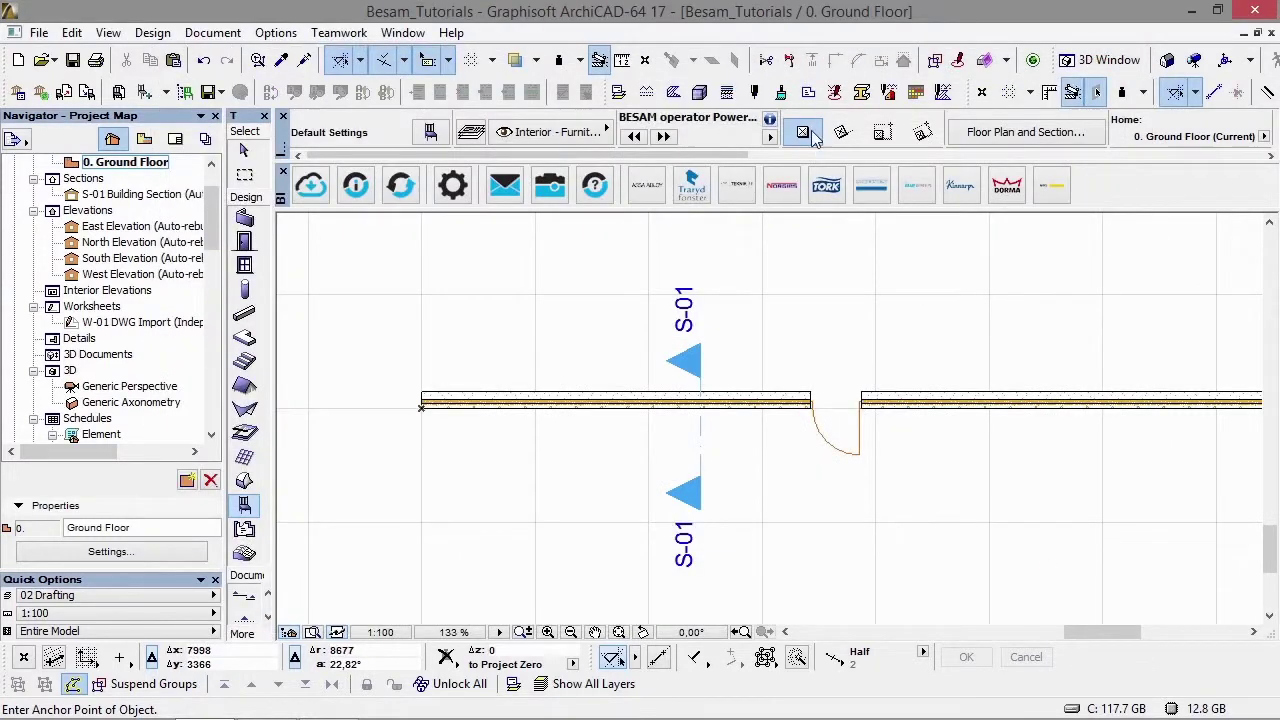
{"action": "scroll", "coordinate": [816, 138], "scroll_direction": "down", "scroll_amount": 2}
{"action": "scroll", "coordinate": [815, 137], "scroll_direction": "down", "scroll_amount": 1}
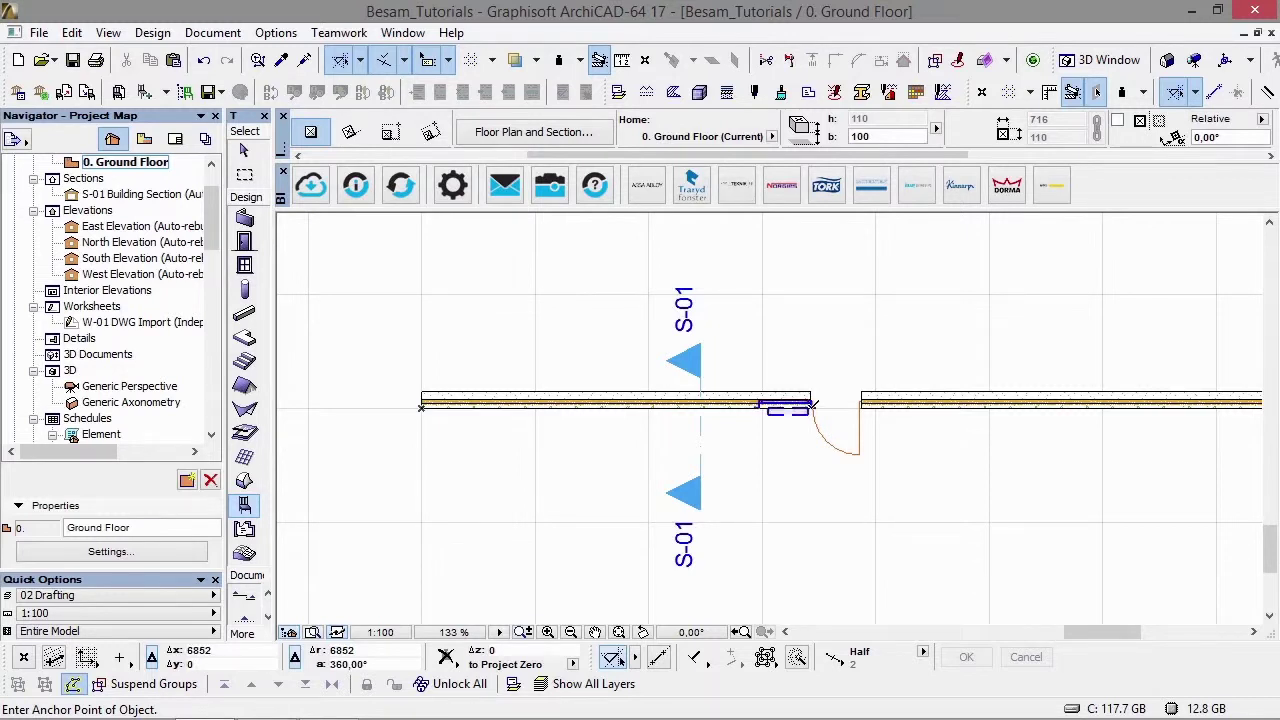
{"action": "left_click", "coordinate": [813, 405]}
- Move the operator from the lower left corner of the door opening to its lower right corner
{"action": "scroll", "coordinate": [812, 410], "scroll_direction": "up", "scroll_amount": 5}
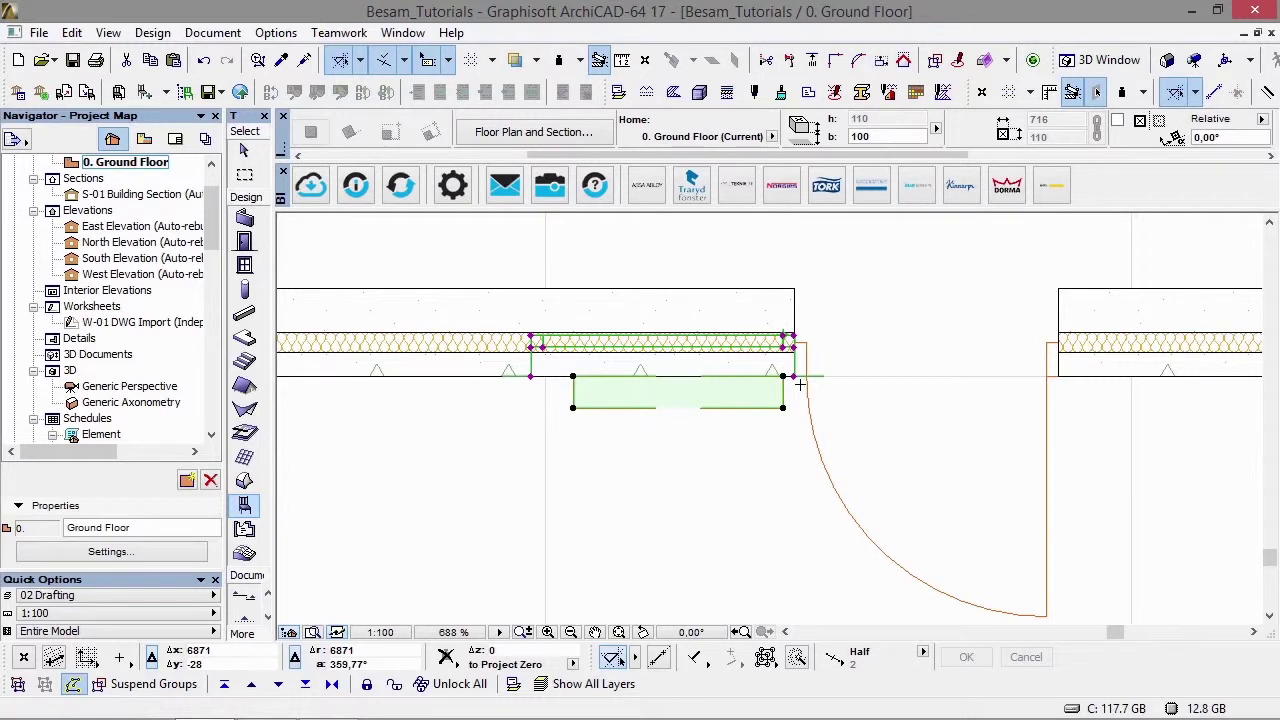
{"action": "key", "text": "ctrl+d"}
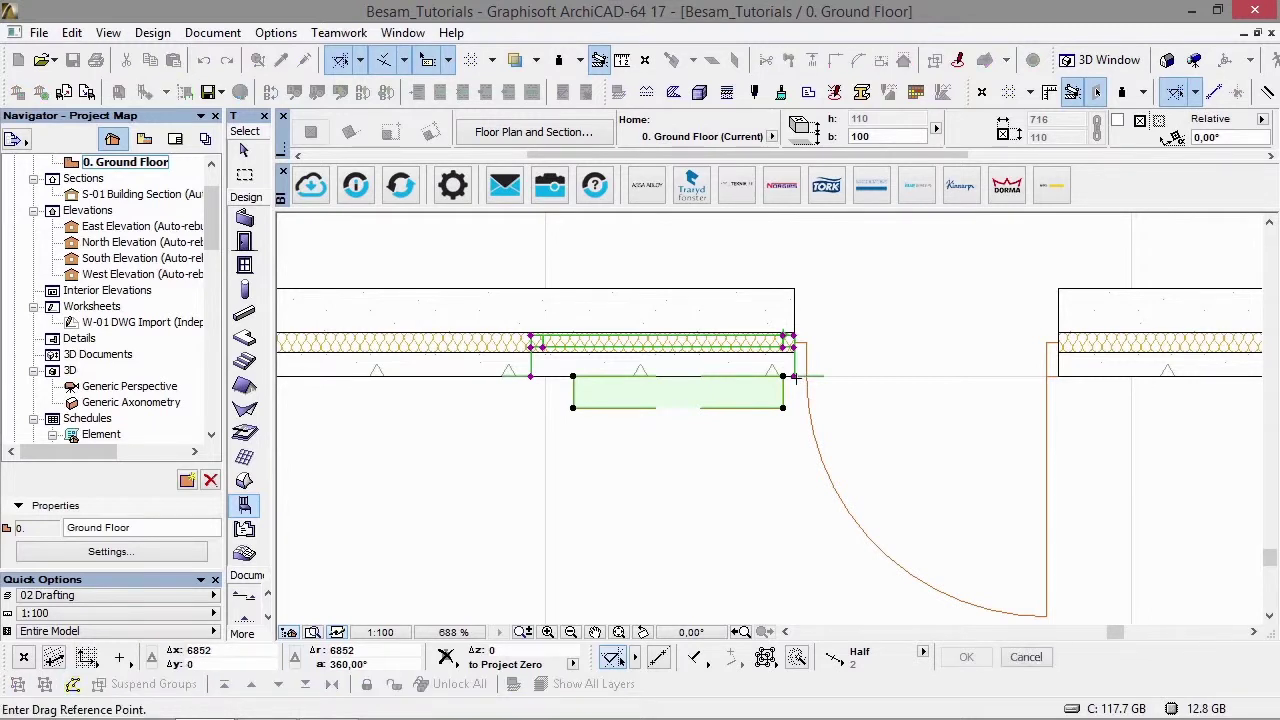
{"action": "left_click", "coordinate": [797, 377]}
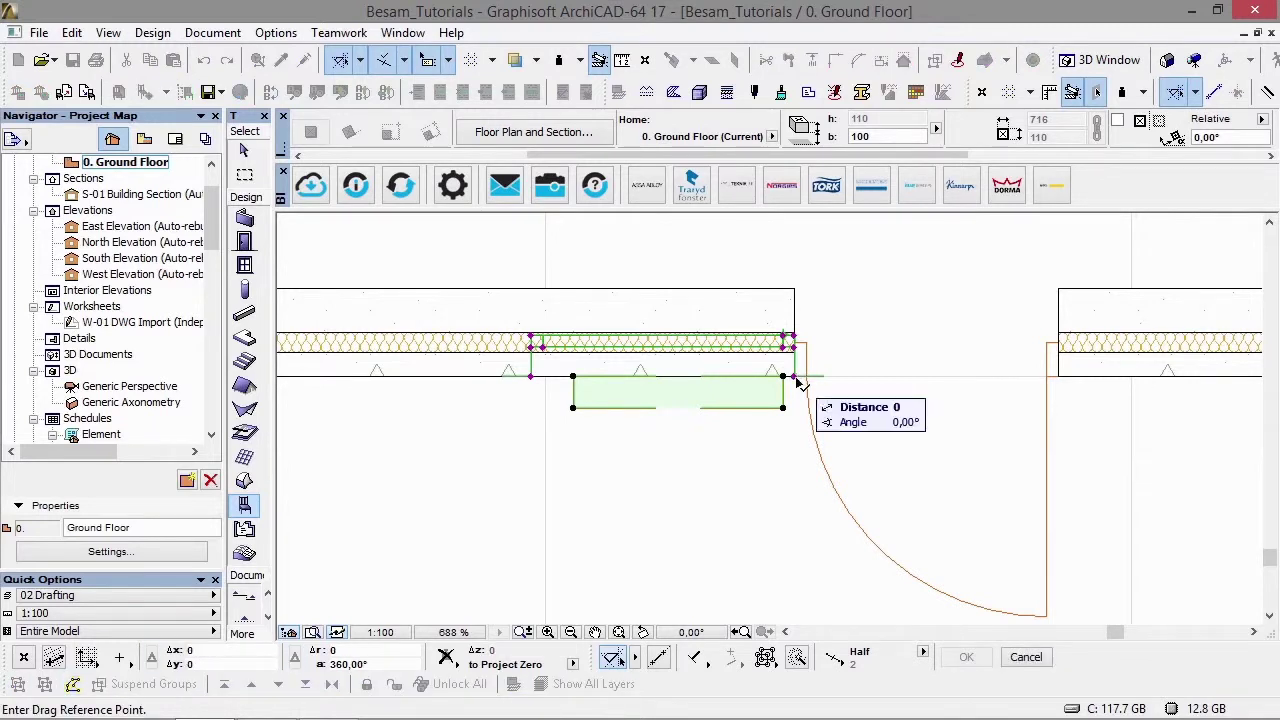
{"action": "left_click", "coordinate": [1056, 378]}
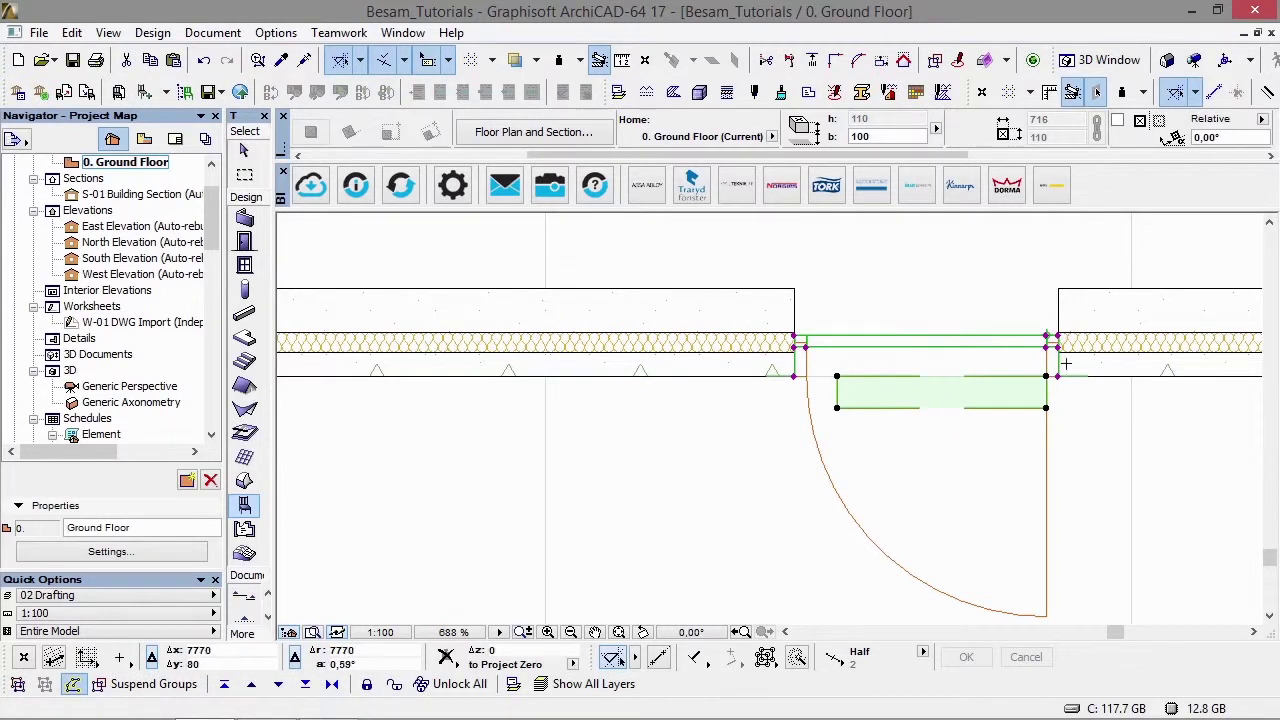
- Stretch the operator's sill depth at the right jamb so its frame lines reach the lower wall face
{"action": "scroll", "coordinate": [1066, 367], "scroll_direction": "up", "scroll_amount": 1}
{"action": "scroll", "coordinate": [1066, 347], "scroll_direction": "up", "scroll_amount": 3}
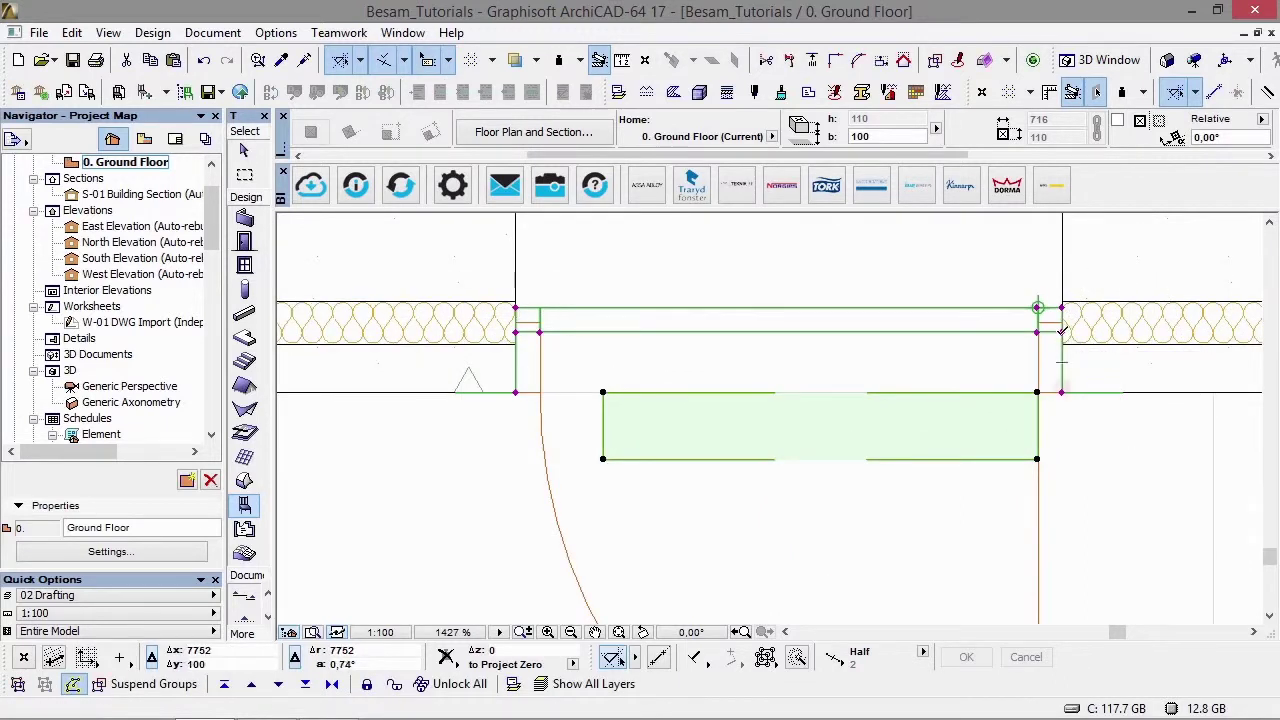
{"action": "left_click", "coordinate": [1062, 331]}
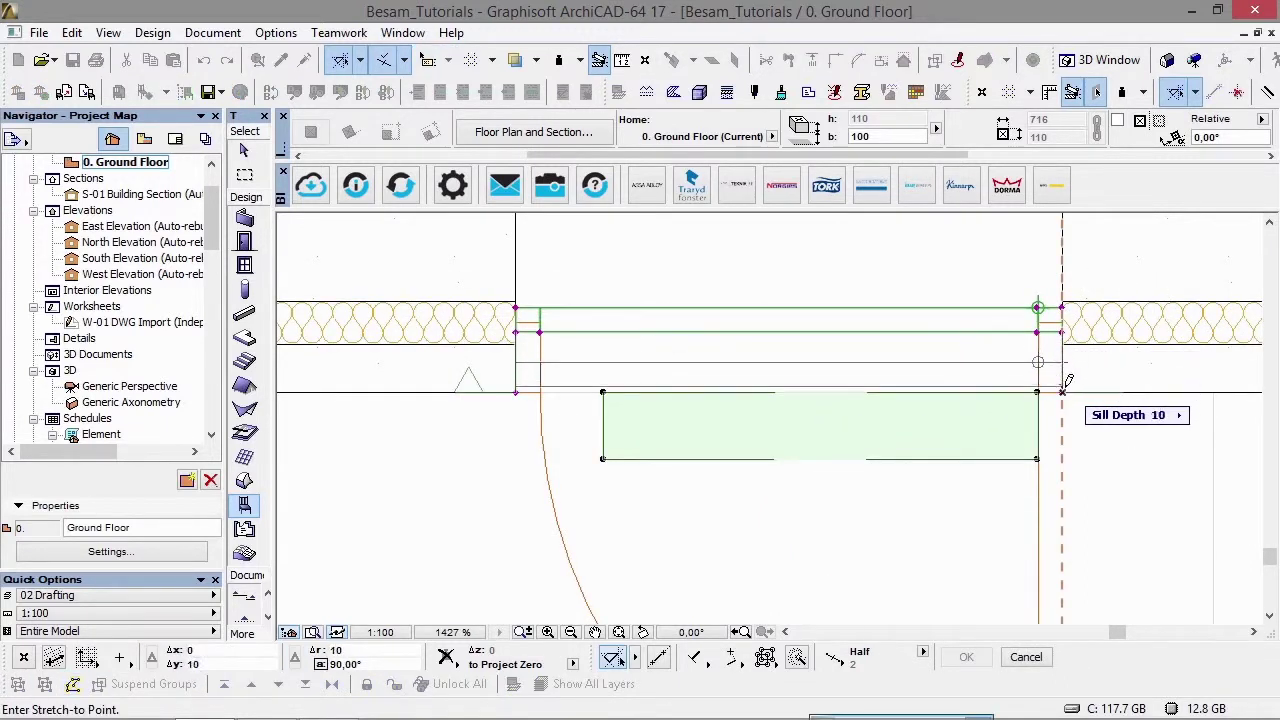
{"action": "left_click", "coordinate": [1066, 381]}
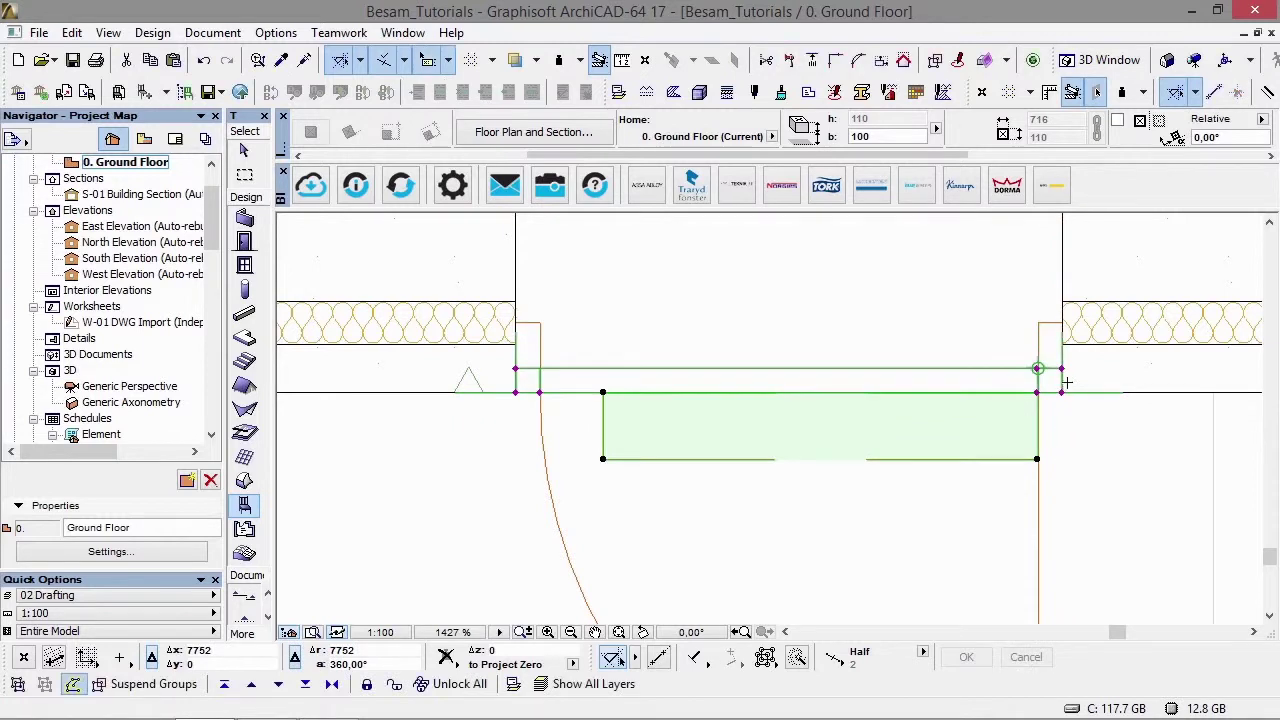
- Try to stretch the operator's door frame thickness at the right jamb of the door opening in the floor plan
{"action": "left_click", "coordinate": [1038, 369]}
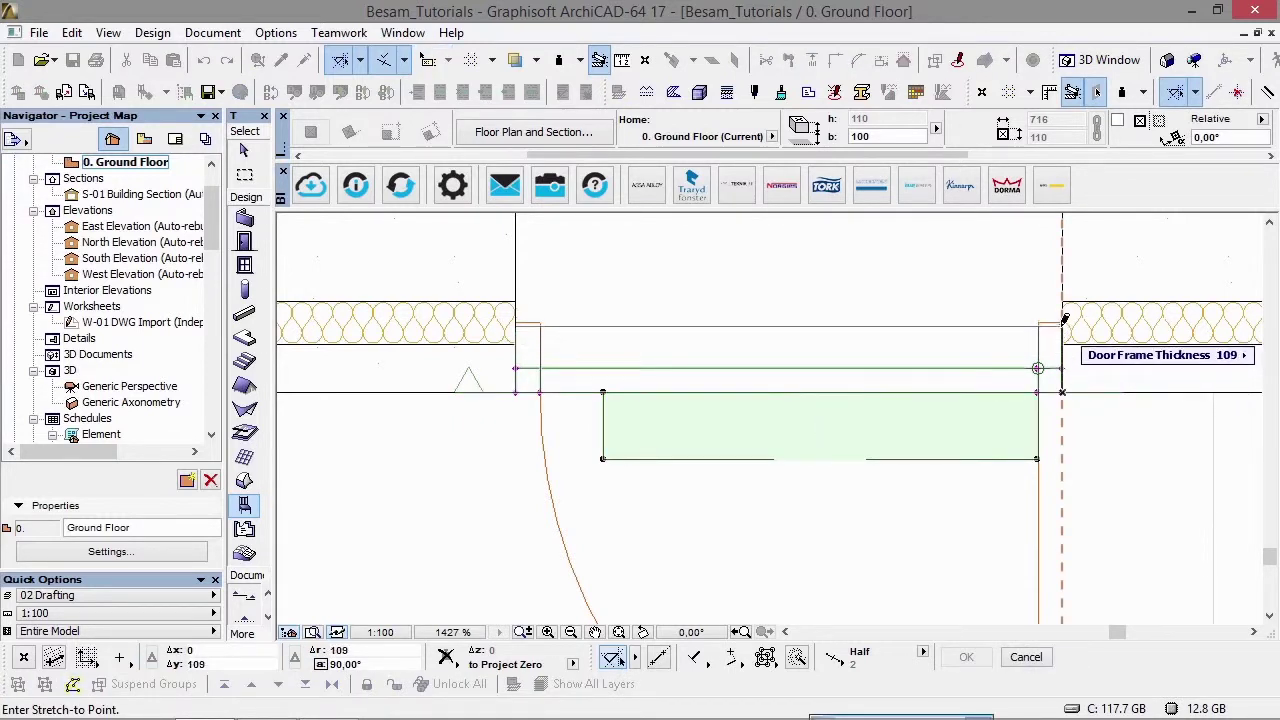
{"action": "left_click", "coordinate": [1062, 392]}
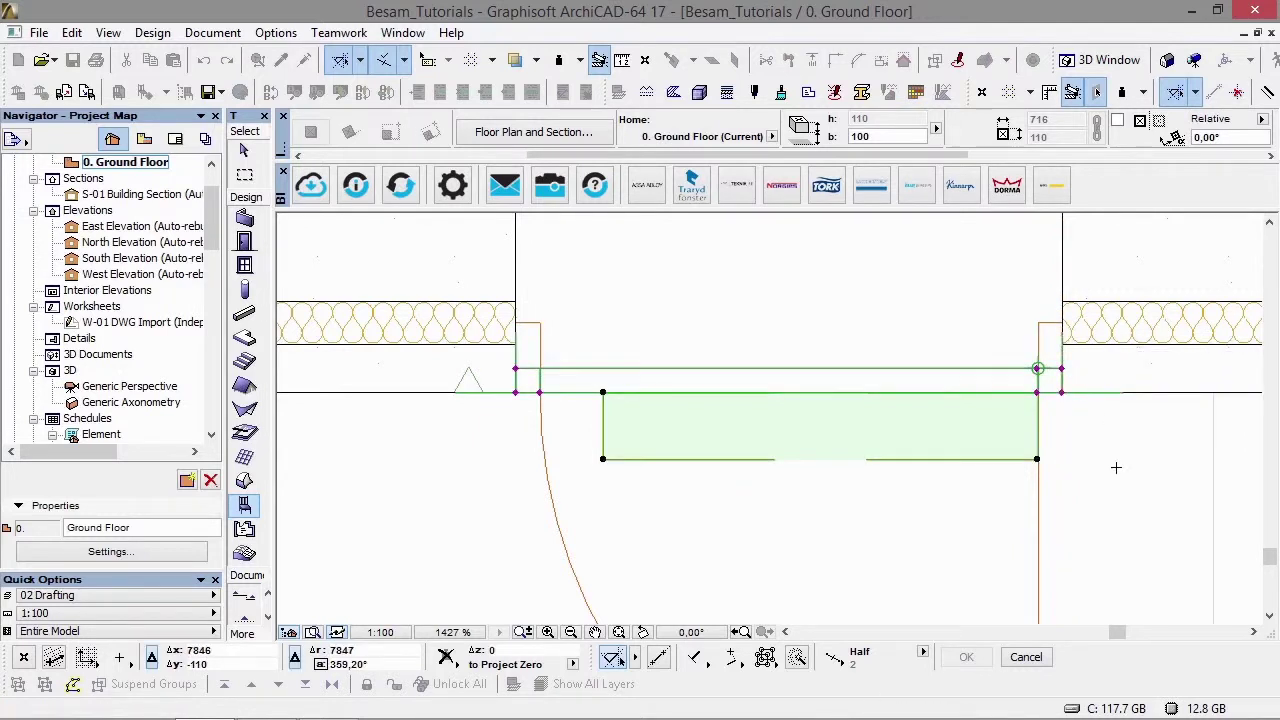
- Show the model in 3D, select the operator and adjust its door width and height at the door frame's upper right corner
{"action": "key", "text": "F3"}
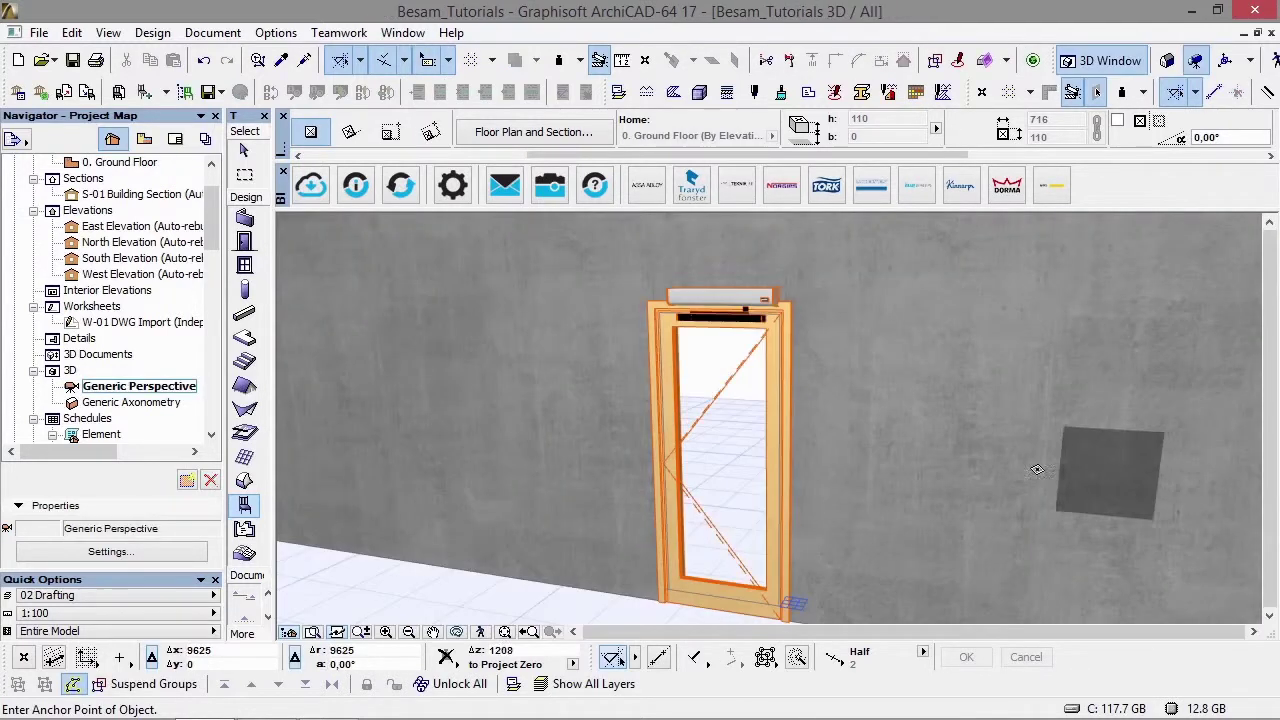
{"action": "scroll", "coordinate": [741, 314], "scroll_direction": "up", "scroll_amount": 5}
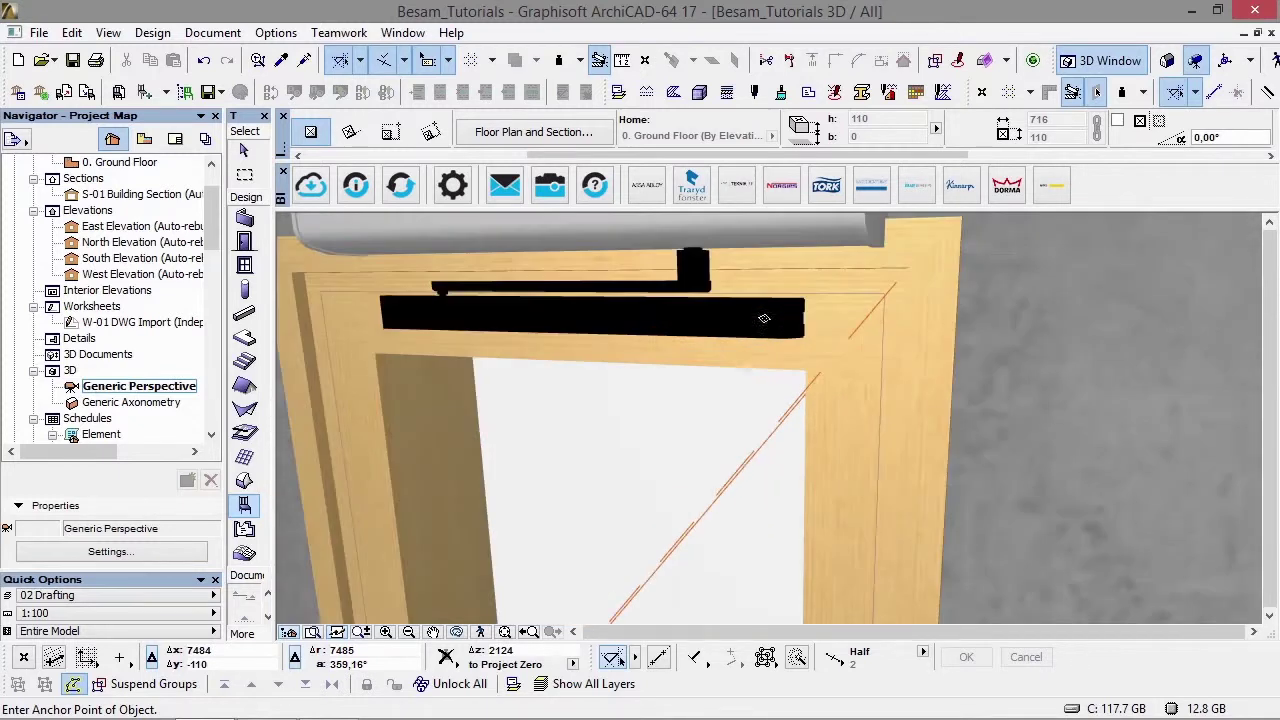
{"action": "scroll", "coordinate": [834, 316], "scroll_direction": "down", "scroll_amount": 2}
{"action": "middle_click_drag", "start_coordinate": [844, 298], "coordinate": [809, 289], "text": "shift"}
{"action": "left_click", "coordinate": [812, 288]}
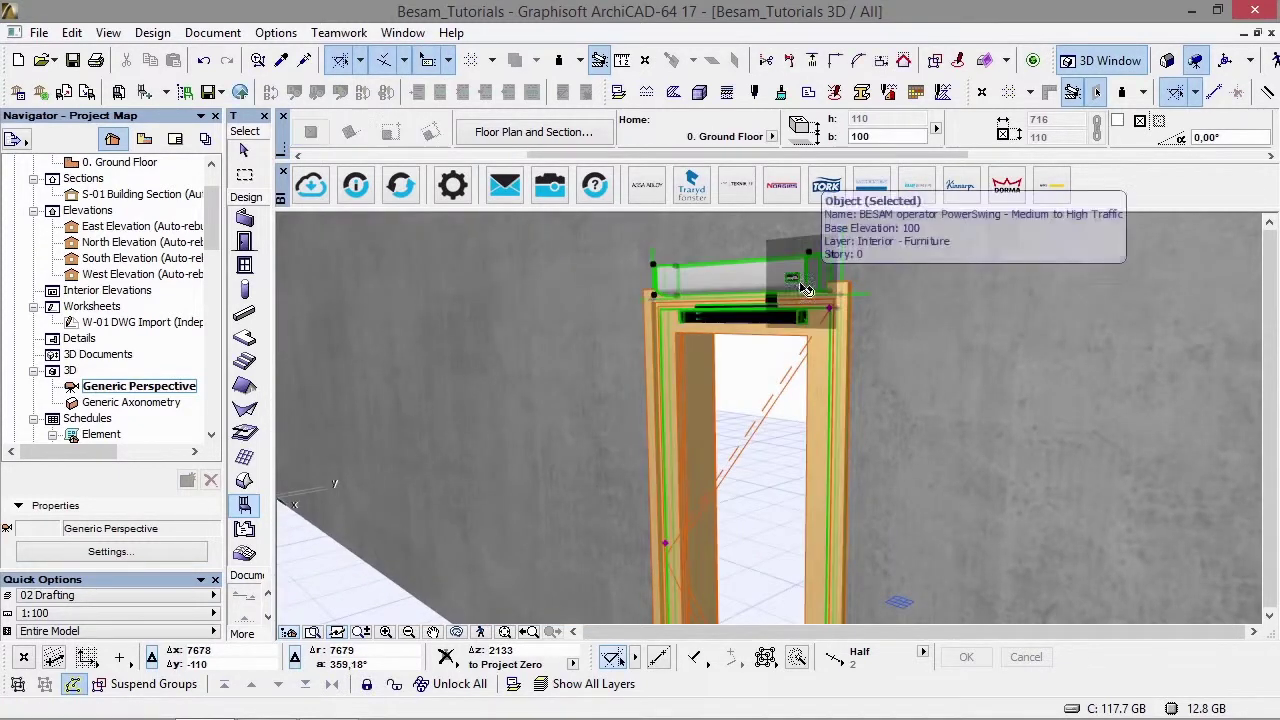
{"action": "left_click", "coordinate": [842, 290]}
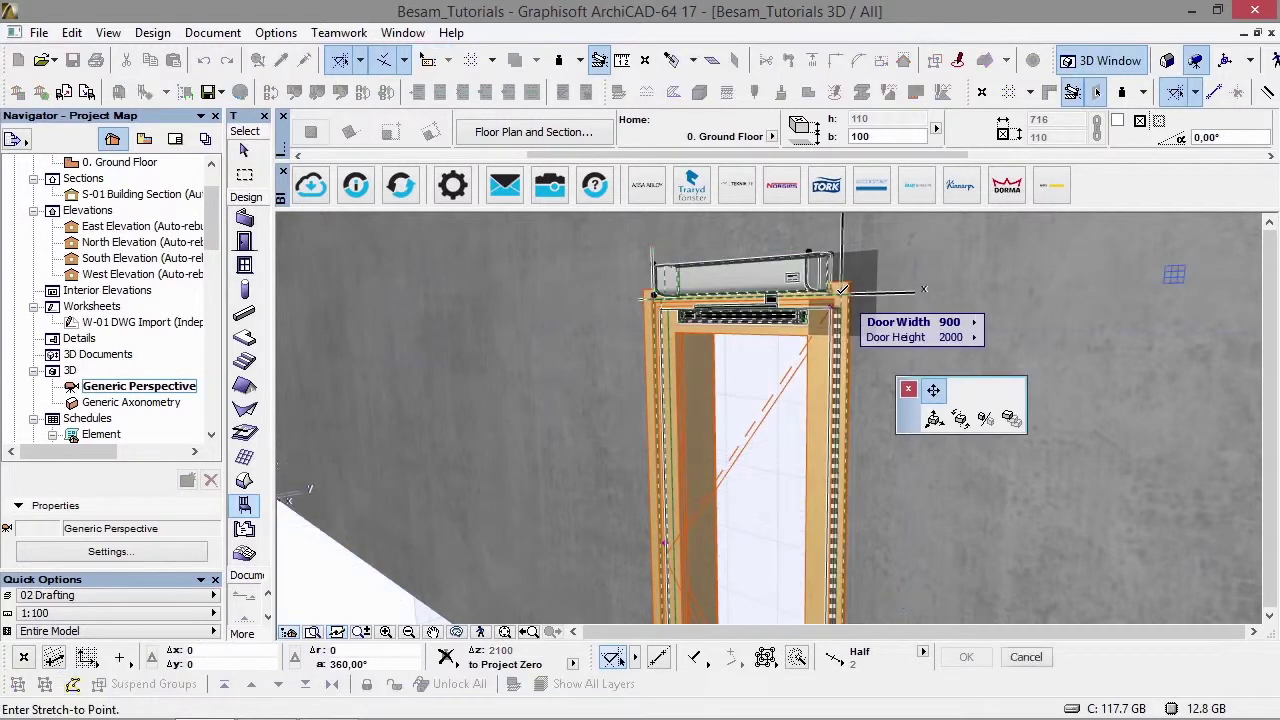
{"action": "left_click", "coordinate": [919, 417]}
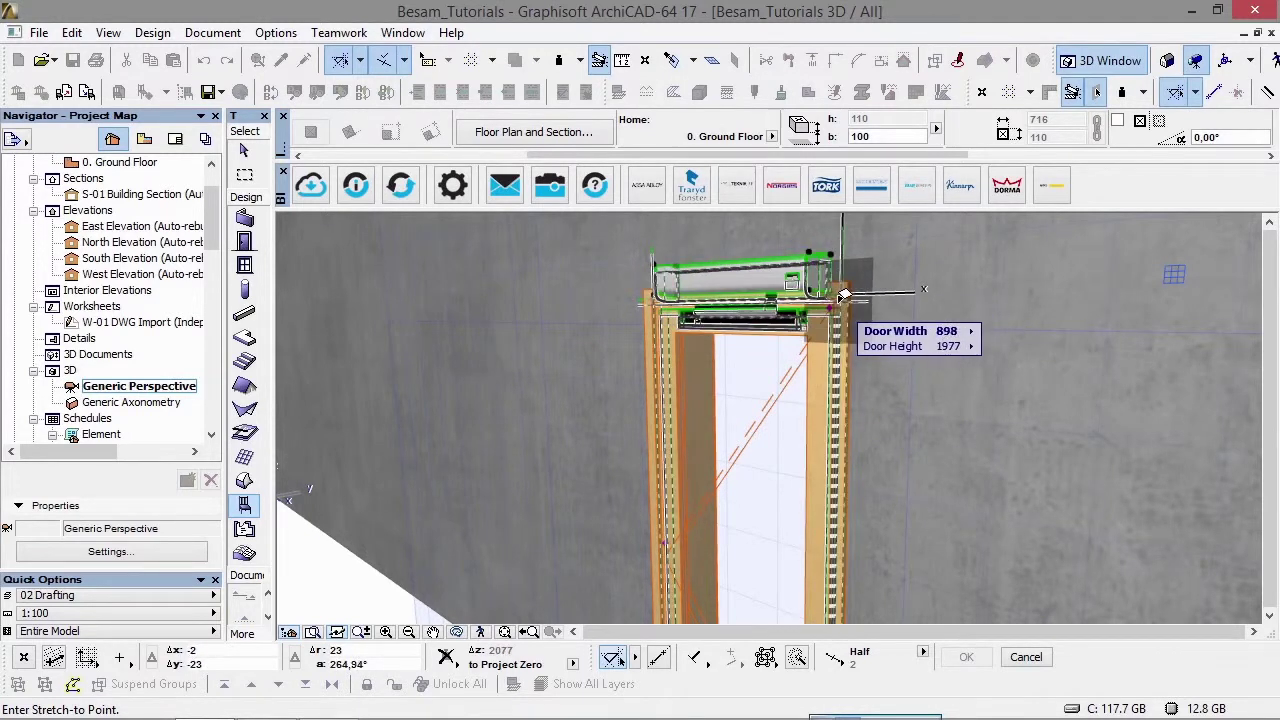
{"action": "left_click", "coordinate": [836, 292]}
- Swing the operator's door leaf open by stretching its Opening Angle 1 around the hinge side
{"action": "middle_click_drag", "start_coordinate": [904, 377], "coordinate": [1121, 420], "text": "shift"}
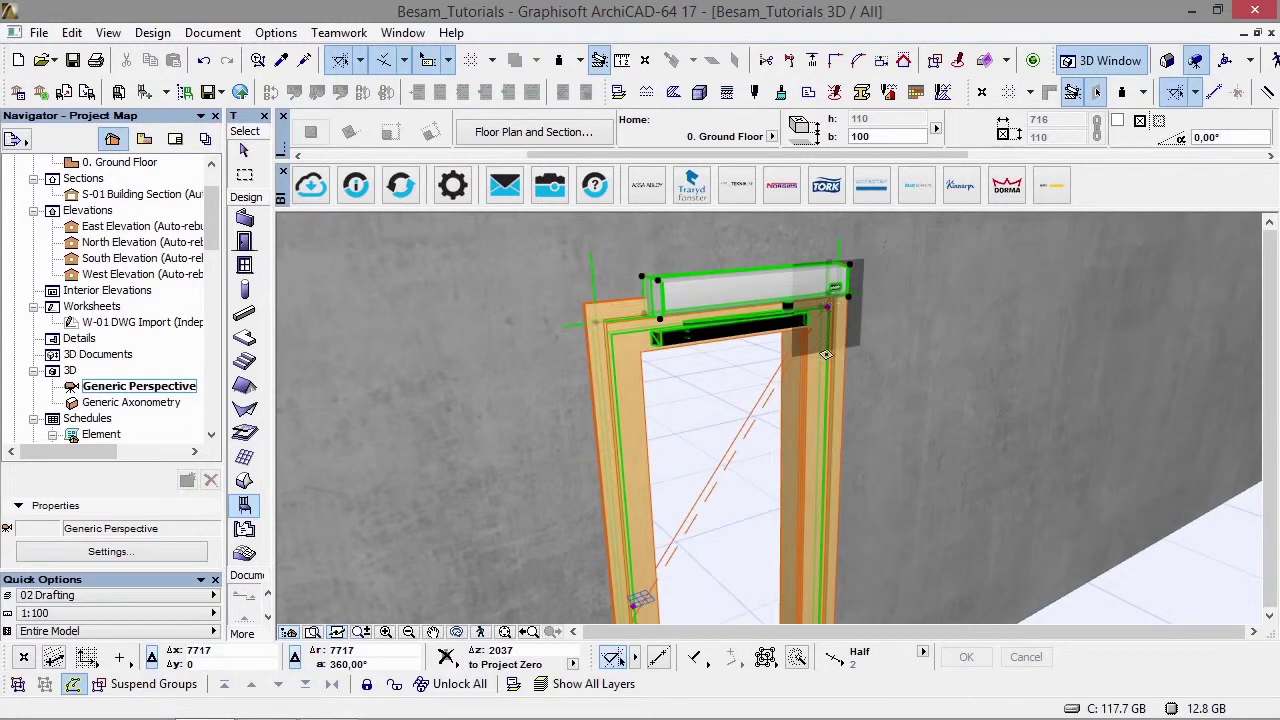
{"action": "middle_click_drag", "start_coordinate": [768, 477], "coordinate": [775, 371]}
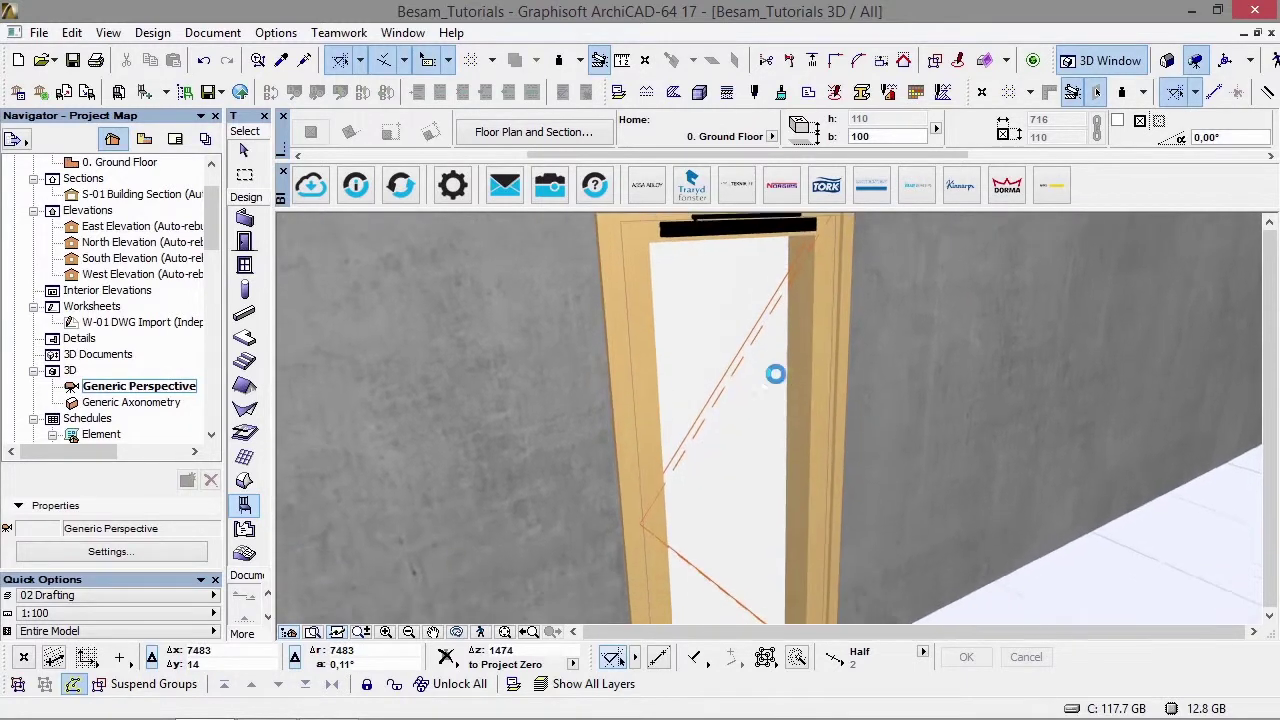
{"action": "left_click", "coordinate": [640, 503]}
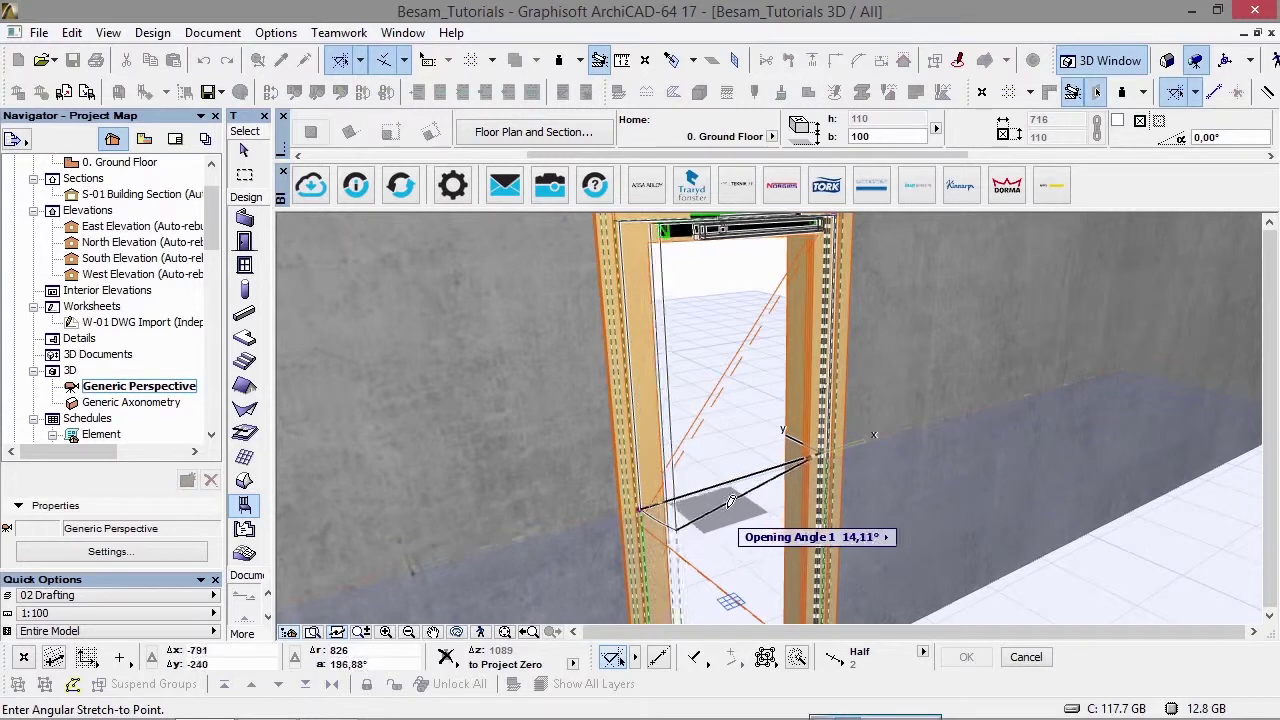
{"action": "left_click", "coordinate": [872, 518]}
{"action": "middle_click_drag", "start_coordinate": [901, 327], "coordinate": [903, 435]}
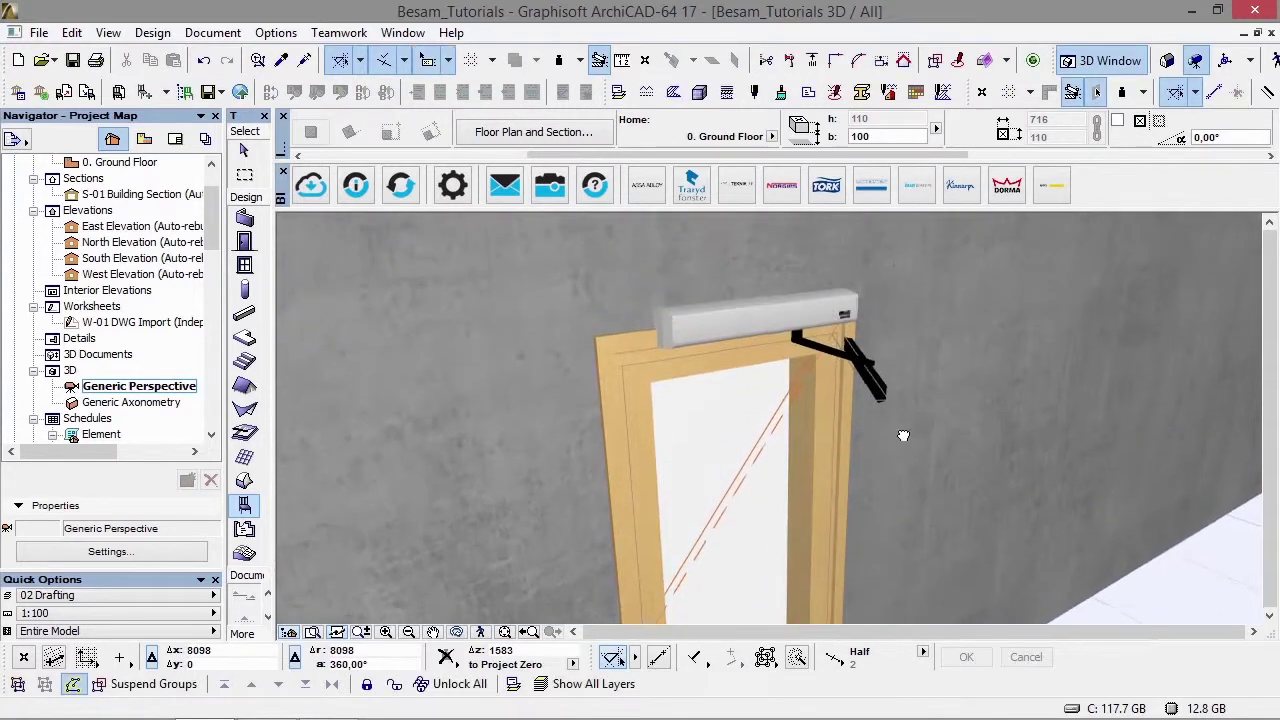
{"action": "left_click", "coordinate": [903, 436]}
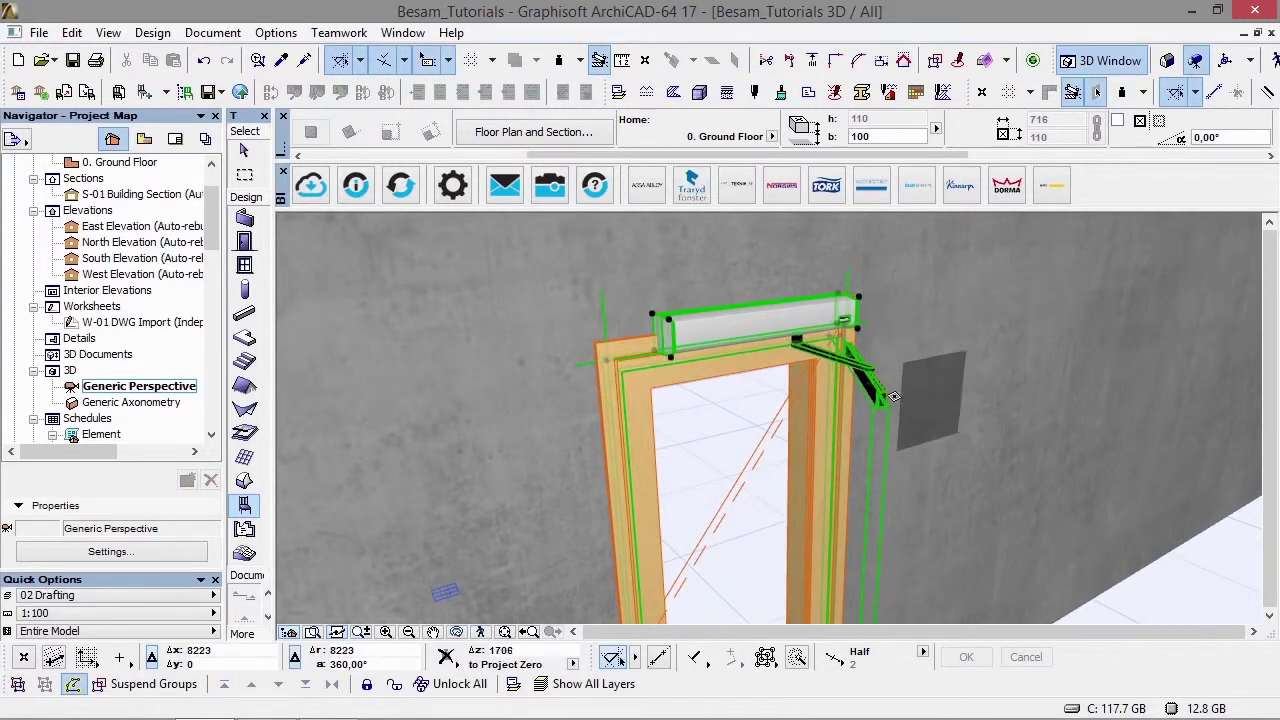
- Inspect the opened operator arm from the front and undo the opening angle change
{"action": "key", "text": "Escape"}
{"action": "middle_click_drag", "start_coordinate": [890, 397], "coordinate": [650, 381], "text": "shift"}
{"action": "left_click", "coordinate": [650, 381]}
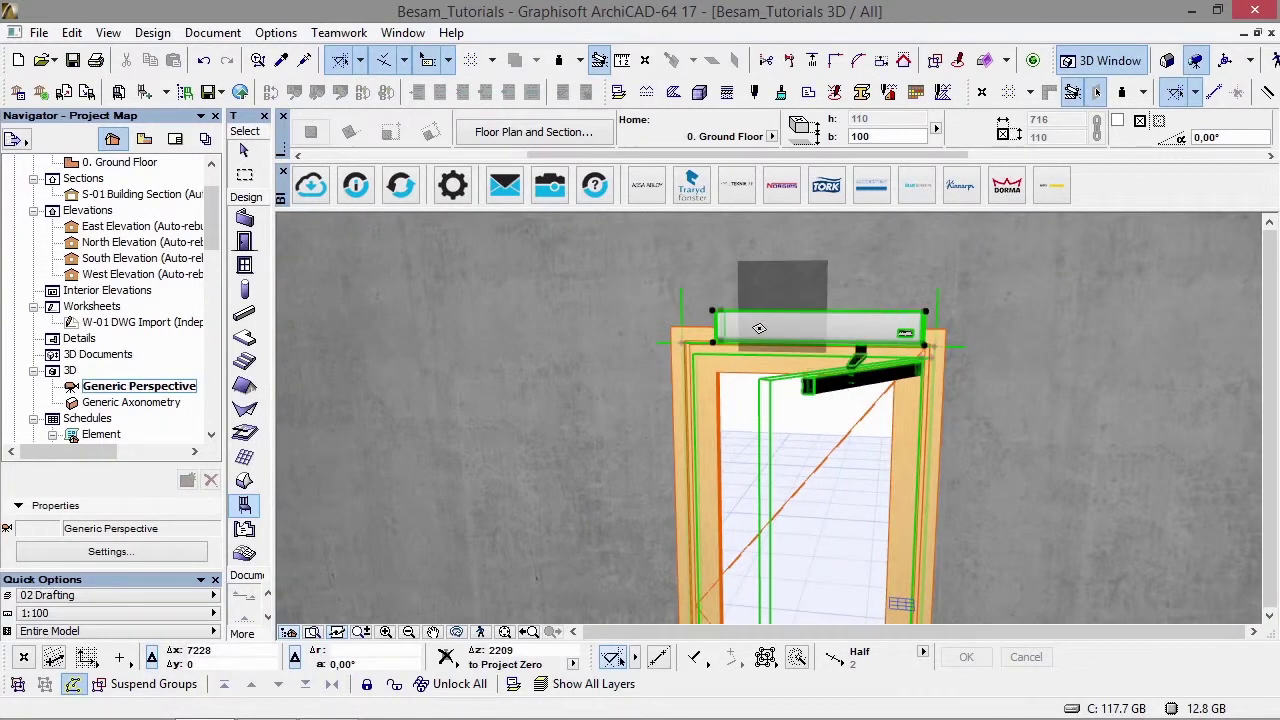
{"action": "key", "text": "ctrl+z"}
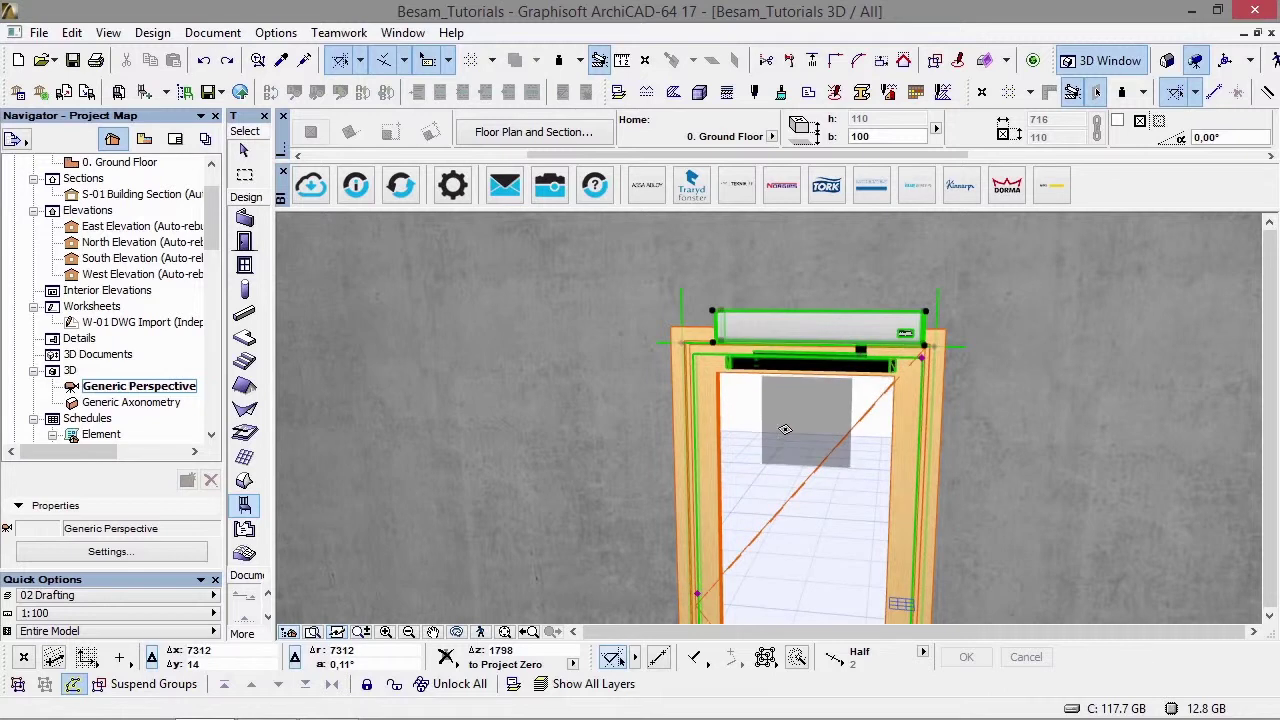
- Select the hinged door instead of the operator and turn off its outside and inside casings in the door settings
{"action": "left_click", "coordinate": [762, 424]}
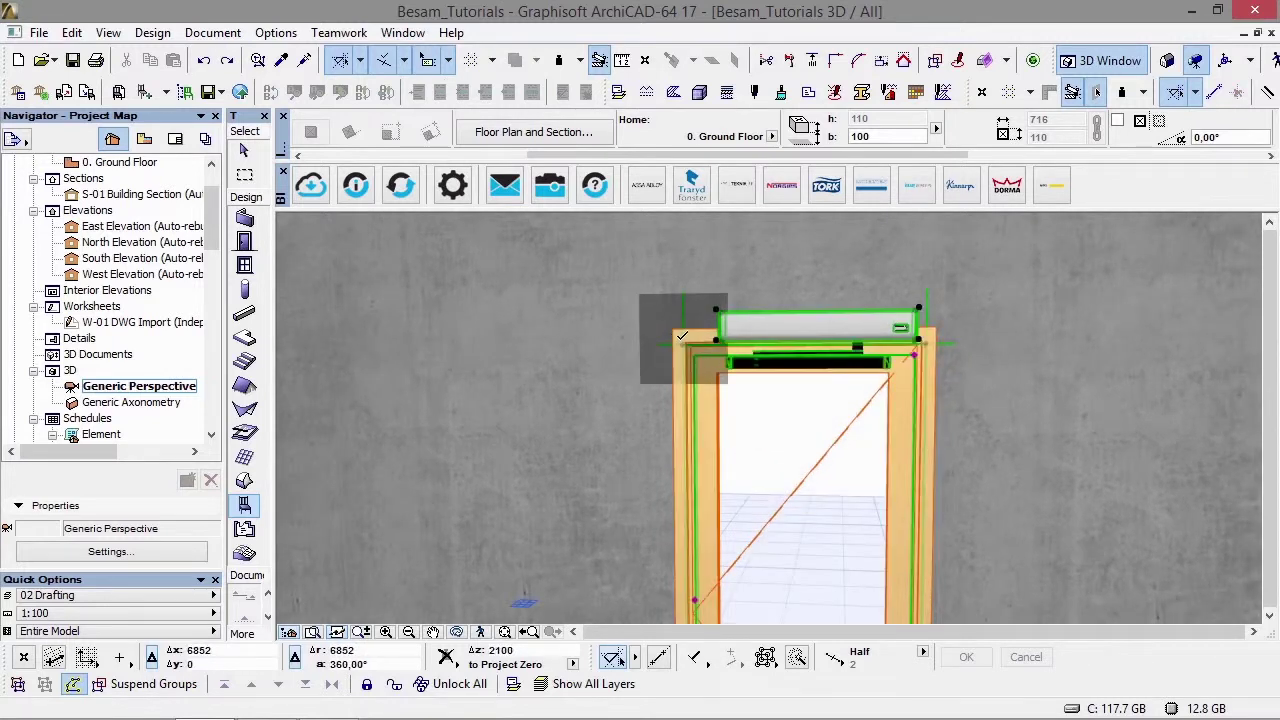
{"action": "key", "text": "Escape"}
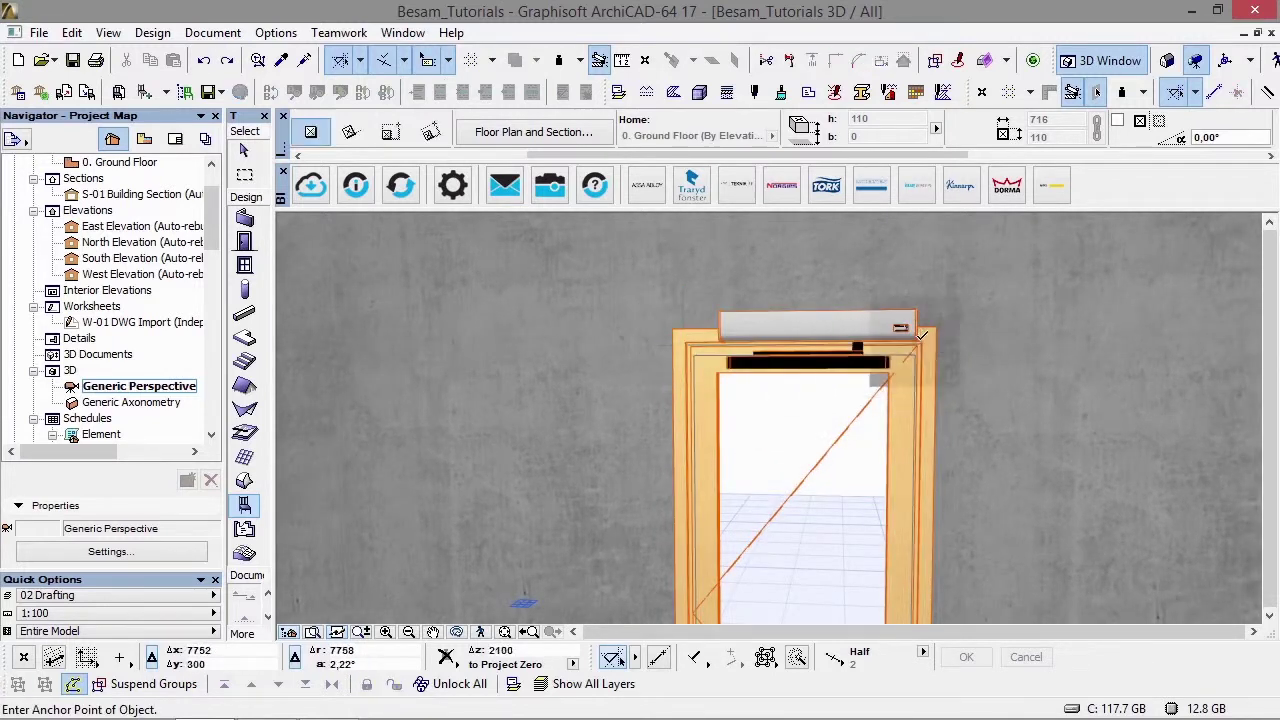
{"action": "left_click", "coordinate": [933, 330], "text": "shift"}
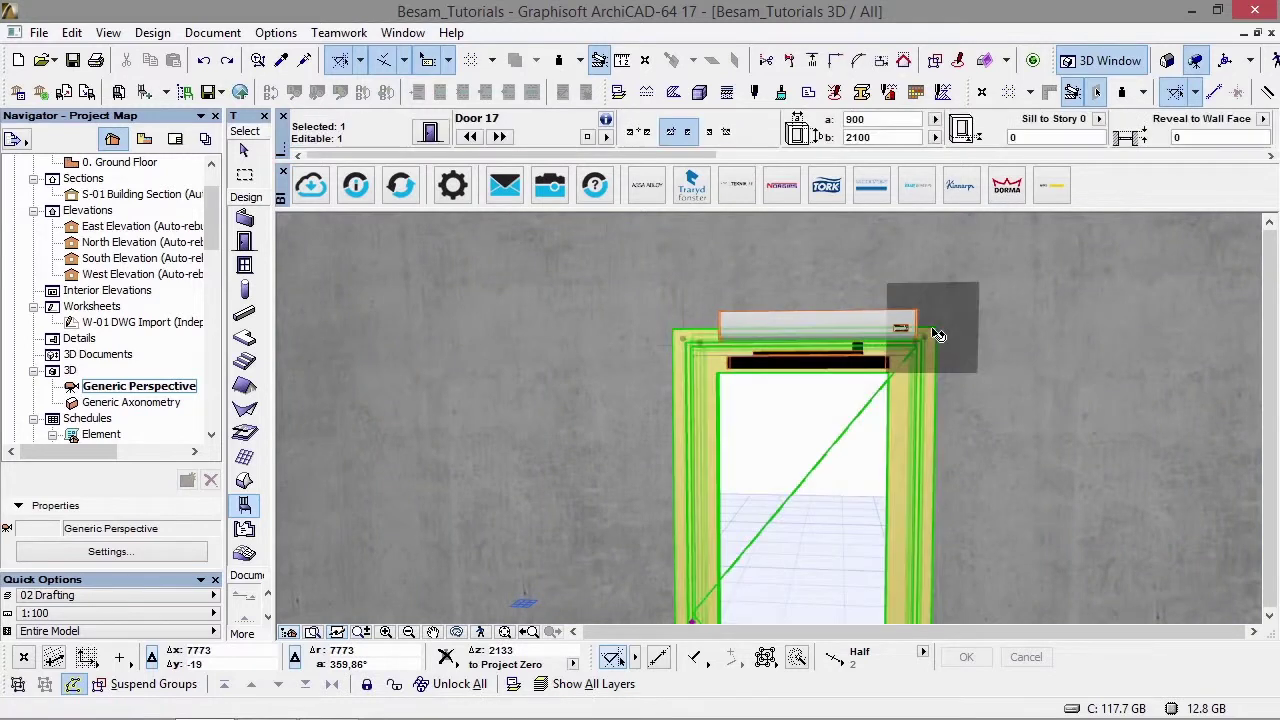
{"action": "key", "text": "ctrl+t"}
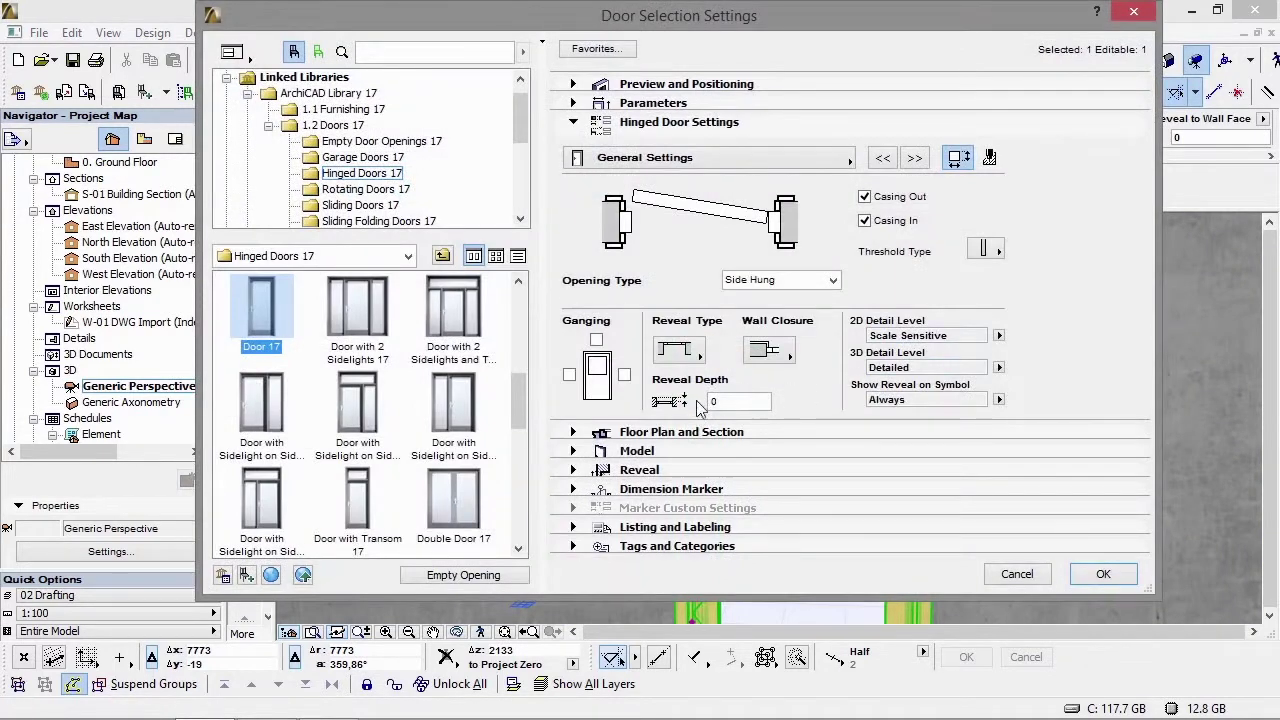
{"action": "left_click", "coordinate": [773, 160]}
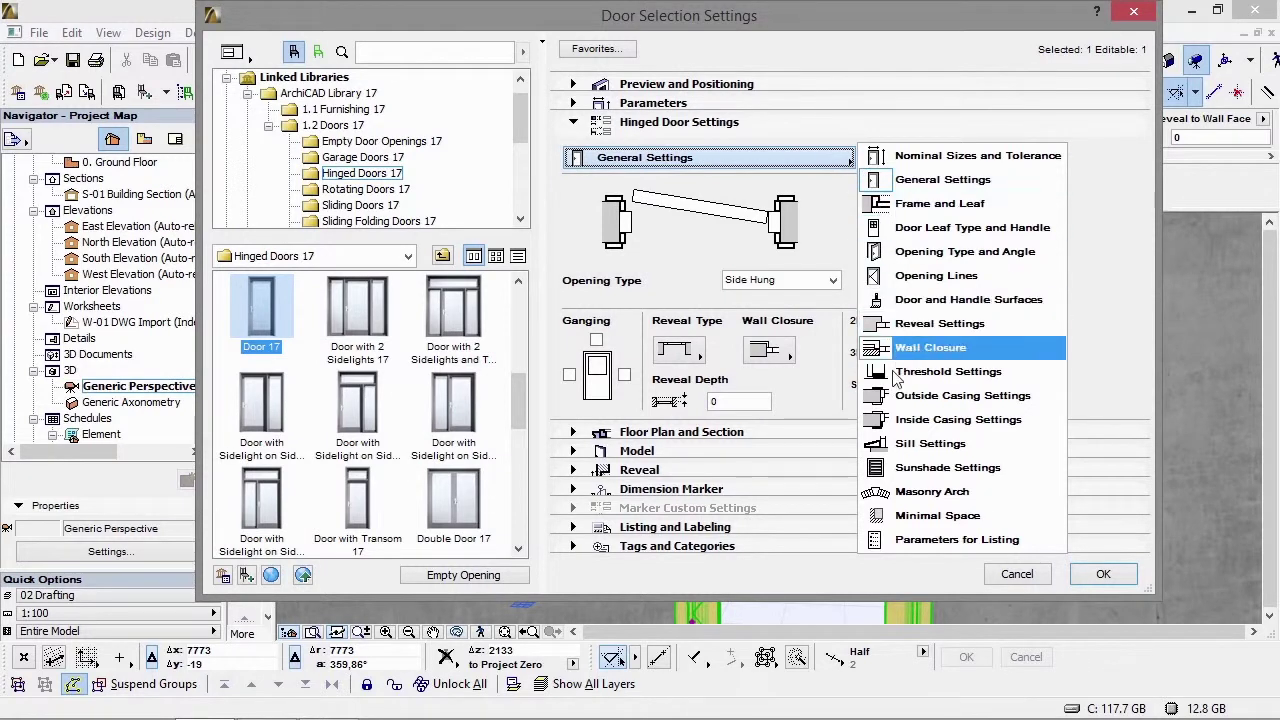
{"action": "left_click", "coordinate": [930, 395]}
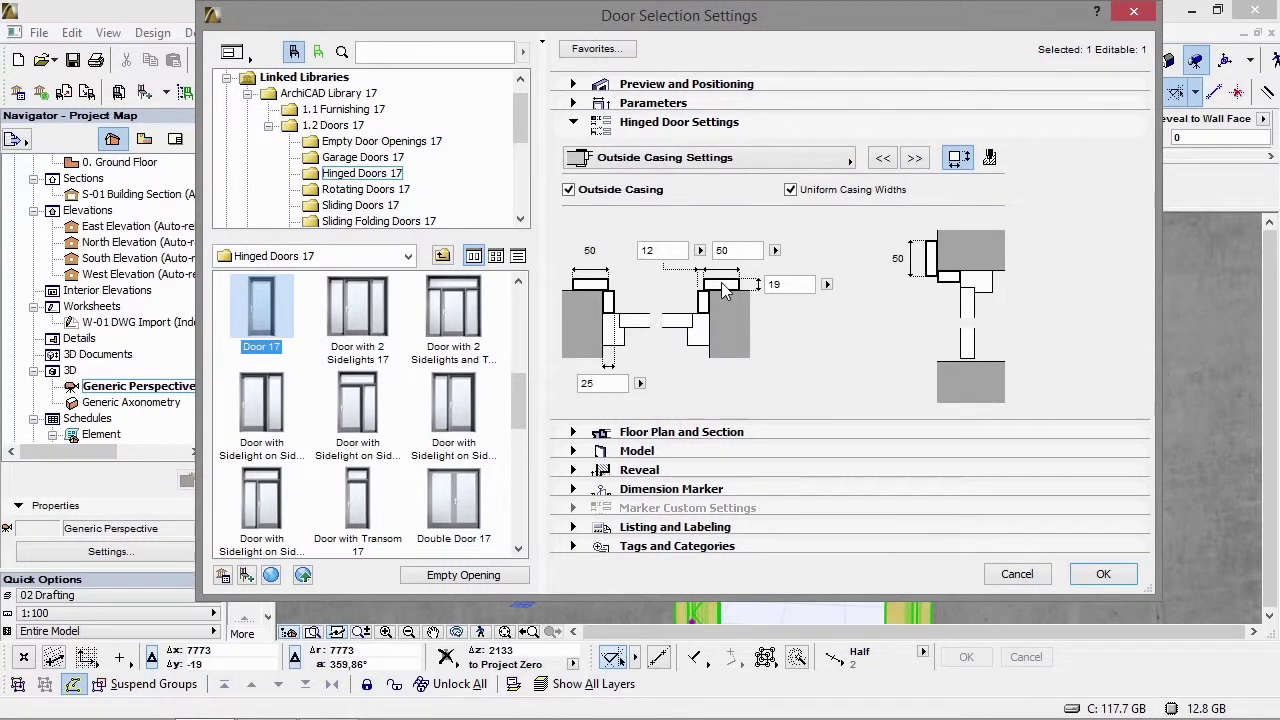
{"action": "left_click", "coordinate": [633, 193]}
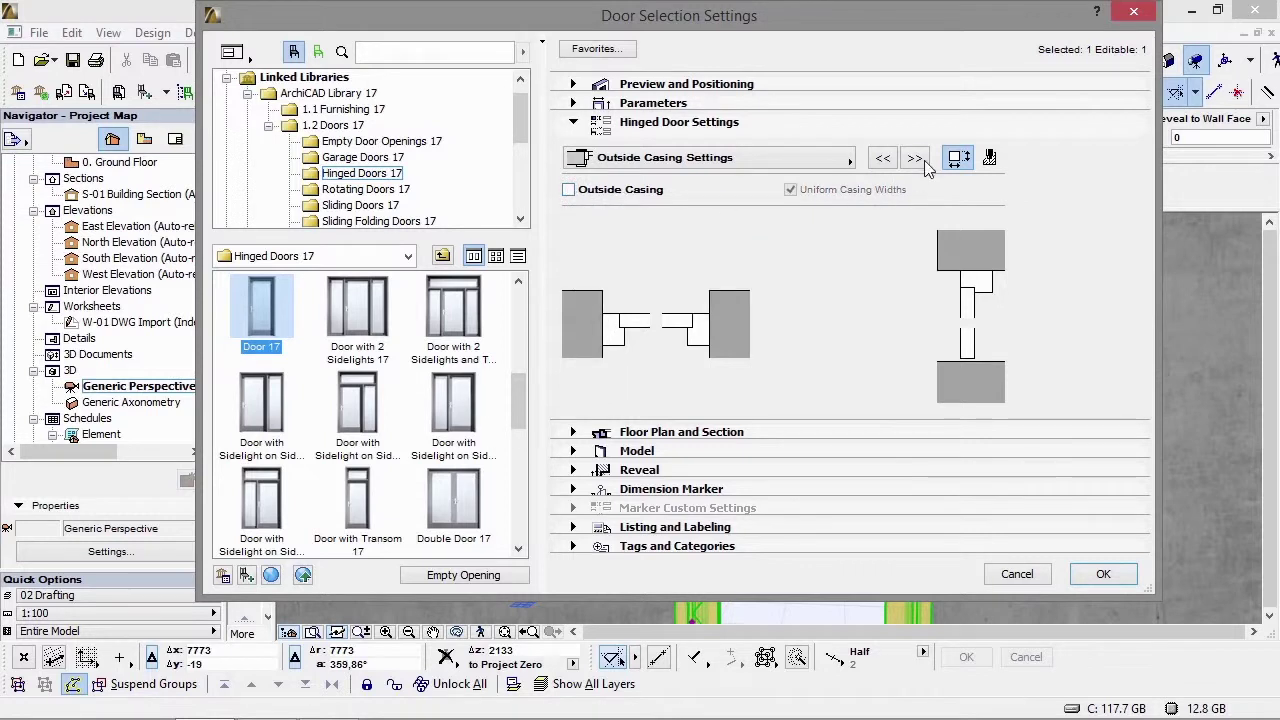
{"action": "left_click", "coordinate": [922, 159]}
{"action": "left_click", "coordinate": [568, 190]}
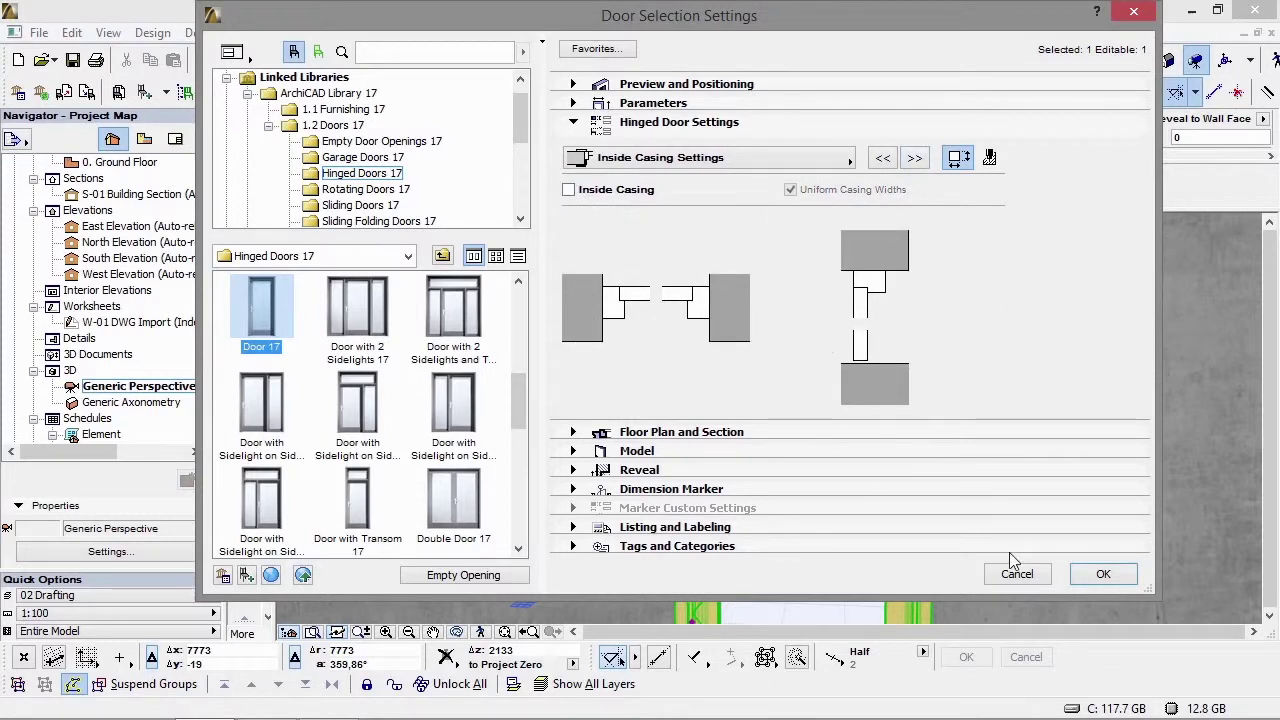
{"action": "left_click", "coordinate": [1102, 578]}
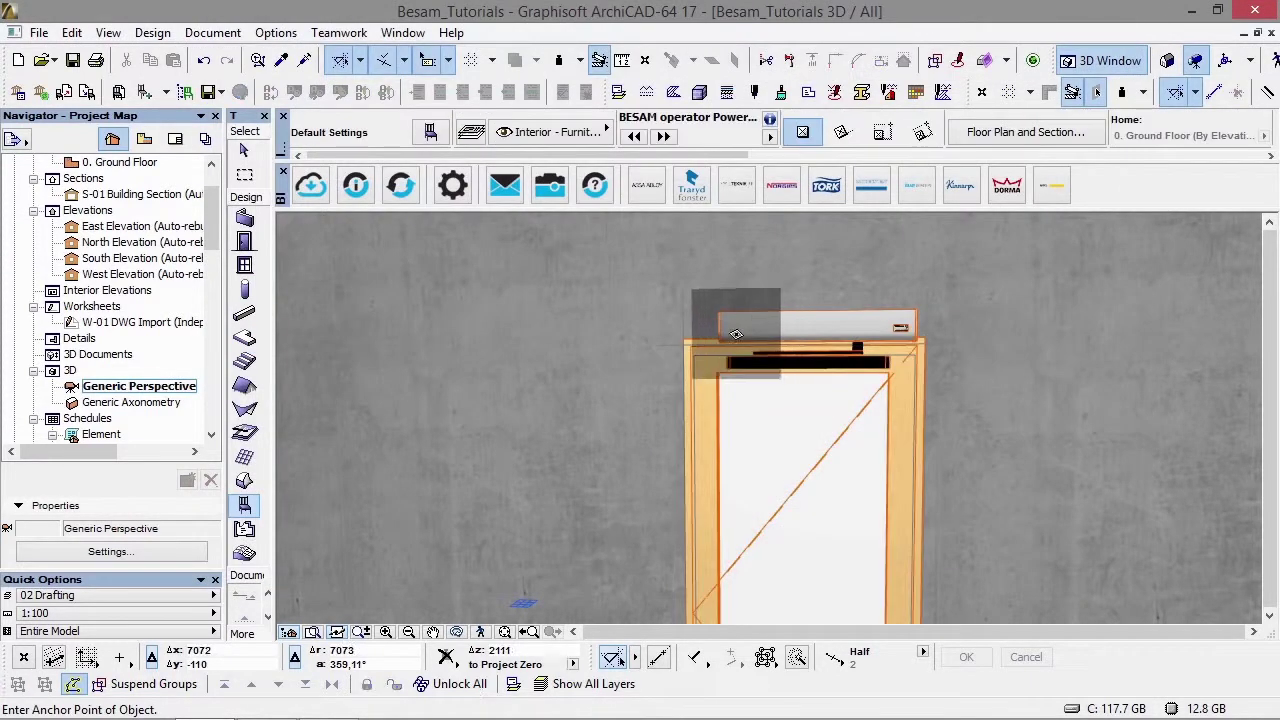
- Select the operator and examine how it sits on the door frame from both sides
{"action": "middle_click_drag", "start_coordinate": [755, 324], "coordinate": [943, 329], "text": "shift"}
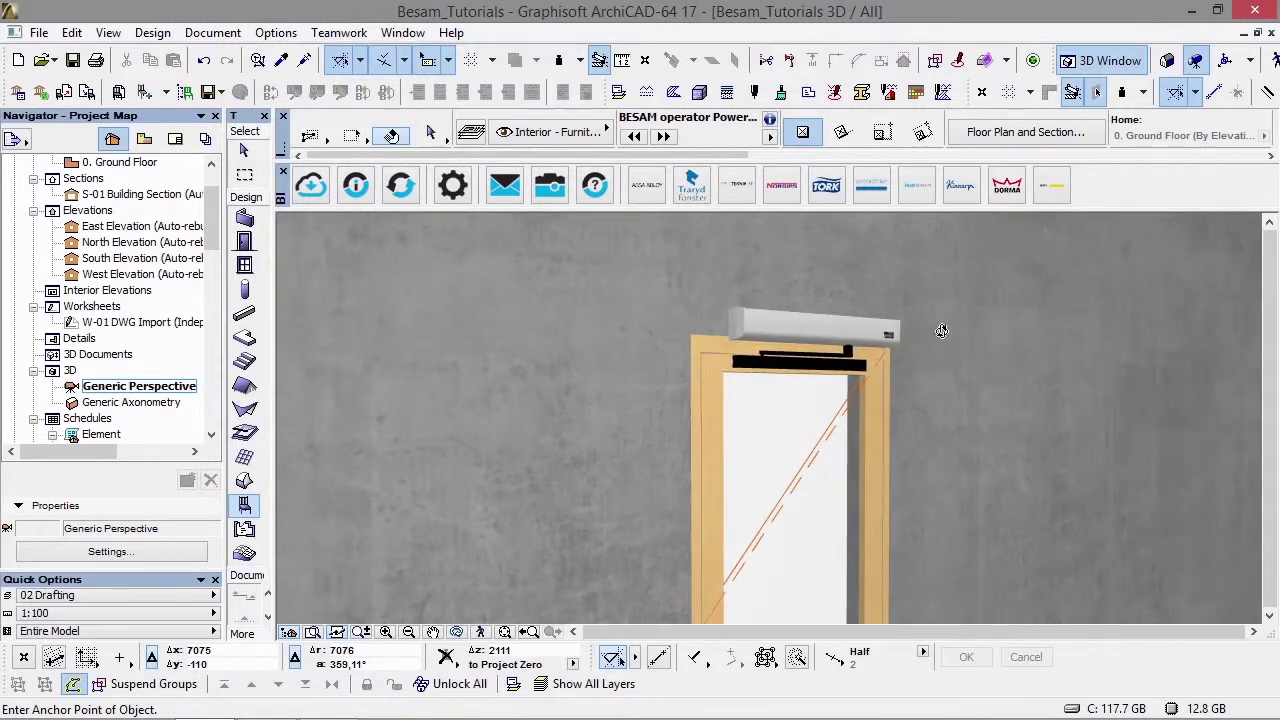
{"action": "left_click", "coordinate": [748, 339], "text": "shift"}
{"action": "scroll", "coordinate": [740, 342], "scroll_direction": "up", "scroll_amount": 5}
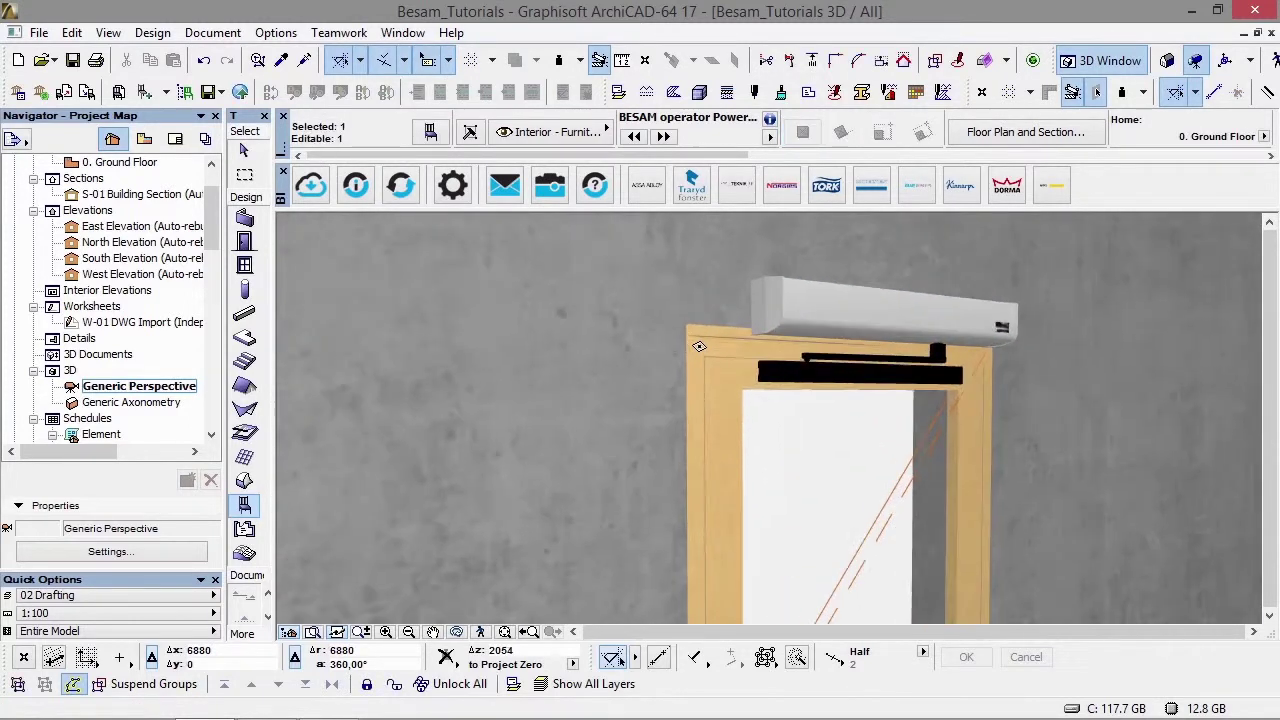
{"action": "left_click", "coordinate": [686, 334]}
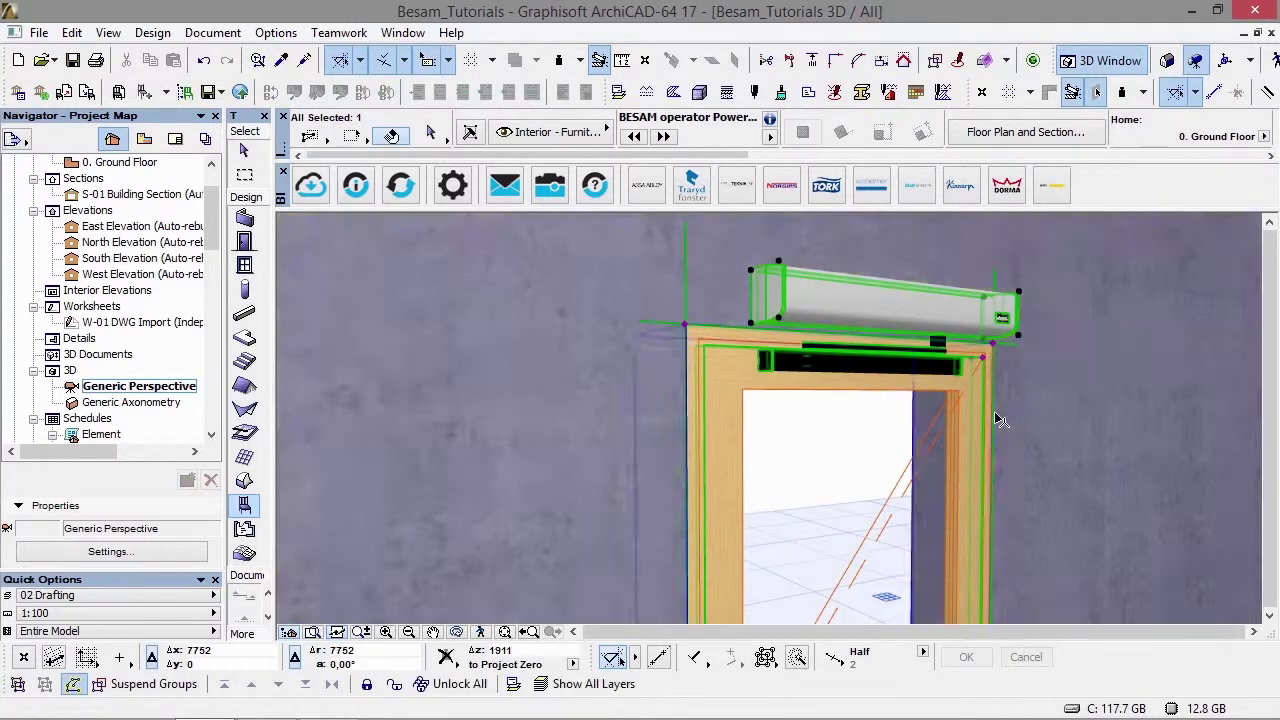
{"action": "left_click", "coordinate": [994, 411]}
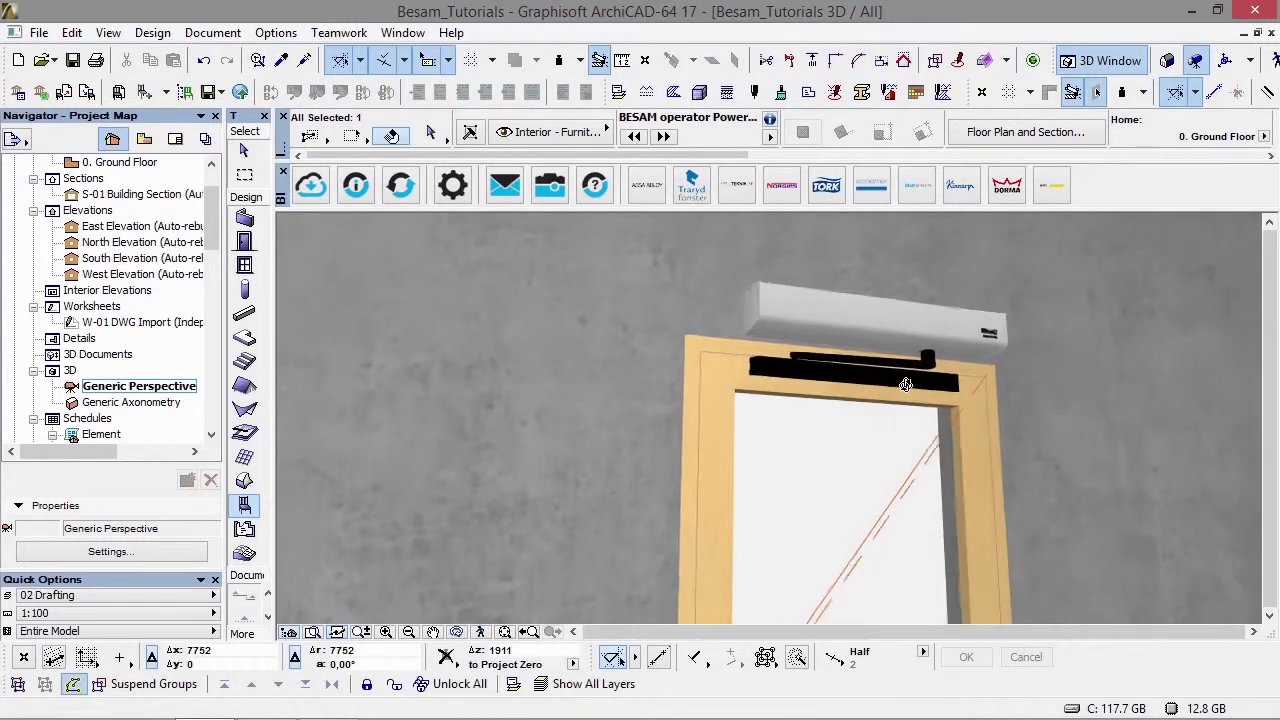
{"action": "middle_click_drag", "start_coordinate": [744, 402], "coordinate": [474, 429], "text": "shift"}
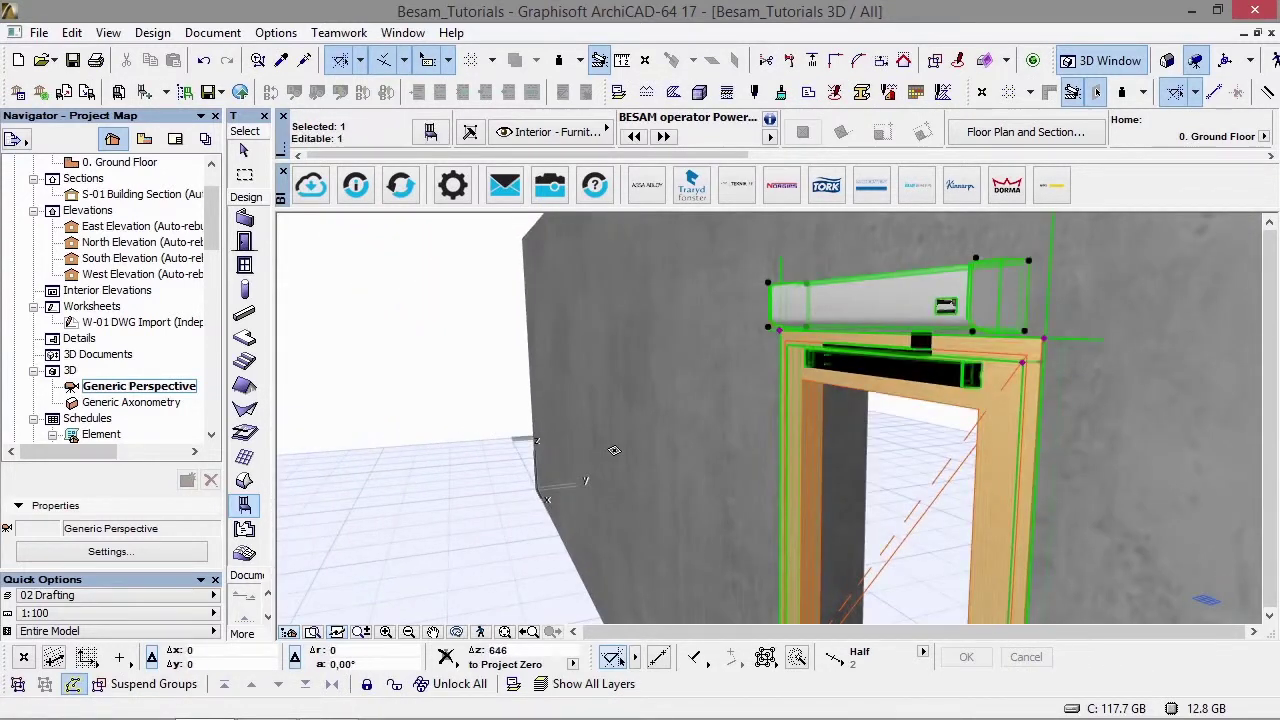
- Try to stretch the operator's Frame - Sash Offset Size at the frame's upper right corner and check it from different angles
{"action": "left_click", "coordinate": [1024, 357]}
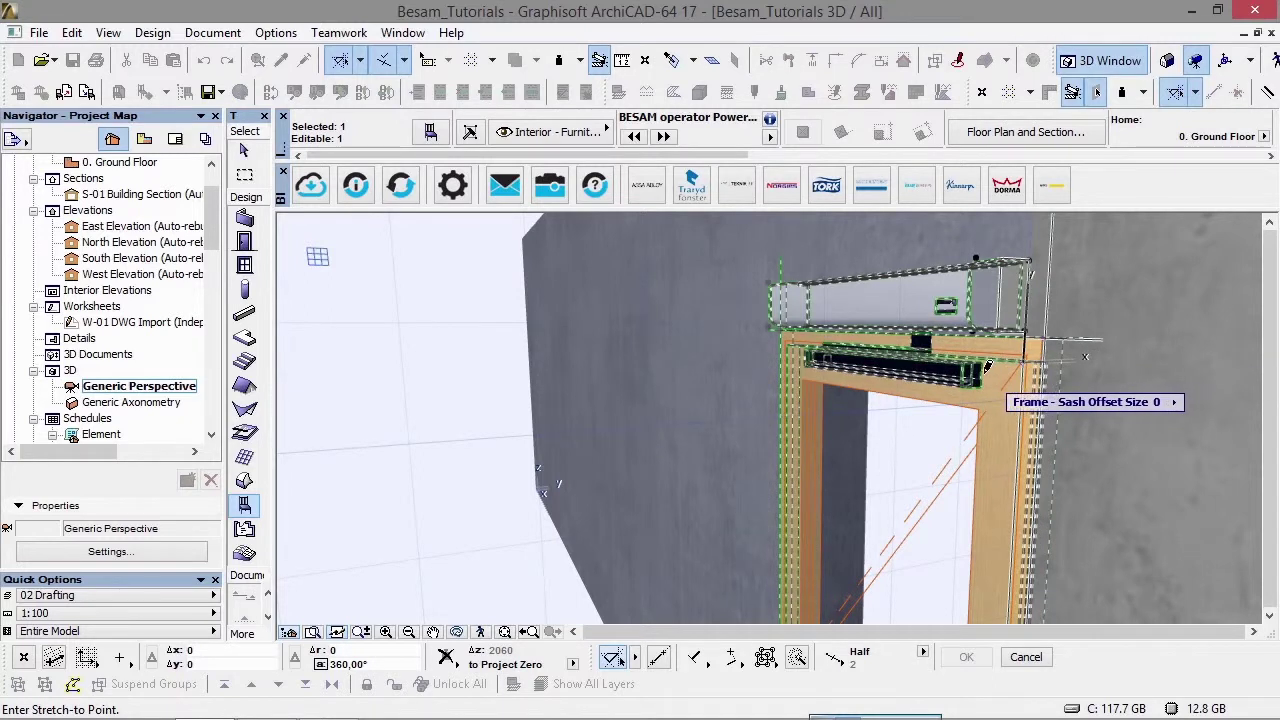
{"action": "left_click", "coordinate": [976, 371]}
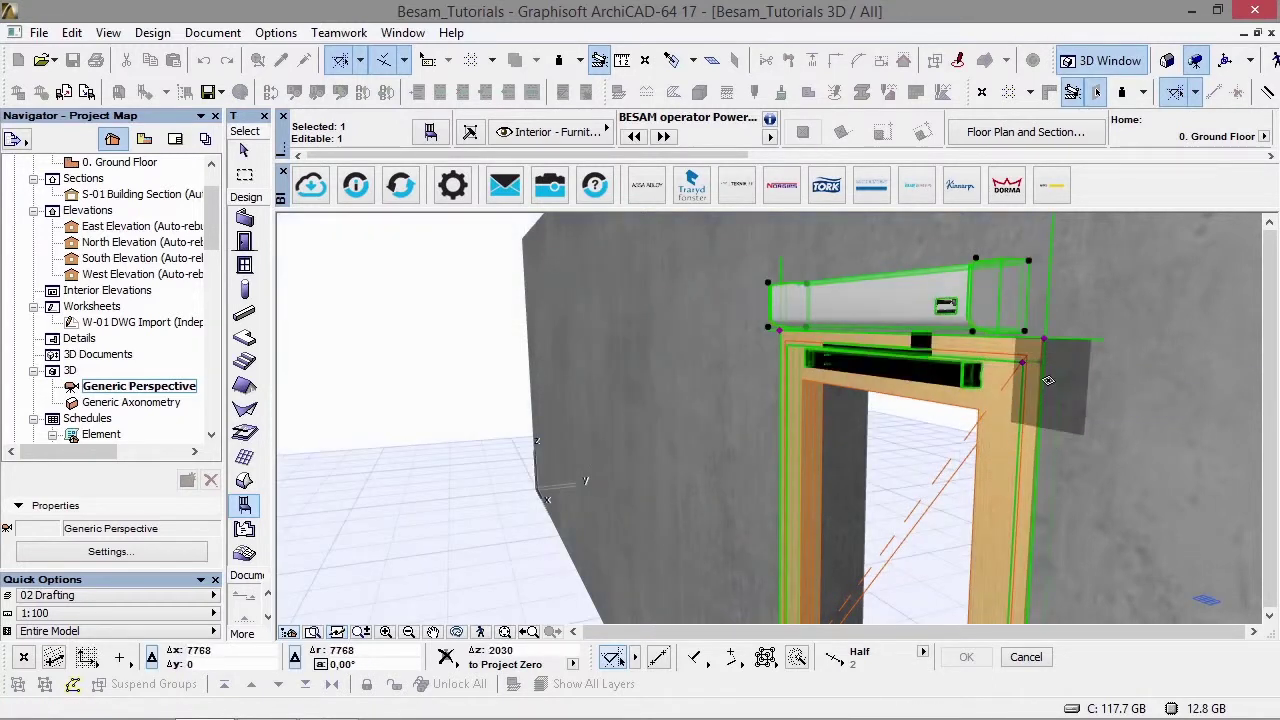
{"action": "middle_click_drag", "start_coordinate": [1040, 374], "coordinate": [617, 349], "text": "shift"}
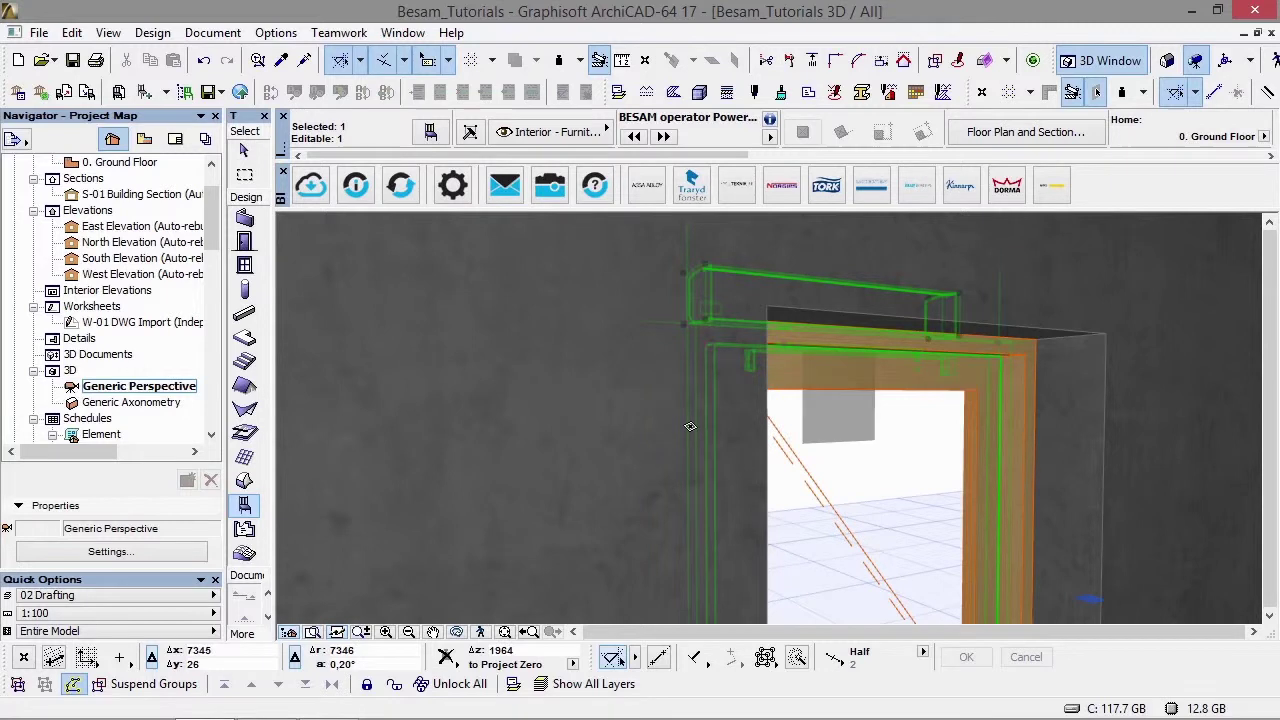
{"action": "middle_click_drag", "start_coordinate": [640, 337], "coordinate": [1129, 353], "text": "shift"}
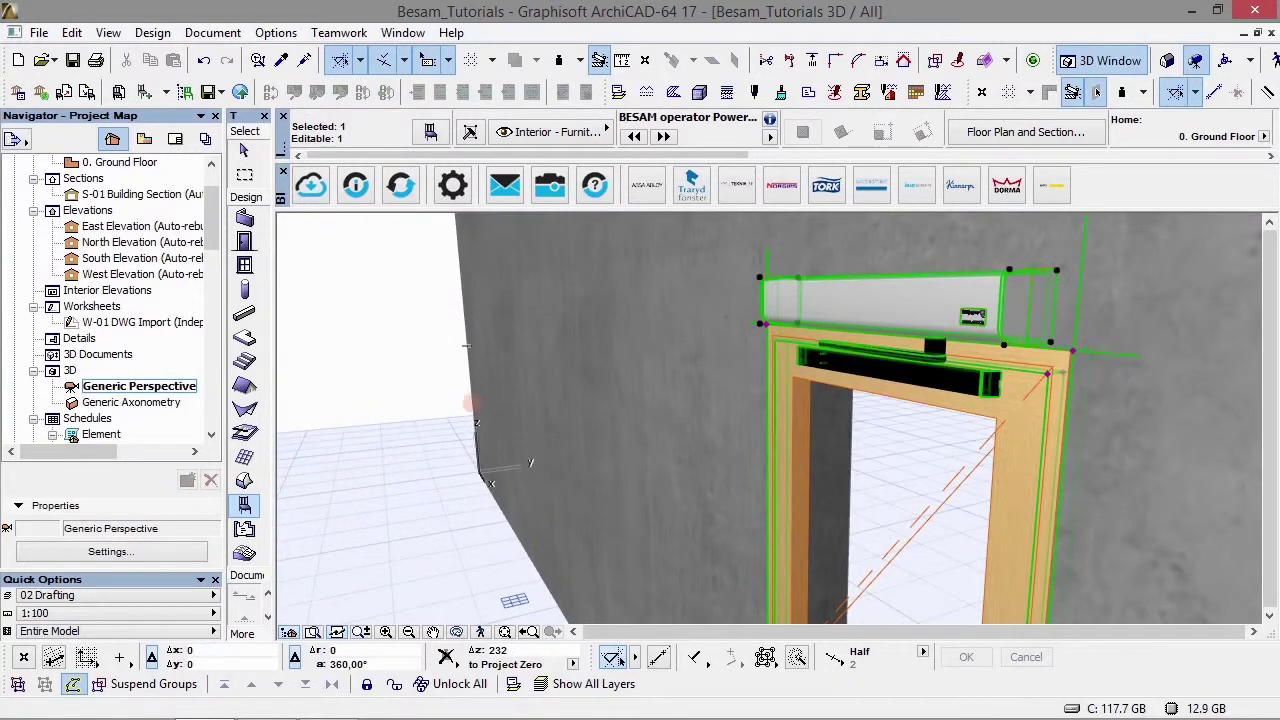
- Set the selected operator's Operator Type to PowerSwing for Fire Rated Doors SAS-F
{"action": "middle_click_drag", "start_coordinate": [931, 298], "coordinate": [1030, 309], "text": "shift"}
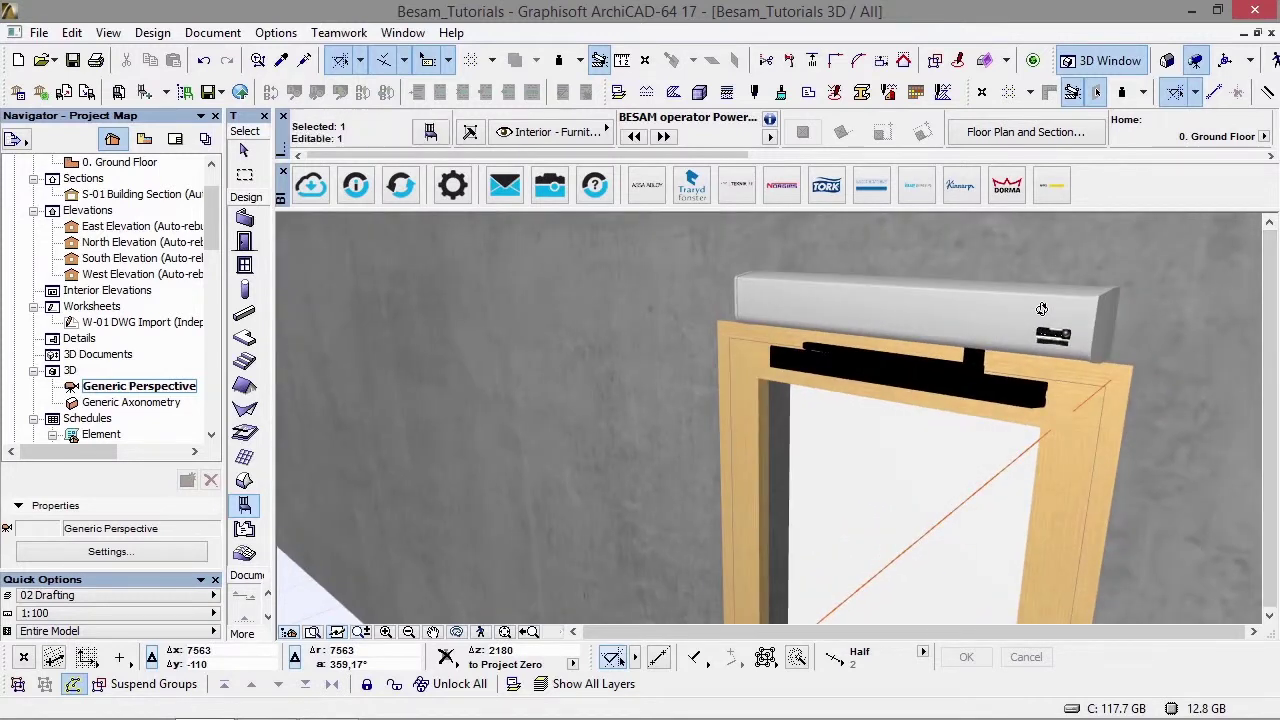
{"action": "double_click", "coordinate": [1042, 309]}
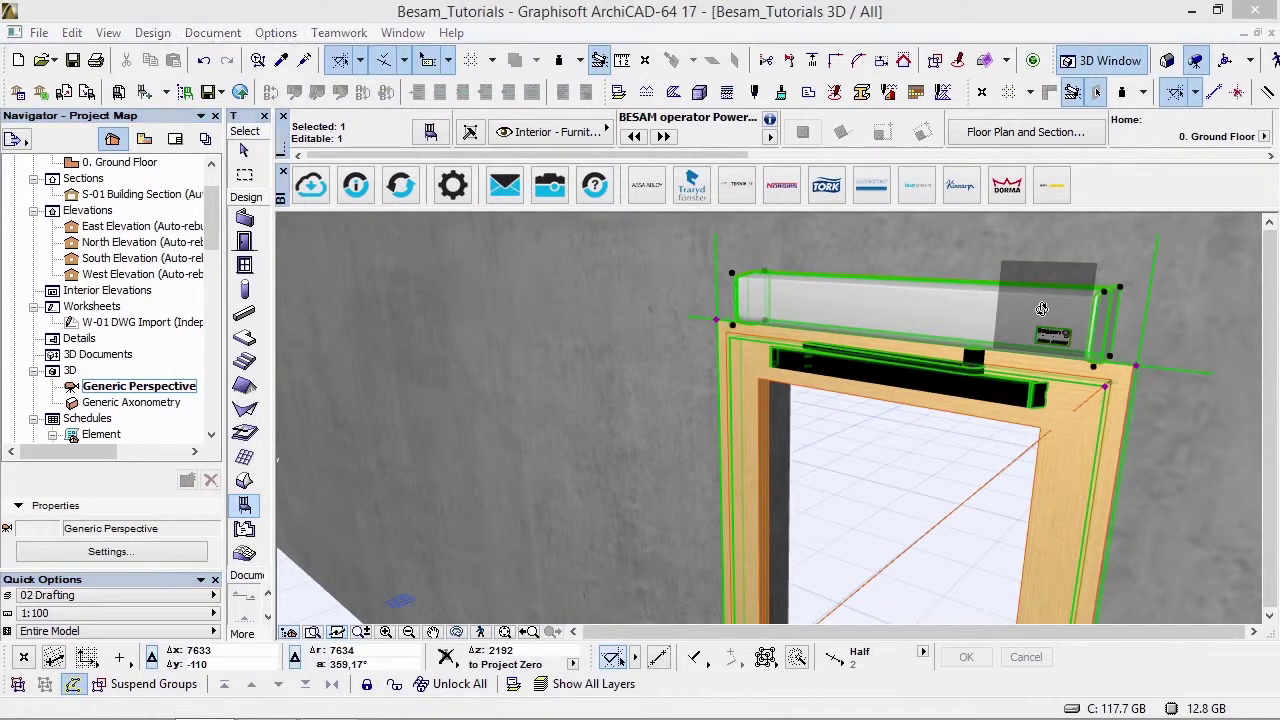
{"action": "left_click", "coordinate": [869, 277]}
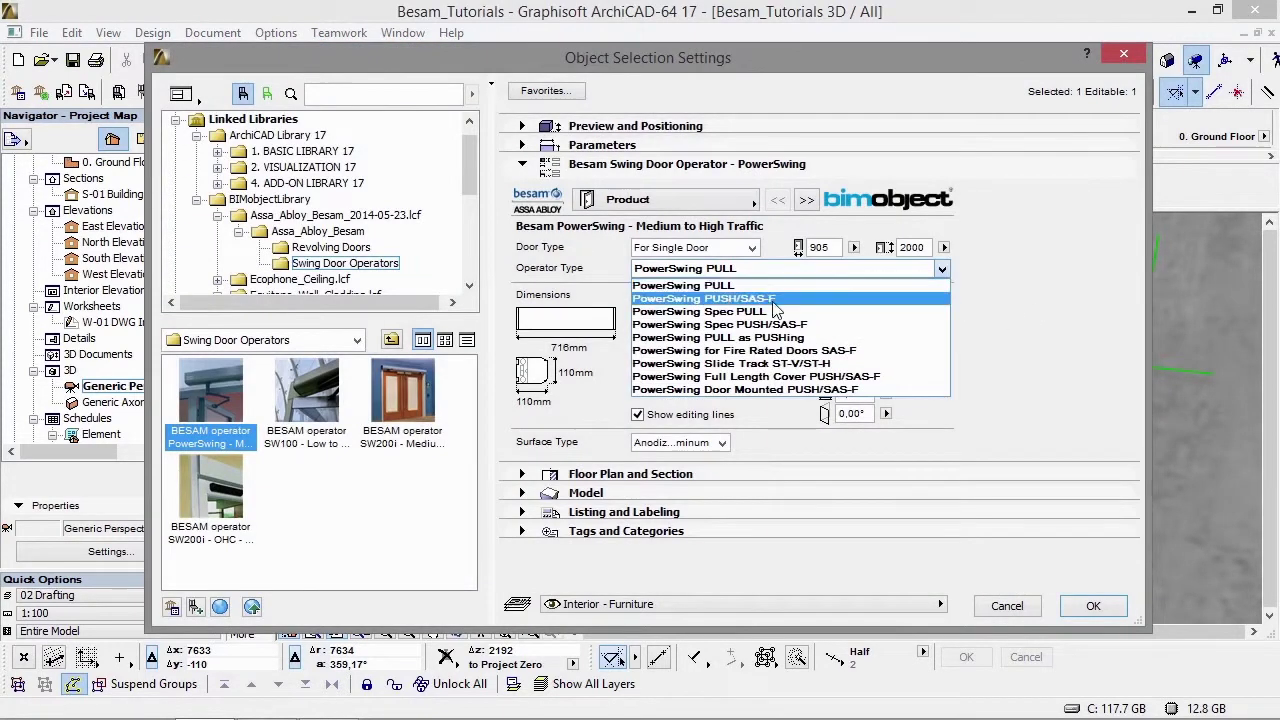
{"action": "left_click", "coordinate": [818, 352]}
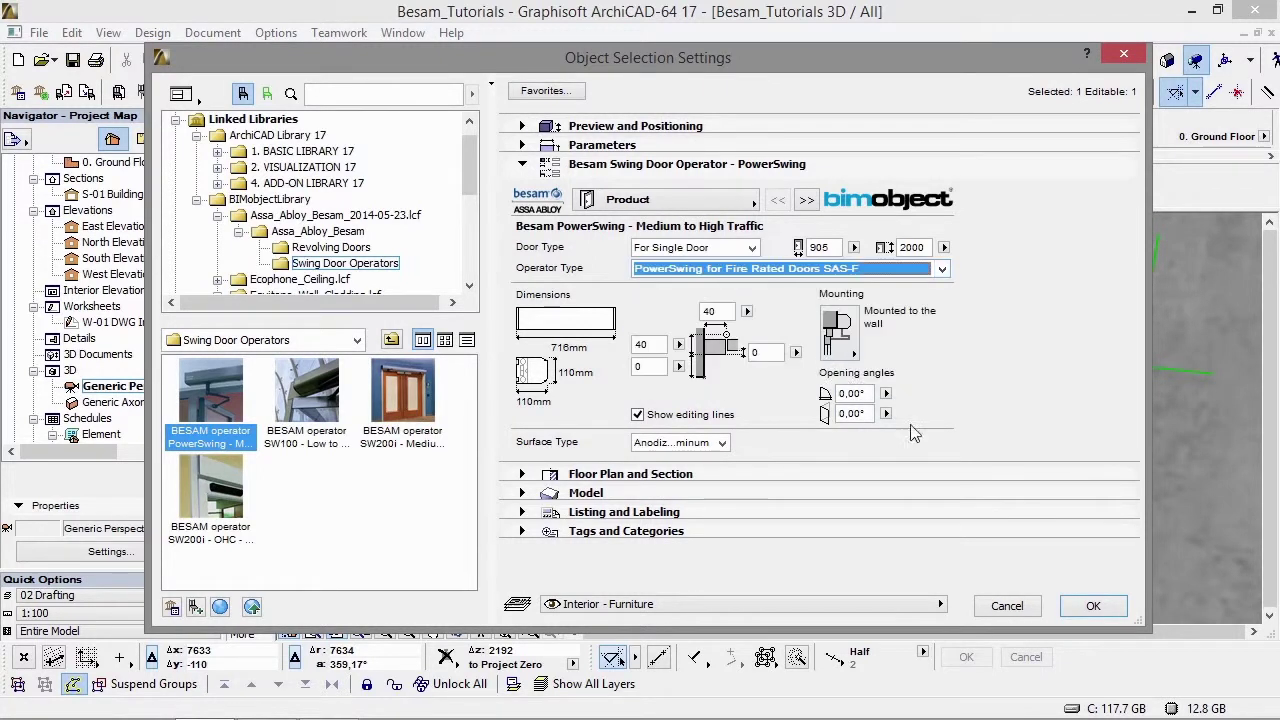
{"action": "left_click", "coordinate": [1096, 607]}
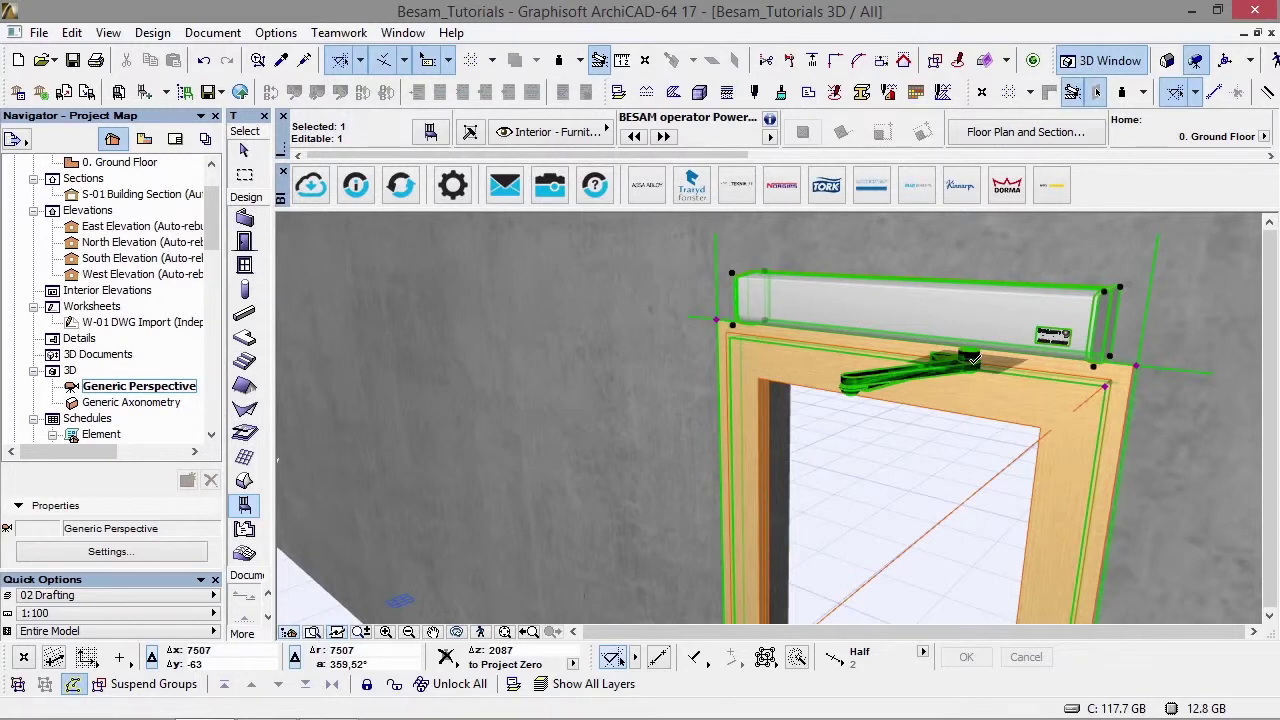
- Change the fire-rated operator's mounting to Mounted to the frame and view it on the door
{"action": "double_click", "coordinate": [972, 358]}
{"action": "left_click", "coordinate": [838, 332]}
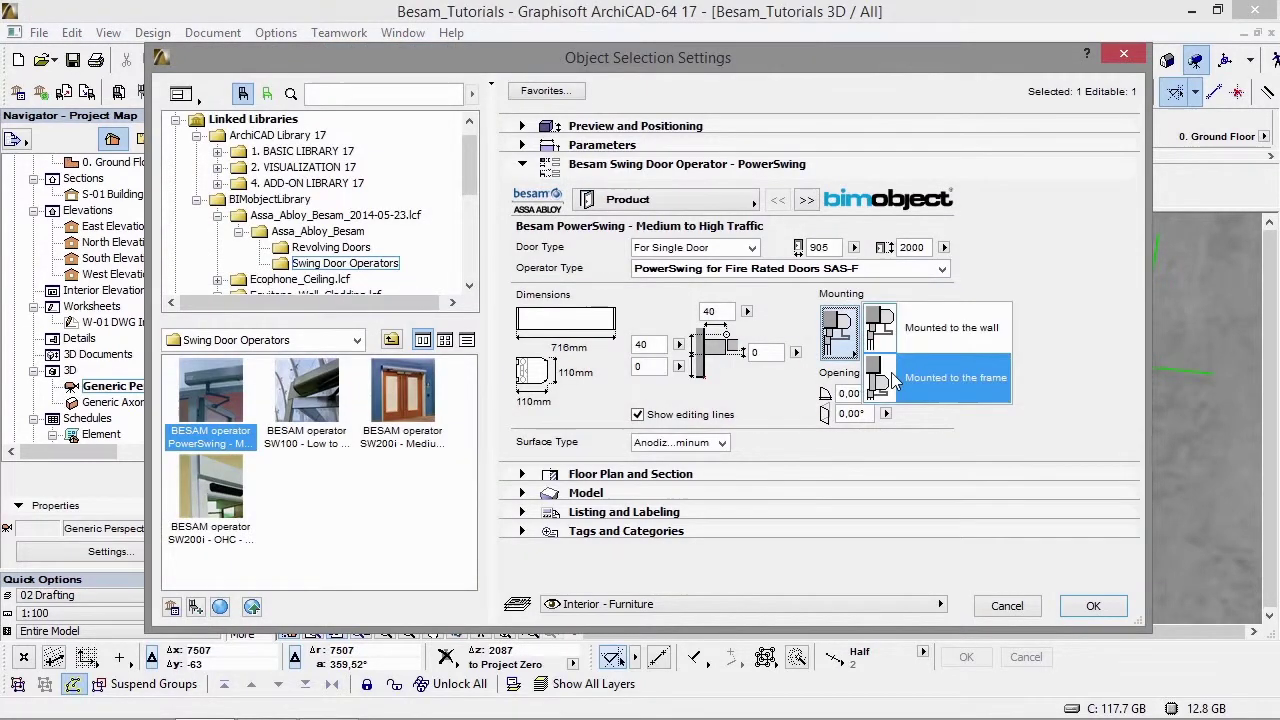
{"action": "left_click", "coordinate": [893, 381]}
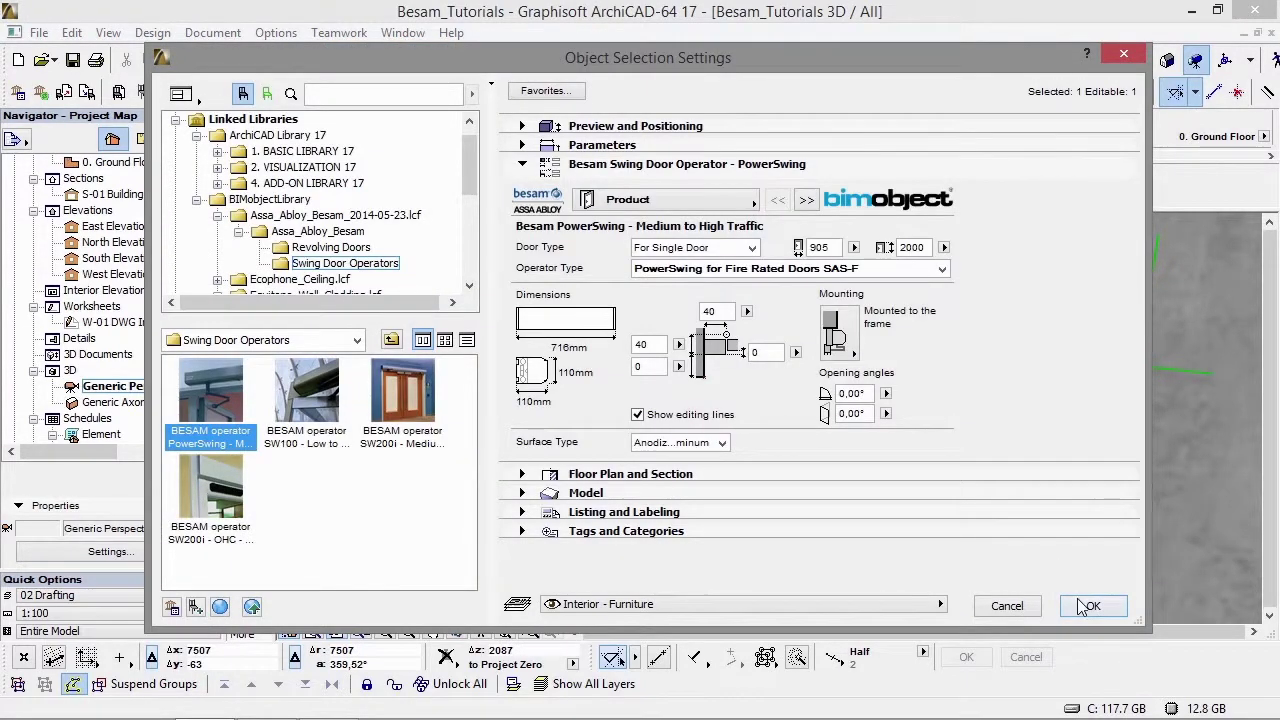
{"action": "left_click", "coordinate": [1090, 607]}
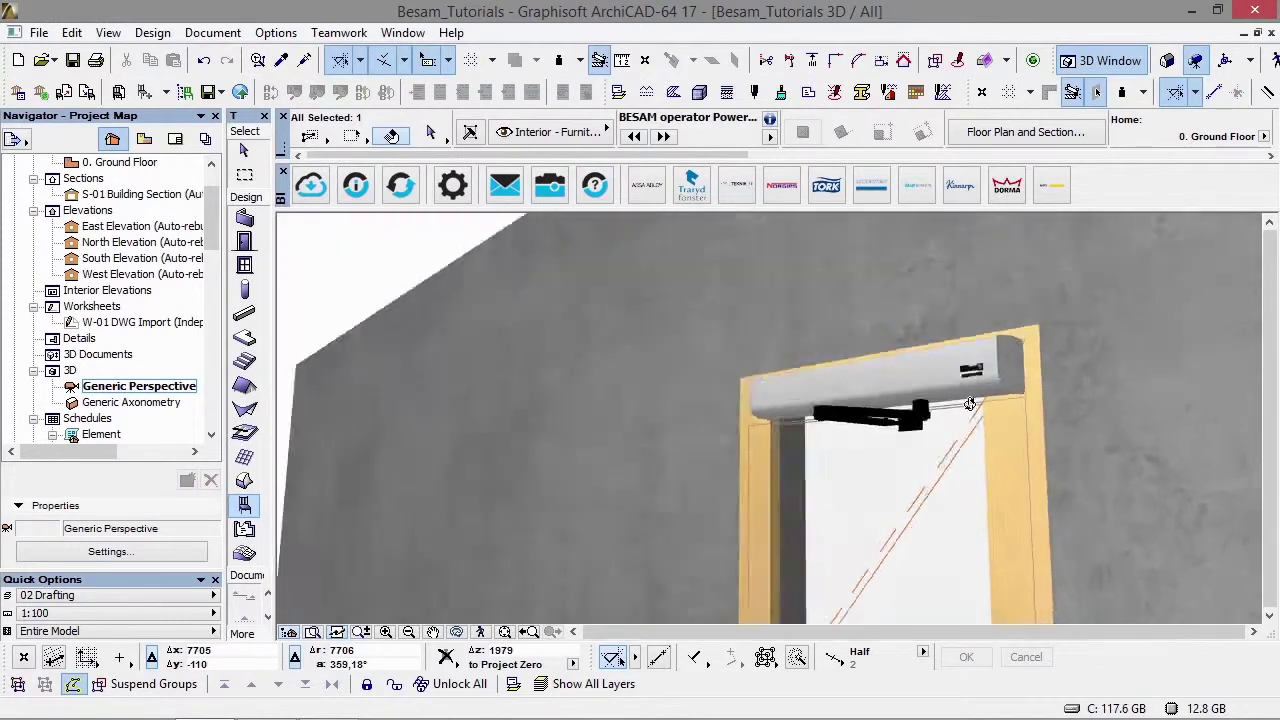
{"action": "middle_click_drag", "start_coordinate": [943, 404], "coordinate": [1079, 470], "text": "shift"}
- Configure the operator For Double Door with operator type PowerSwing-2 PUSH/SAS-F, mounted to the wall
{"action": "double_click", "coordinate": [1078, 470]}
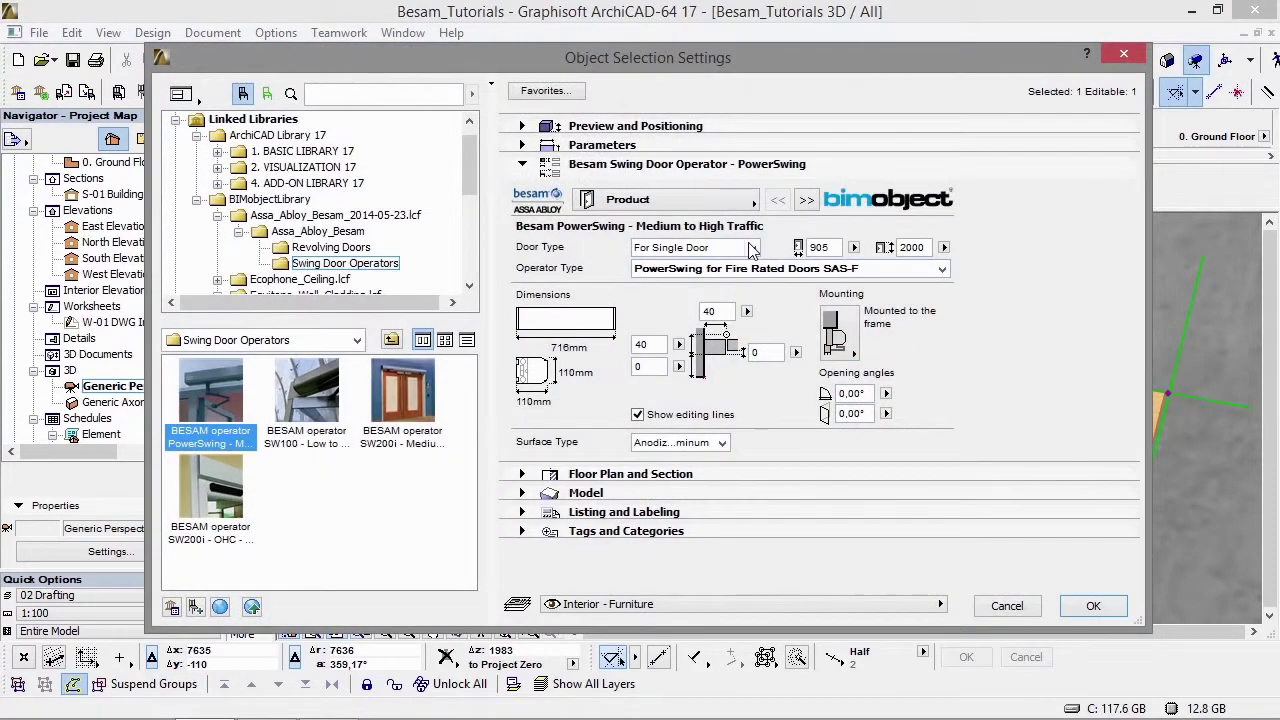
{"action": "left_click", "coordinate": [752, 248]}
{"action": "left_click", "coordinate": [745, 282]}
{"action": "left_click", "coordinate": [884, 272]}
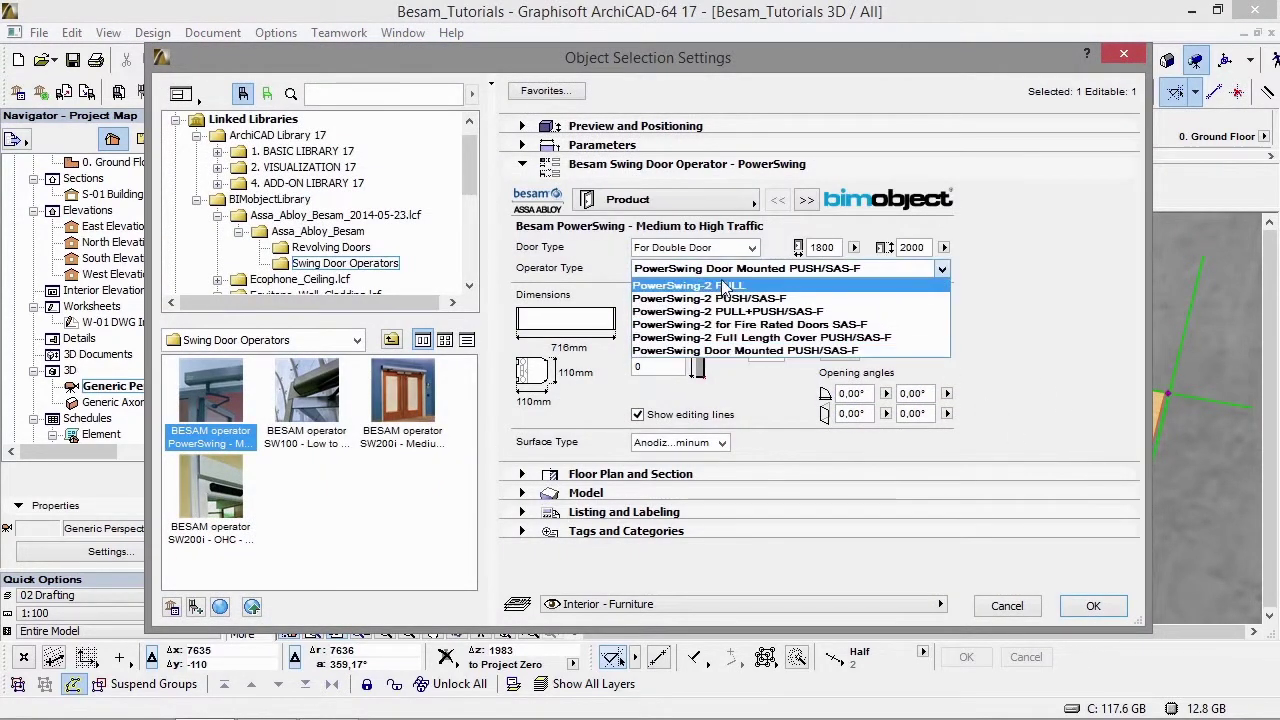
{"action": "left_click", "coordinate": [696, 298]}
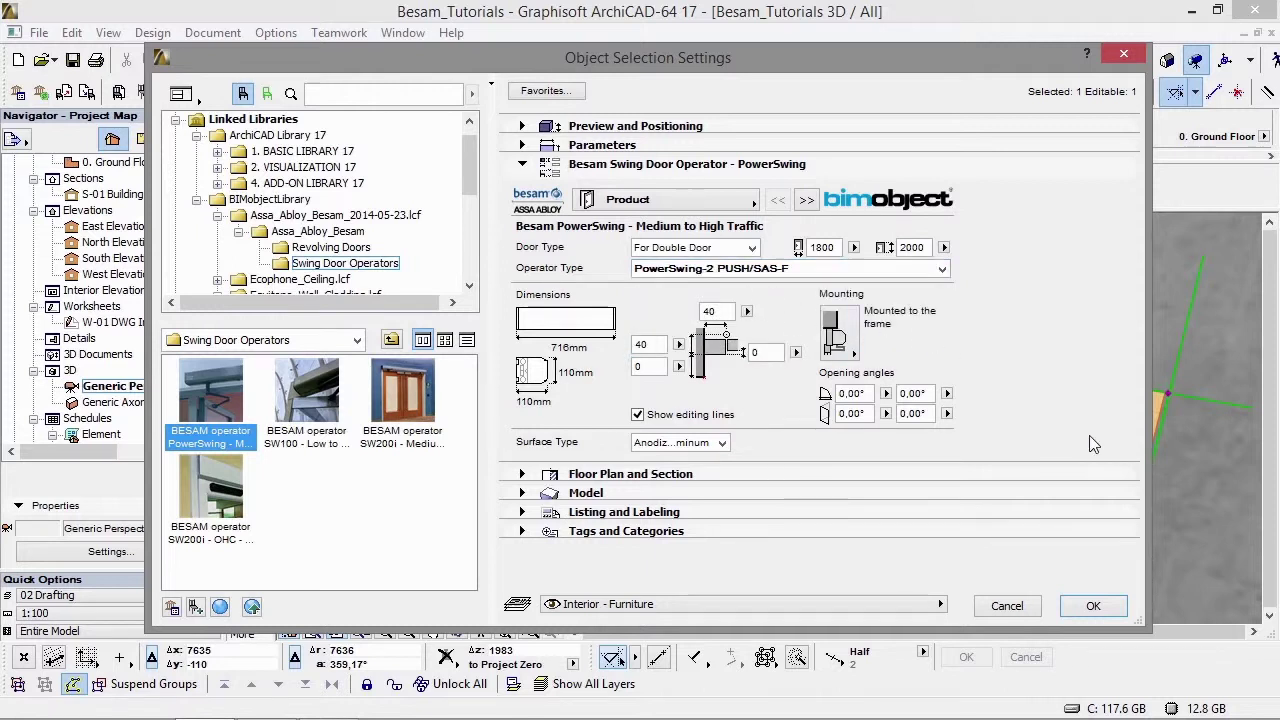
{"action": "left_click", "coordinate": [863, 353]}
{"action": "left_click", "coordinate": [930, 320]}
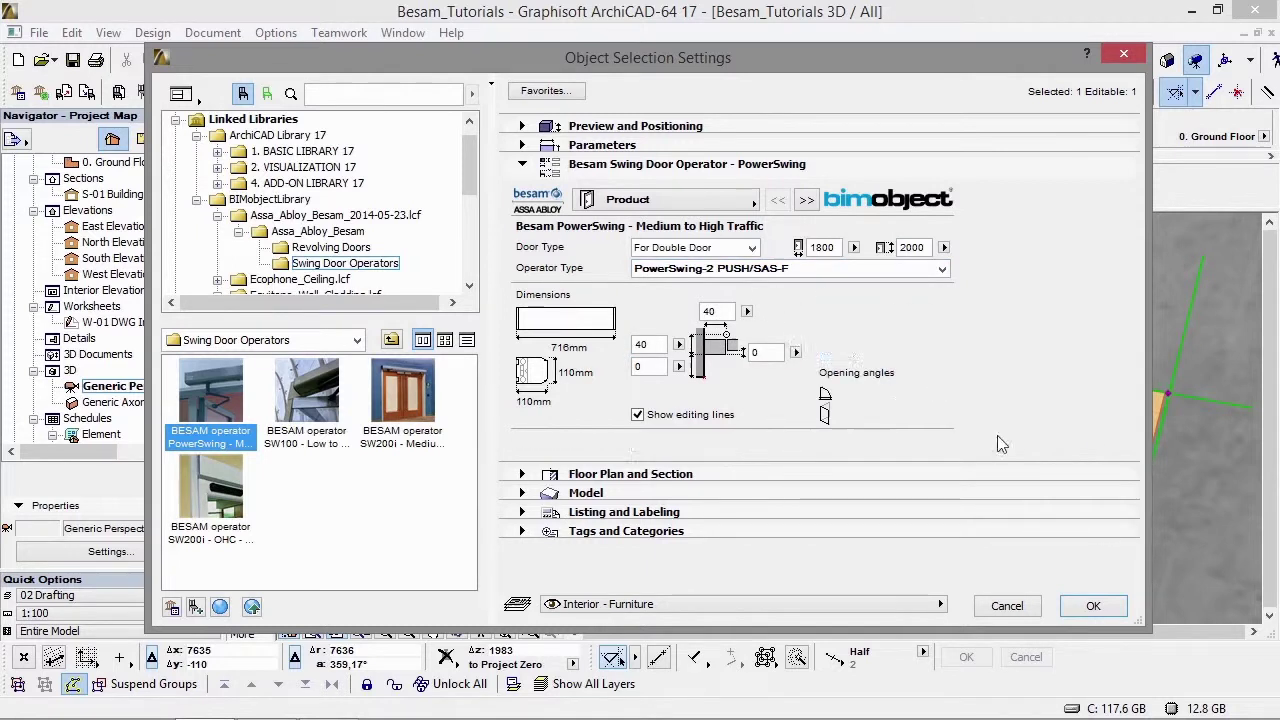
{"action": "left_click", "coordinate": [1093, 606]}
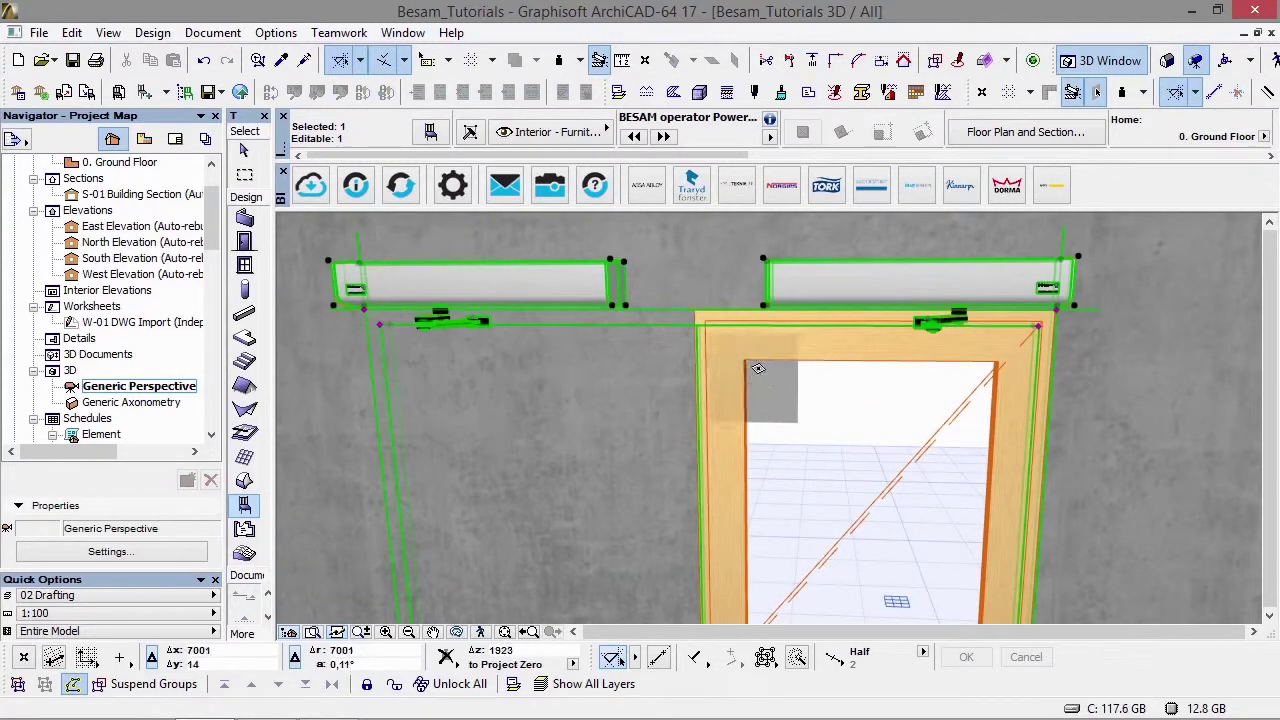
- Reselect the double-door operator and replace it with the SW100 model of operator type SW100 Door mounted PUSH-325
{"action": "key", "text": "Escape"}
{"action": "left_click", "coordinate": [765, 348]}
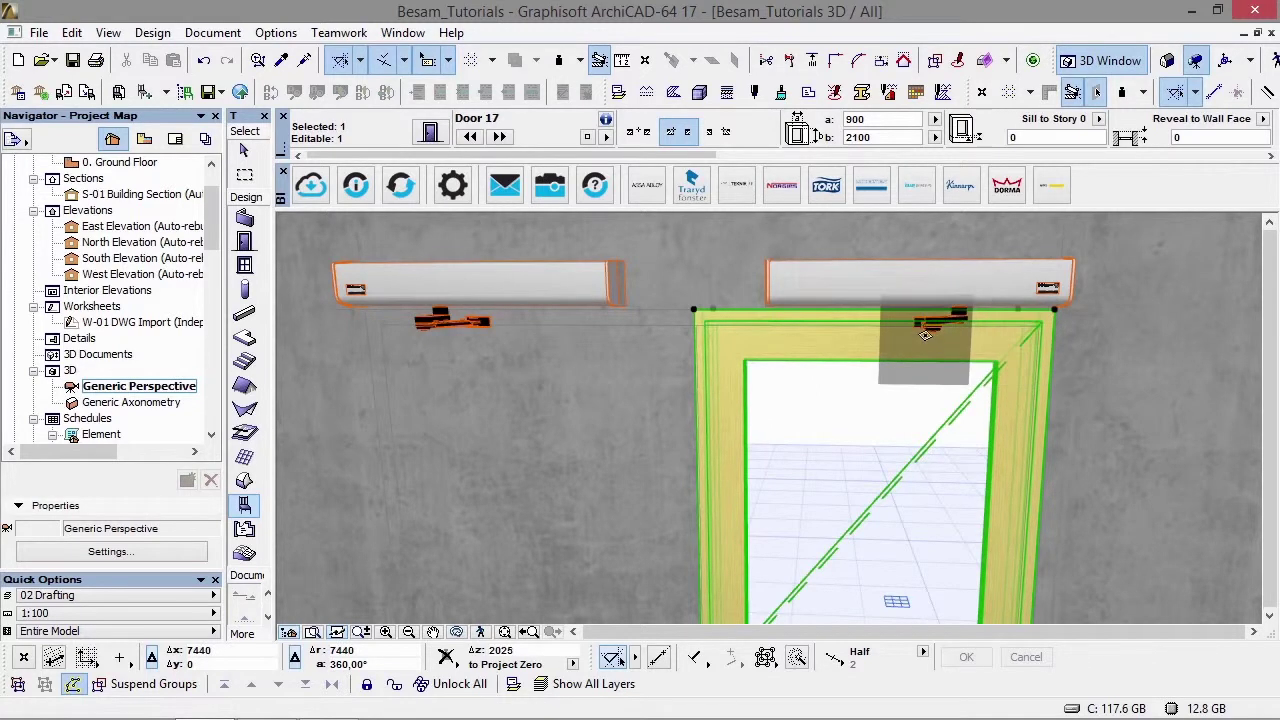
{"action": "key", "text": "Escape"}
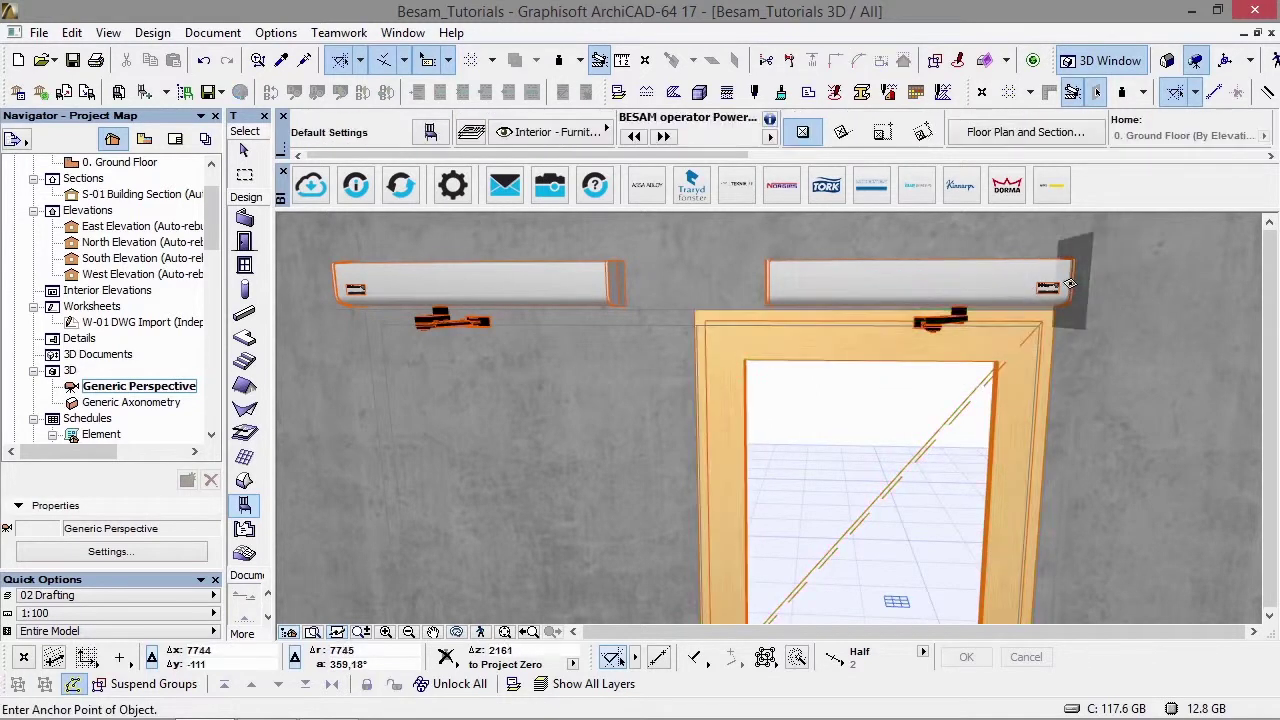
{"action": "left_click", "coordinate": [1063, 282], "text": "shift"}
{"action": "double_click", "coordinate": [1033, 316]}
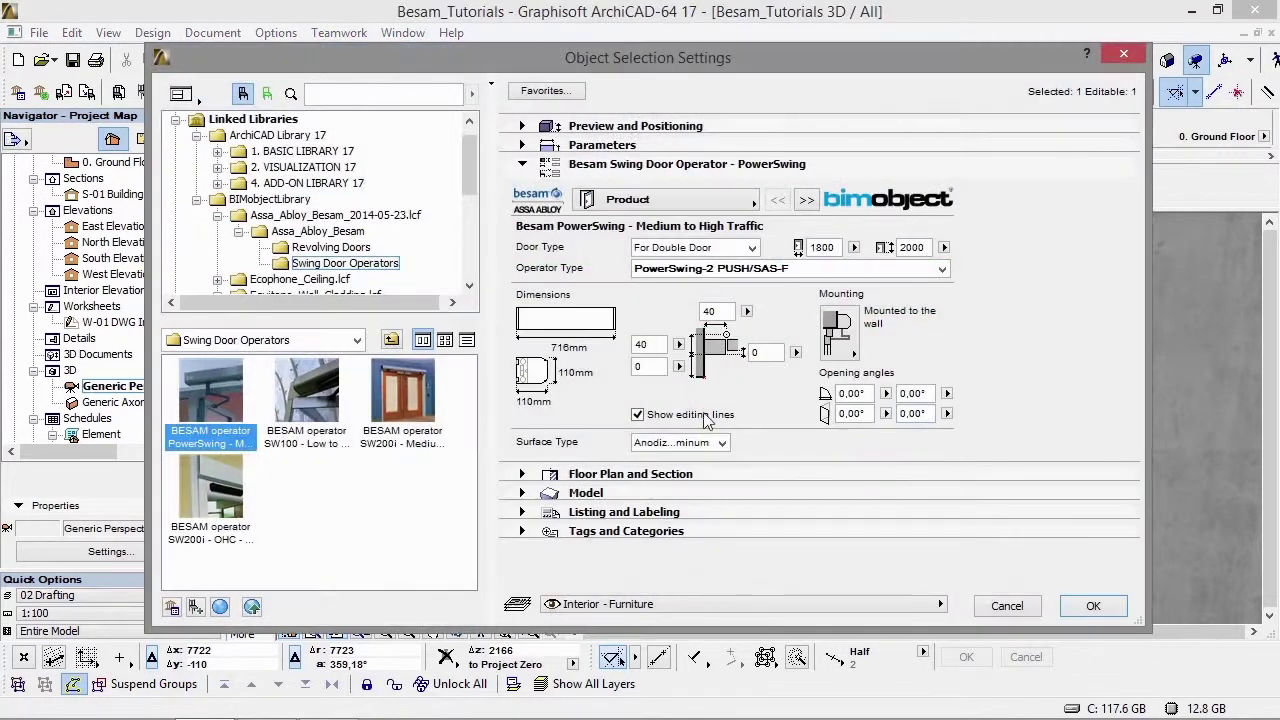
{"action": "left_click", "coordinate": [309, 385]}
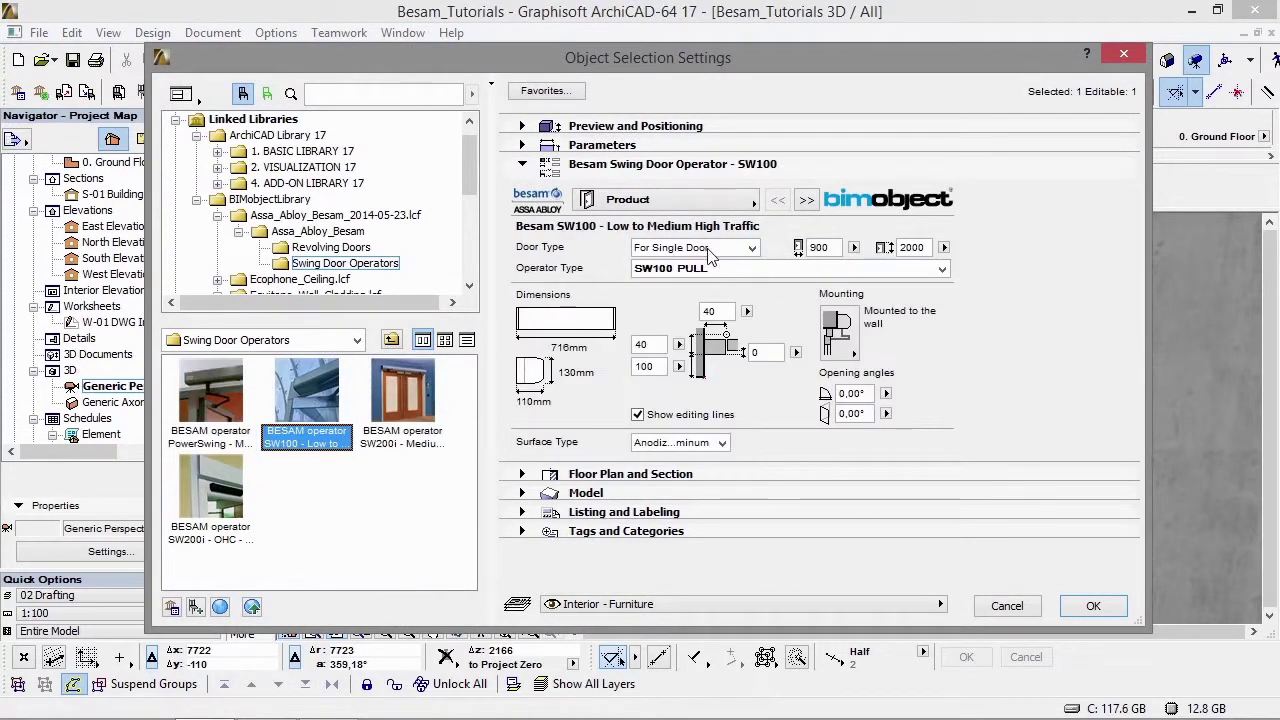
{"action": "left_click", "coordinate": [710, 276]}
{"action": "left_click", "coordinate": [748, 338]}
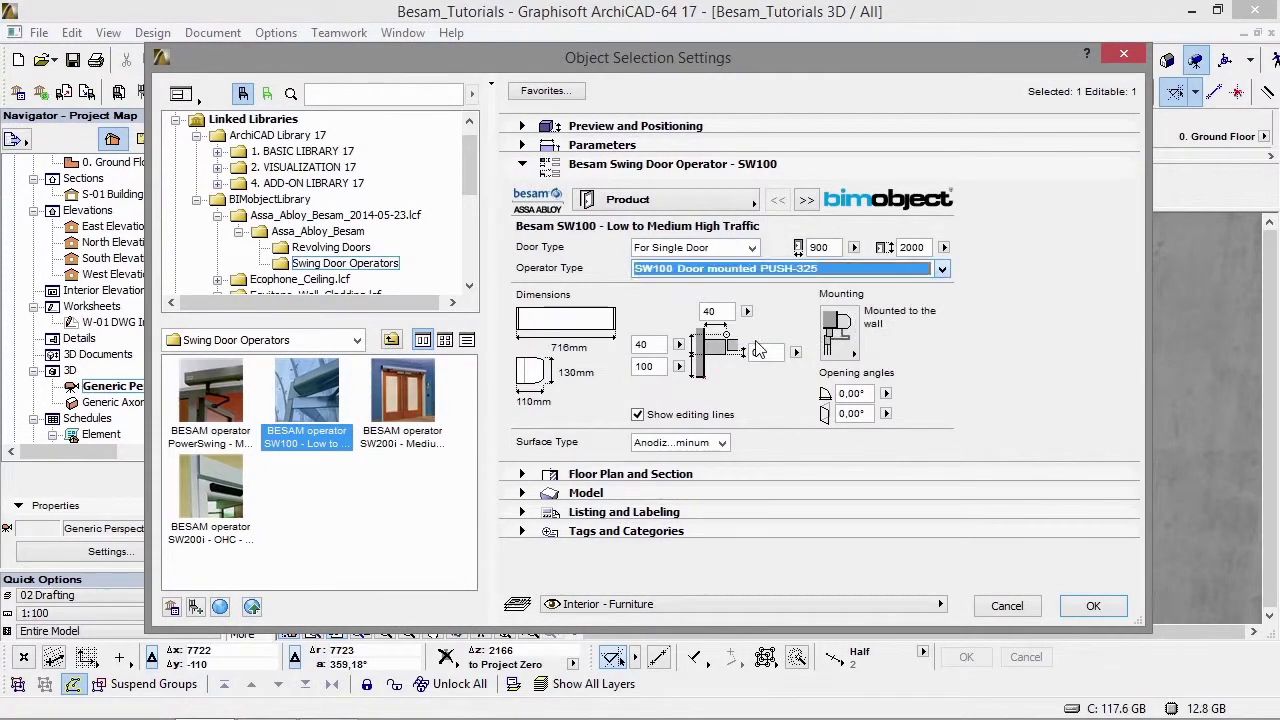
{"action": "left_click", "coordinate": [1093, 605]}
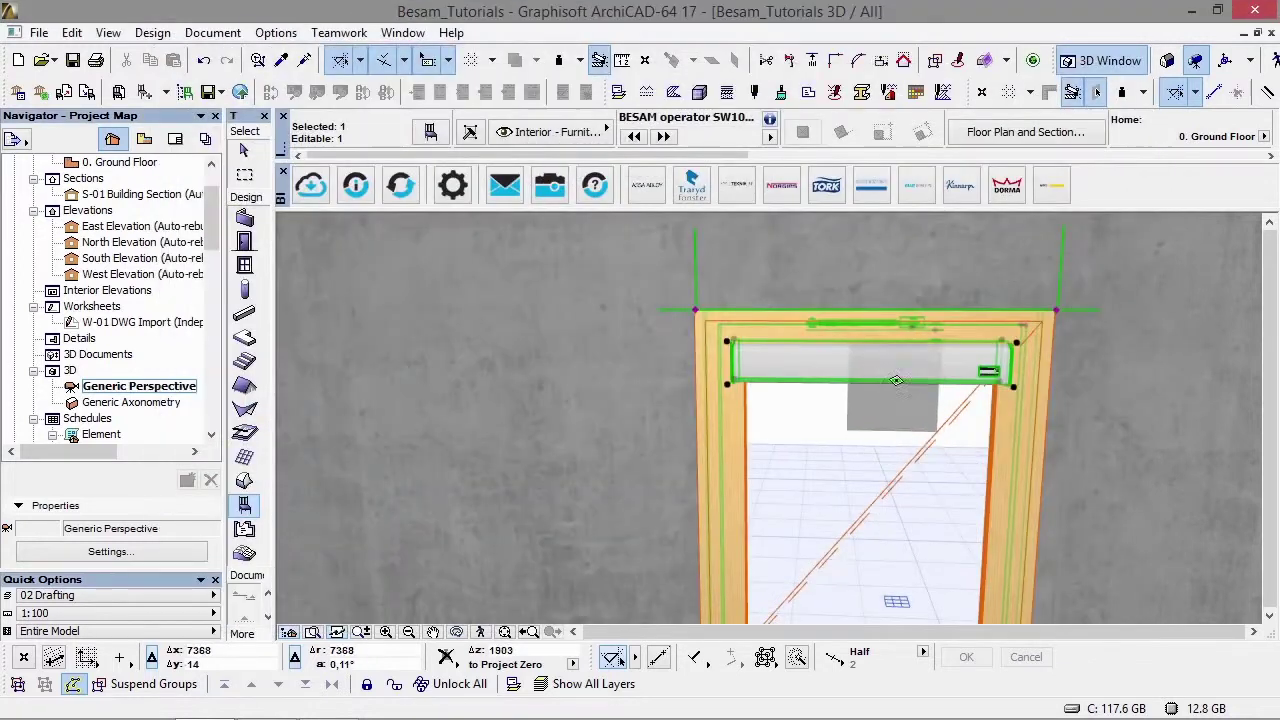
- Replace the operator with the medium-traffic SW200i model, using operator type SW200i - Door mounted and a Black cover end
{"action": "middle_click_drag", "start_coordinate": [1034, 414], "coordinate": [912, 438]}
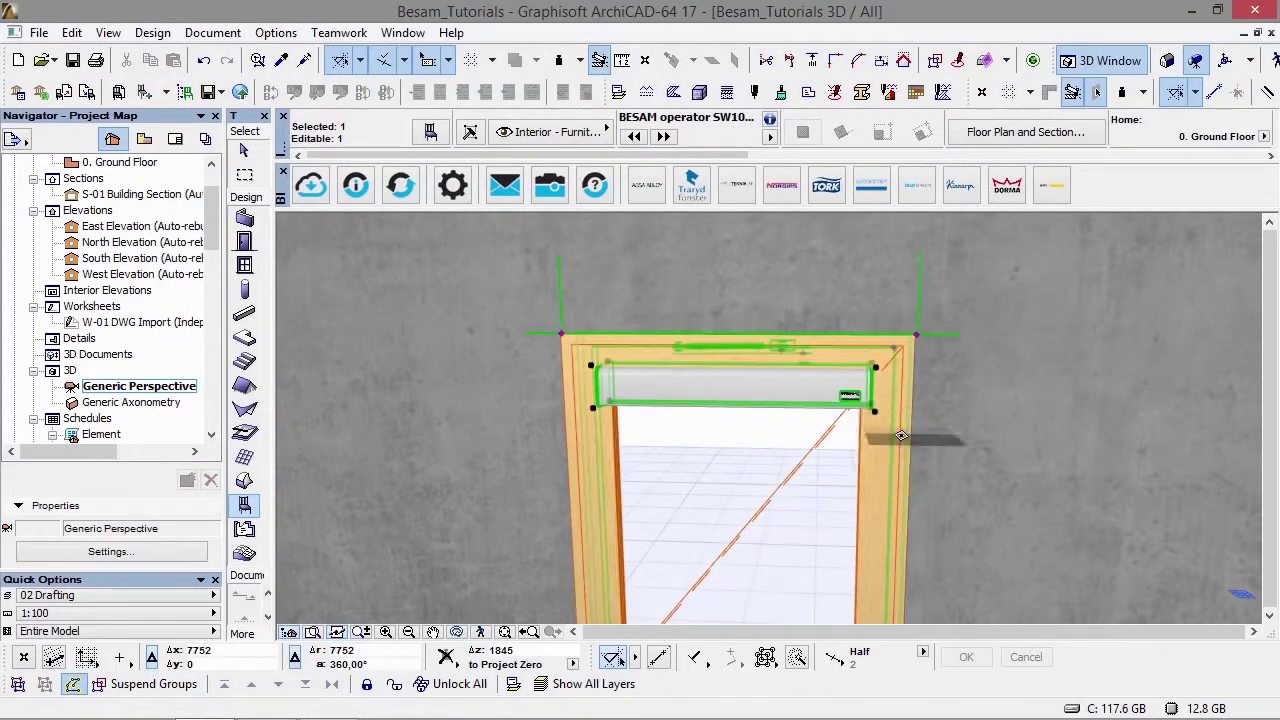
{"action": "middle_click_drag", "start_coordinate": [900, 436], "coordinate": [864, 395]}
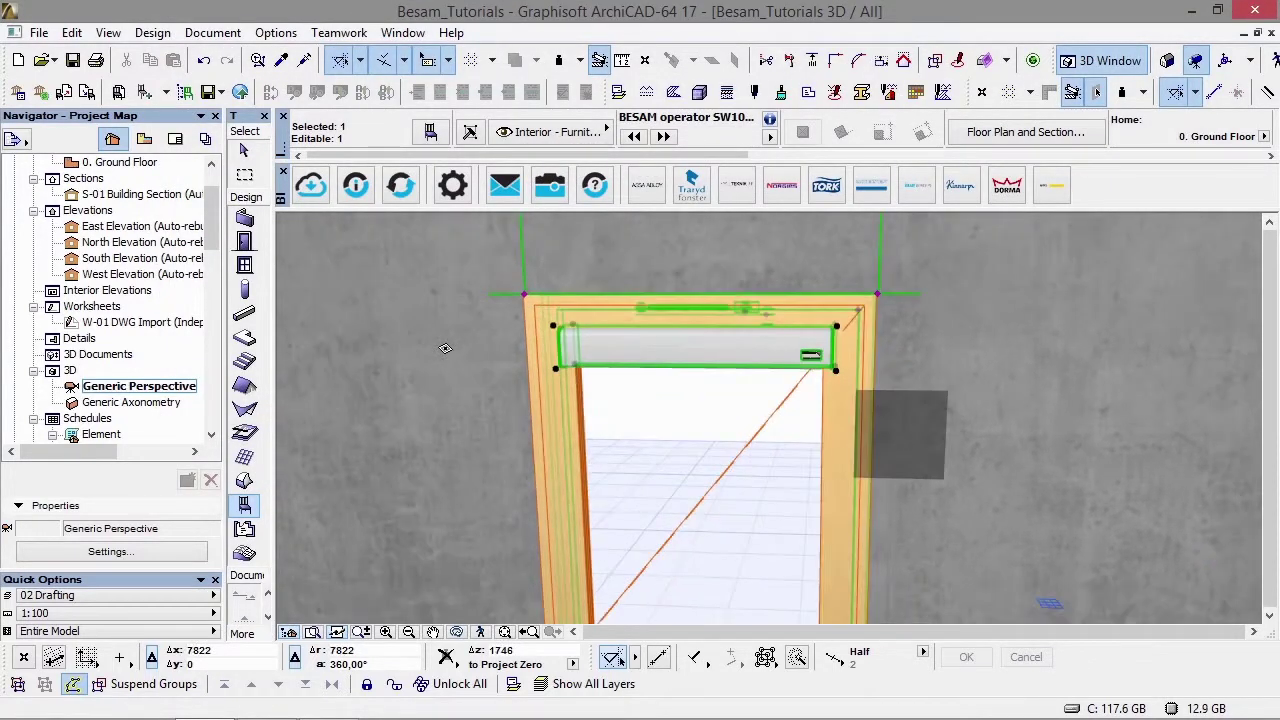
{"action": "middle_click", "coordinate": [1000, 435], "text": "shift"}
{"action": "middle_click_drag", "start_coordinate": [1001, 407], "coordinate": [976, 400], "text": "shift"}
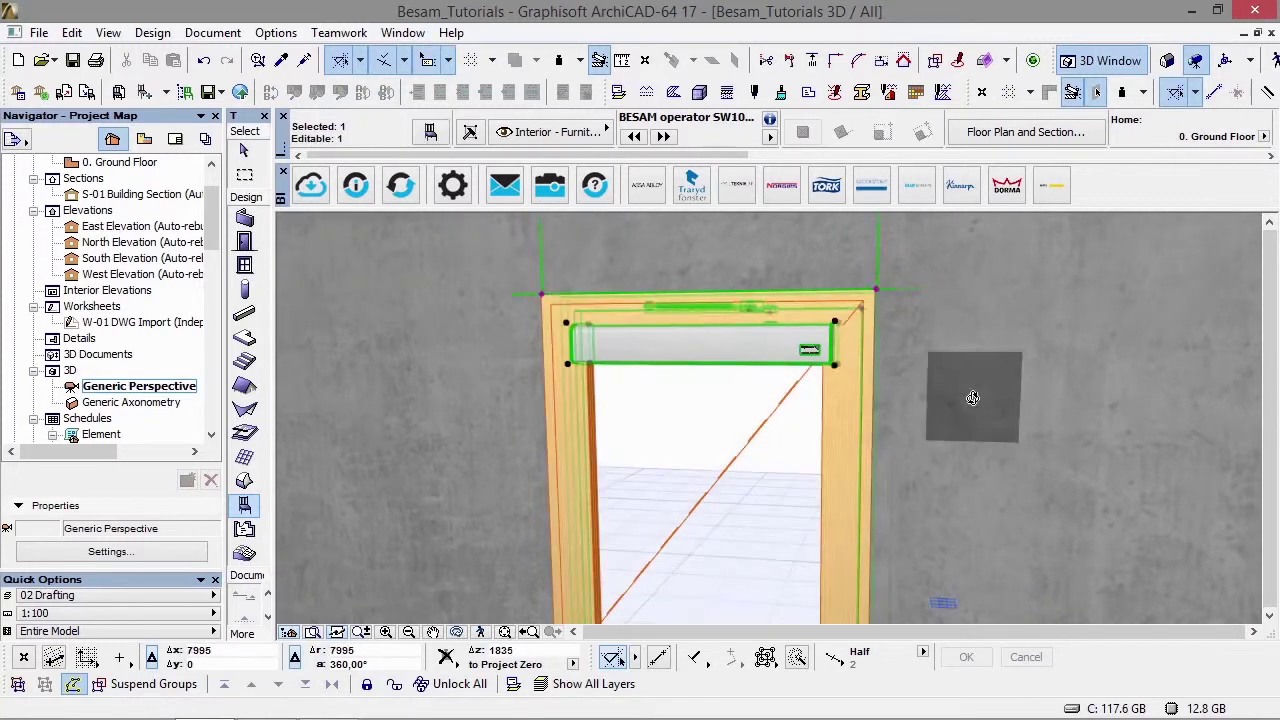
{"action": "key", "text": "ctrl+t"}
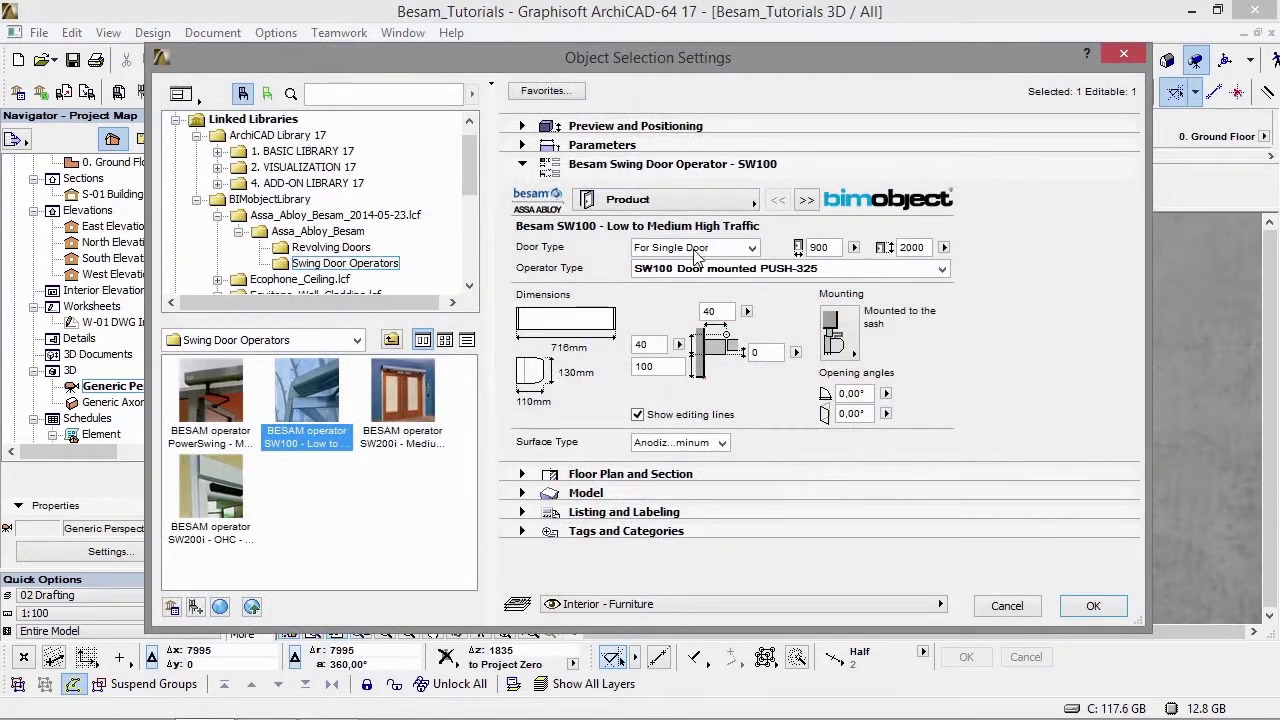
{"action": "left_click", "coordinate": [430, 412]}
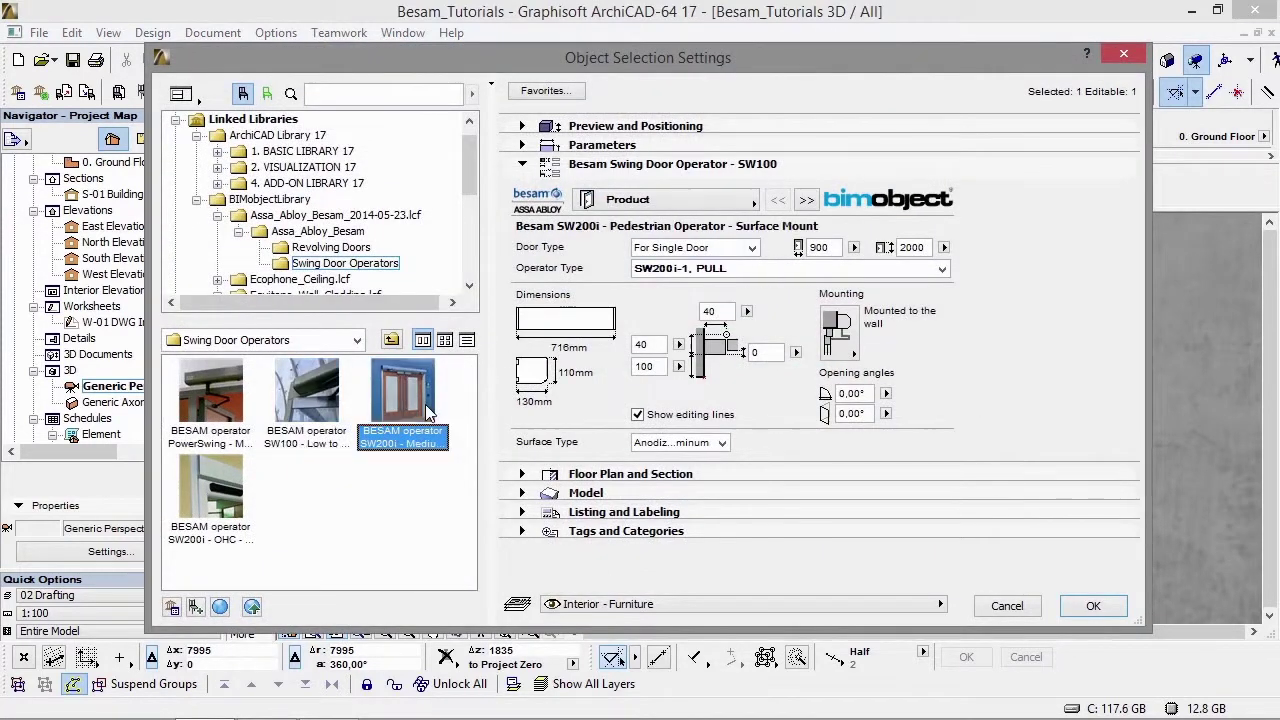
{"action": "left_click", "coordinate": [724, 269]}
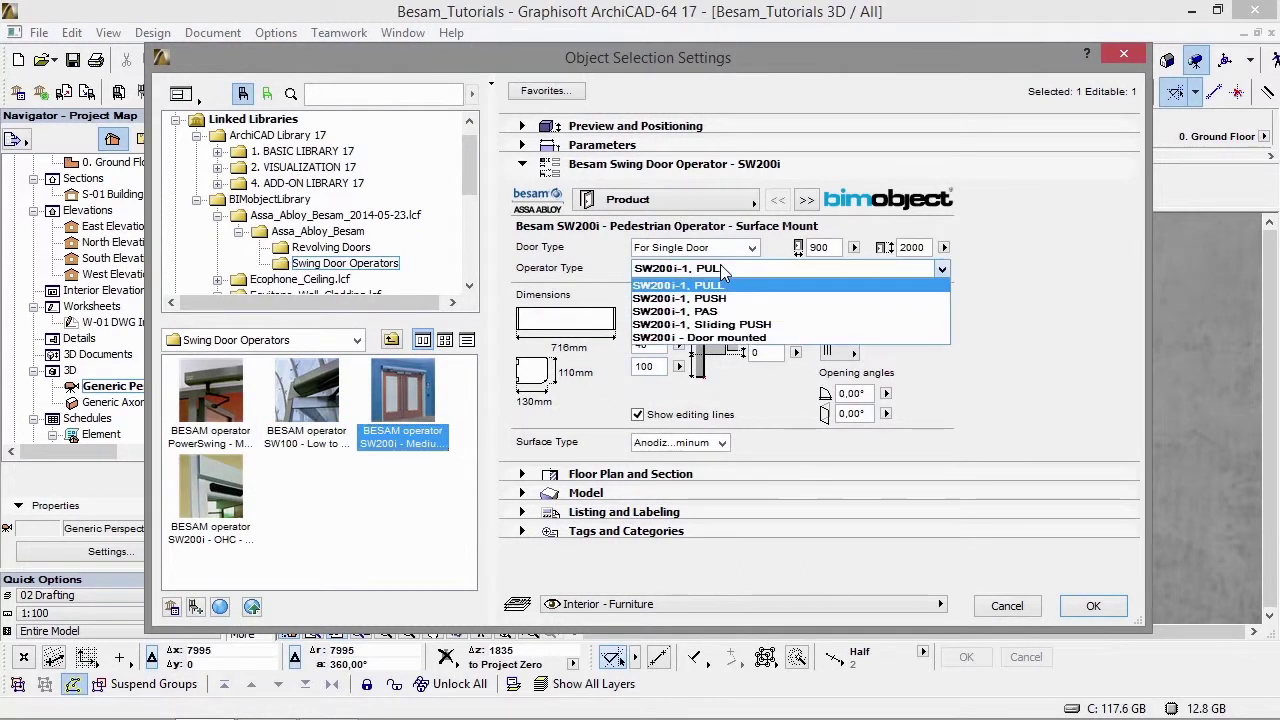
{"action": "left_click", "coordinate": [748, 337]}
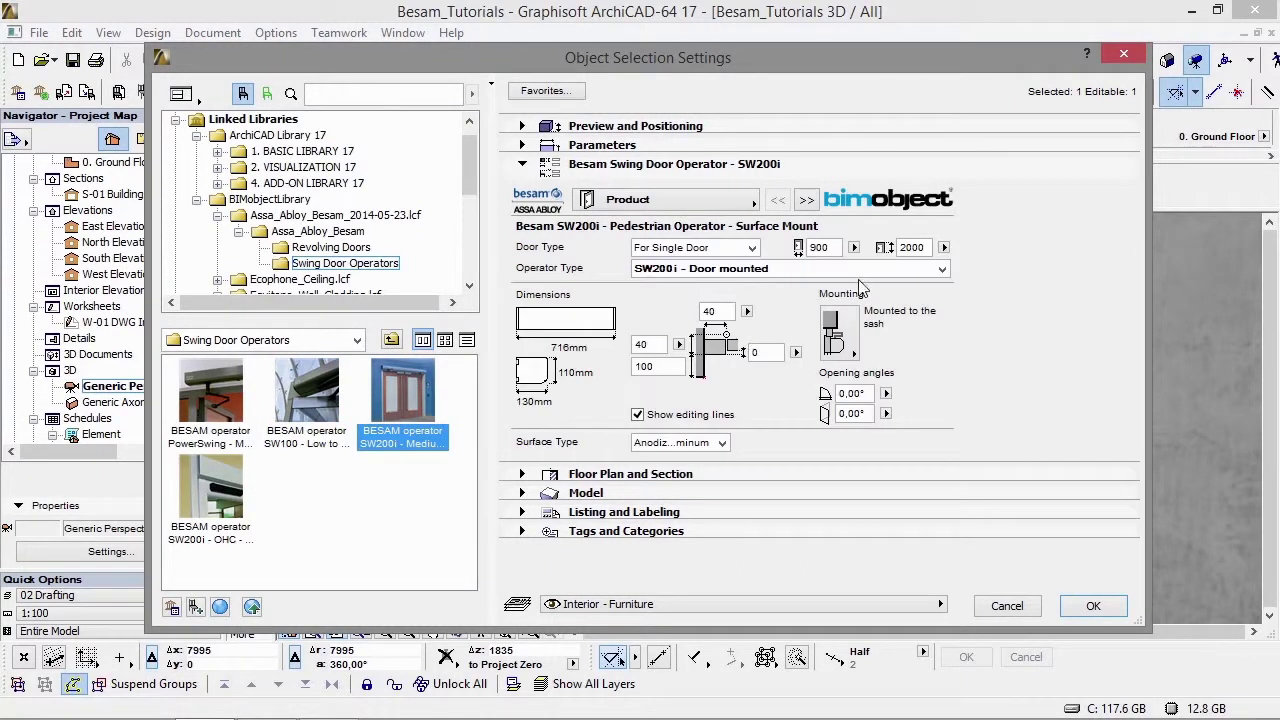
{"action": "left_click", "coordinate": [806, 203]}
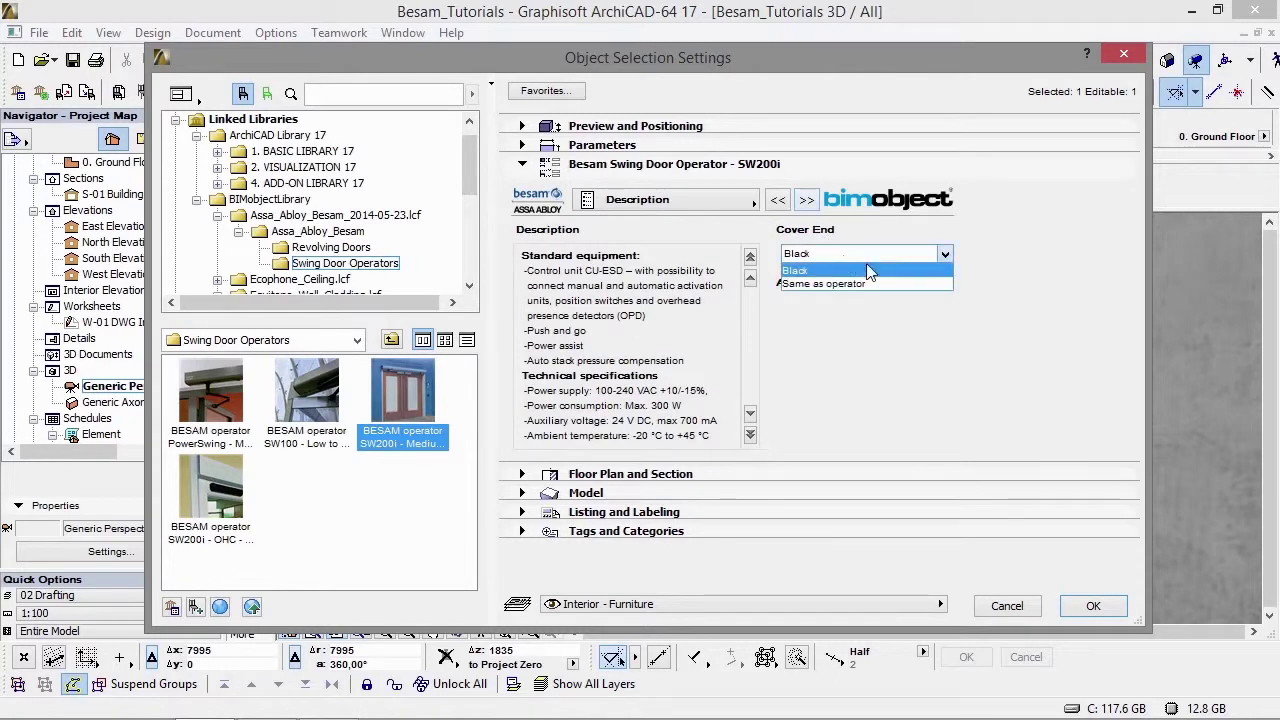
{"action": "left_click", "coordinate": [854, 270]}
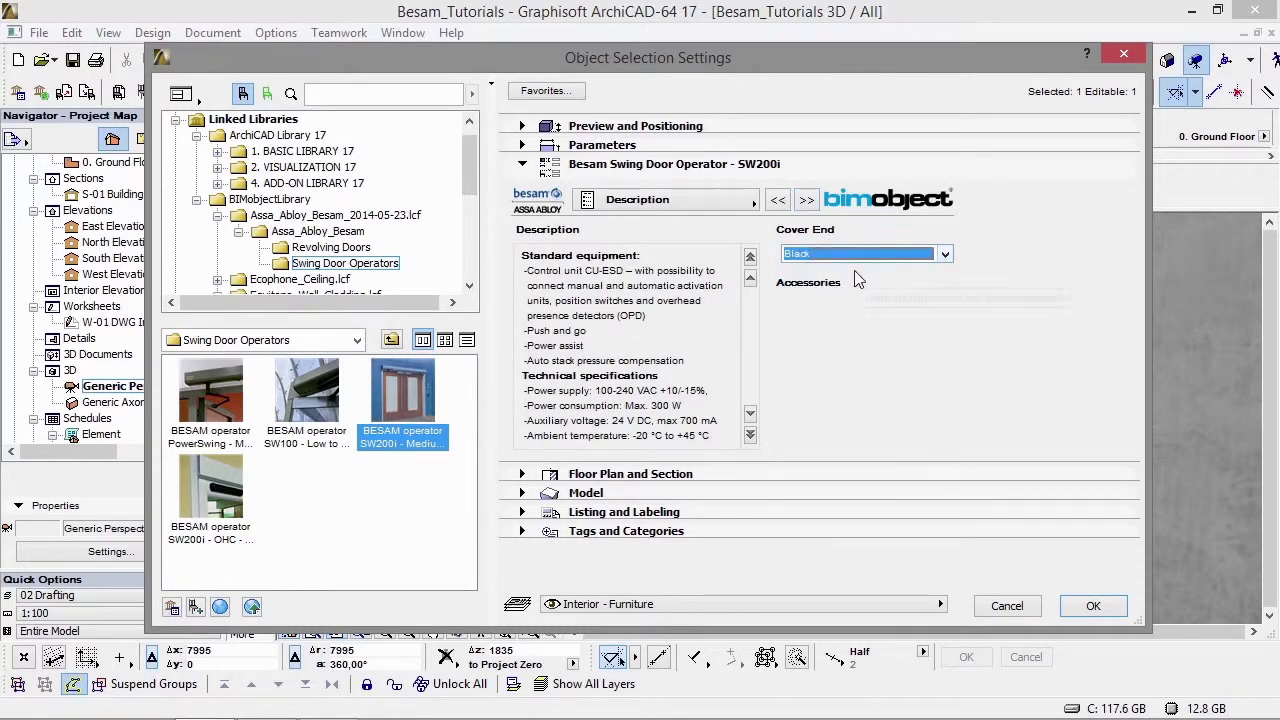
{"action": "left_click", "coordinate": [1094, 606]}
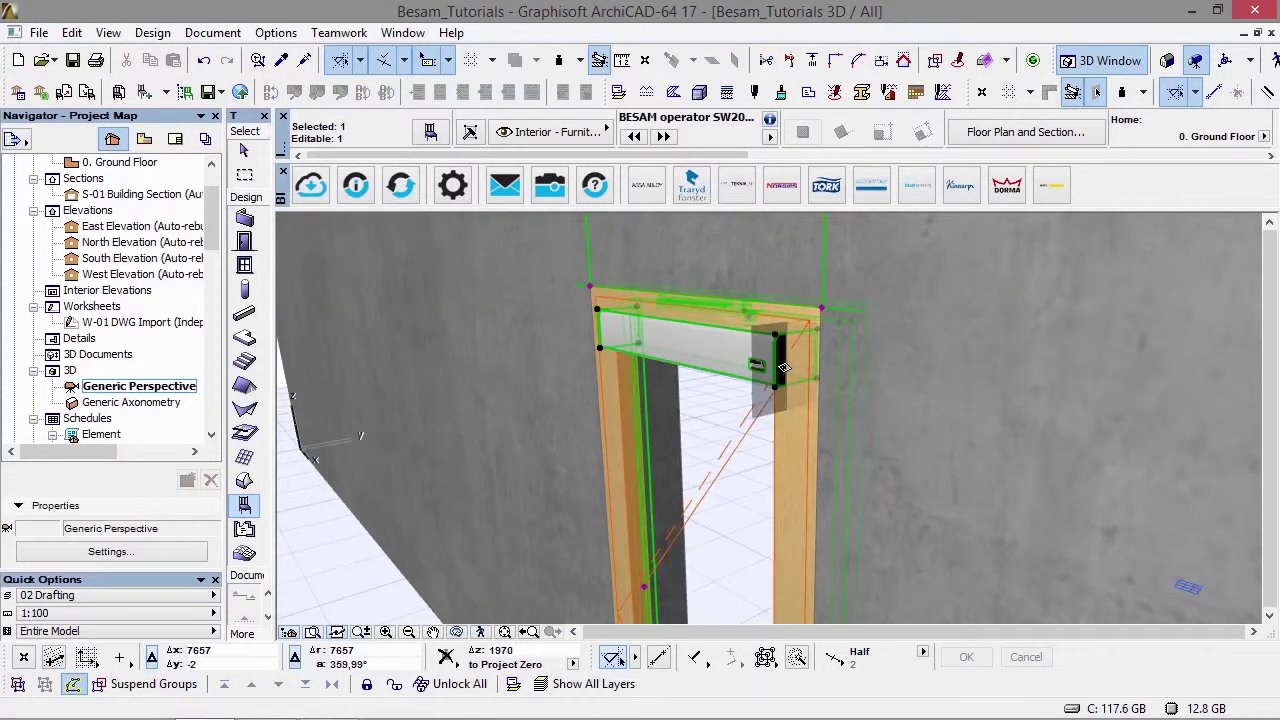
- Stretch the SW200i operator by 10 at the door's upper right corner, along the wall's depth
{"action": "scroll", "coordinate": [778, 367], "scroll_direction": "down", "scroll_amount": 1}
{"action": "scroll", "coordinate": [778, 367], "scroll_direction": "up", "scroll_amount": 3}
{"action": "scroll", "coordinate": [778, 367], "scroll_direction": "up", "scroll_amount": 2}
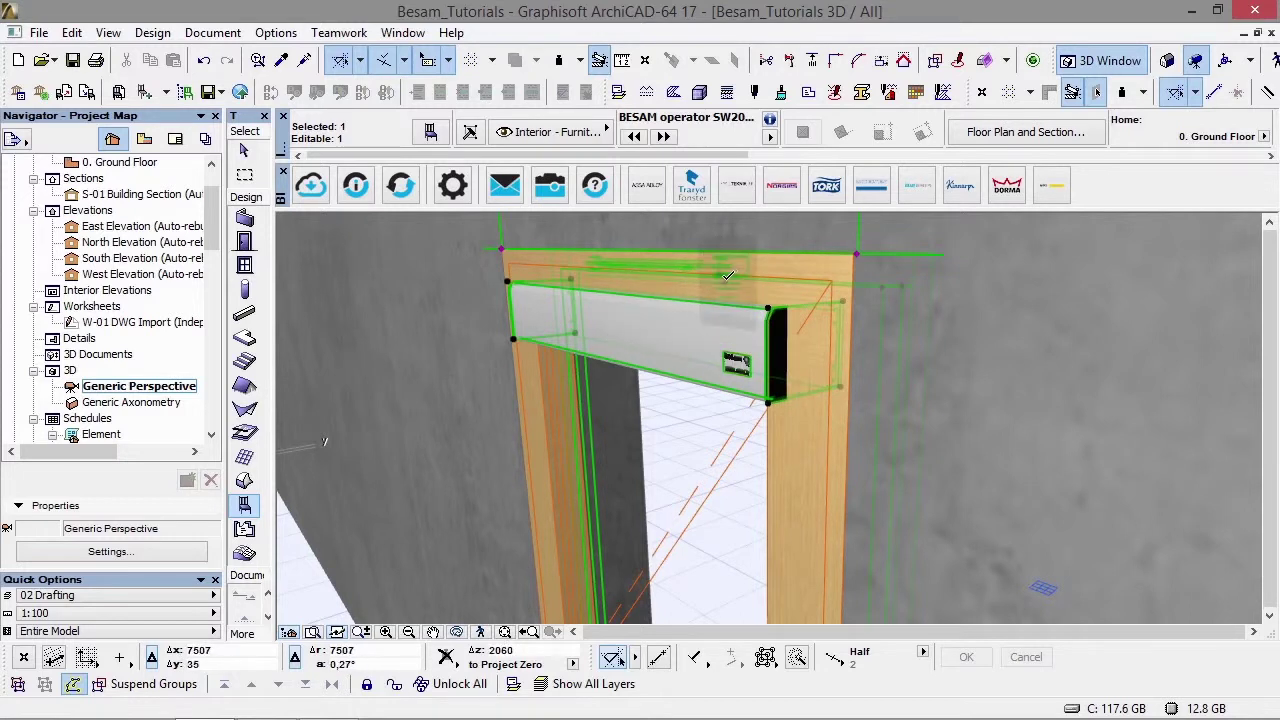
{"action": "left_click", "coordinate": [768, 401]}
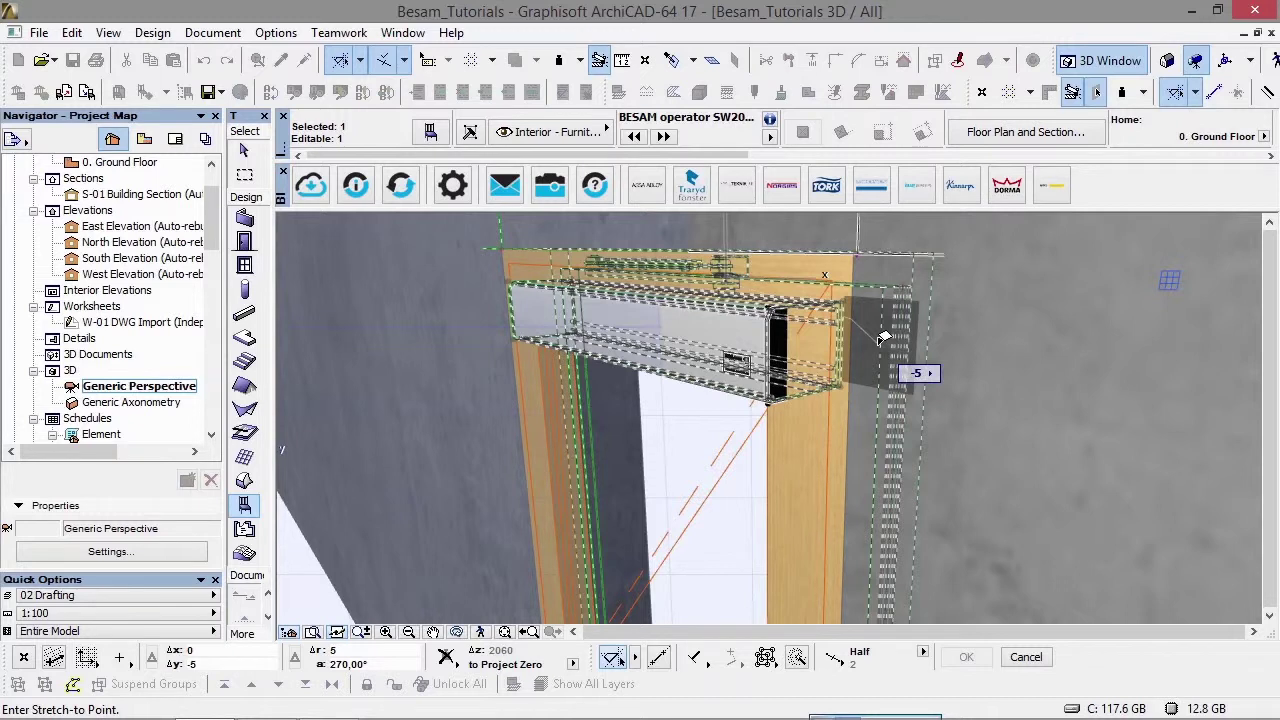
{"action": "type", "text": "10"}
{"action": "key", "text": "Return"}
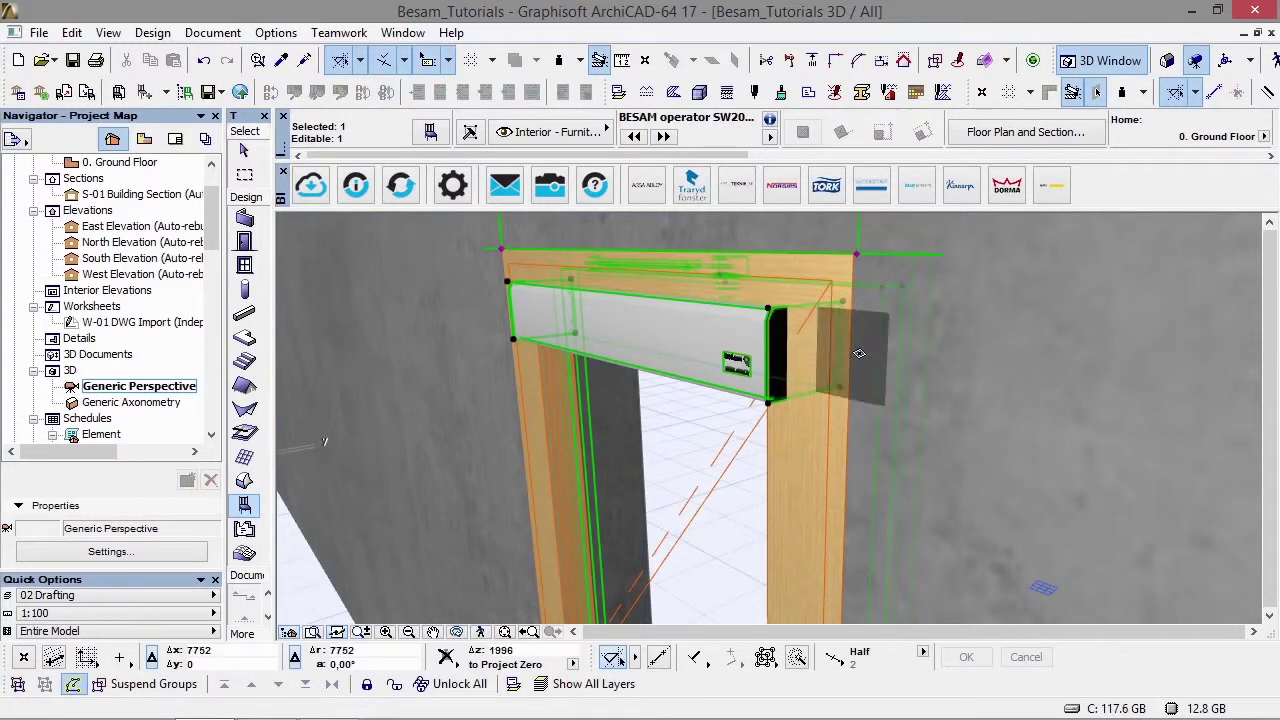
- Slightly adjust the operator's Door Width and Door Height at the frame's upper right corner, and return to the ground floor plan
{"action": "left_click", "coordinate": [856, 255]}
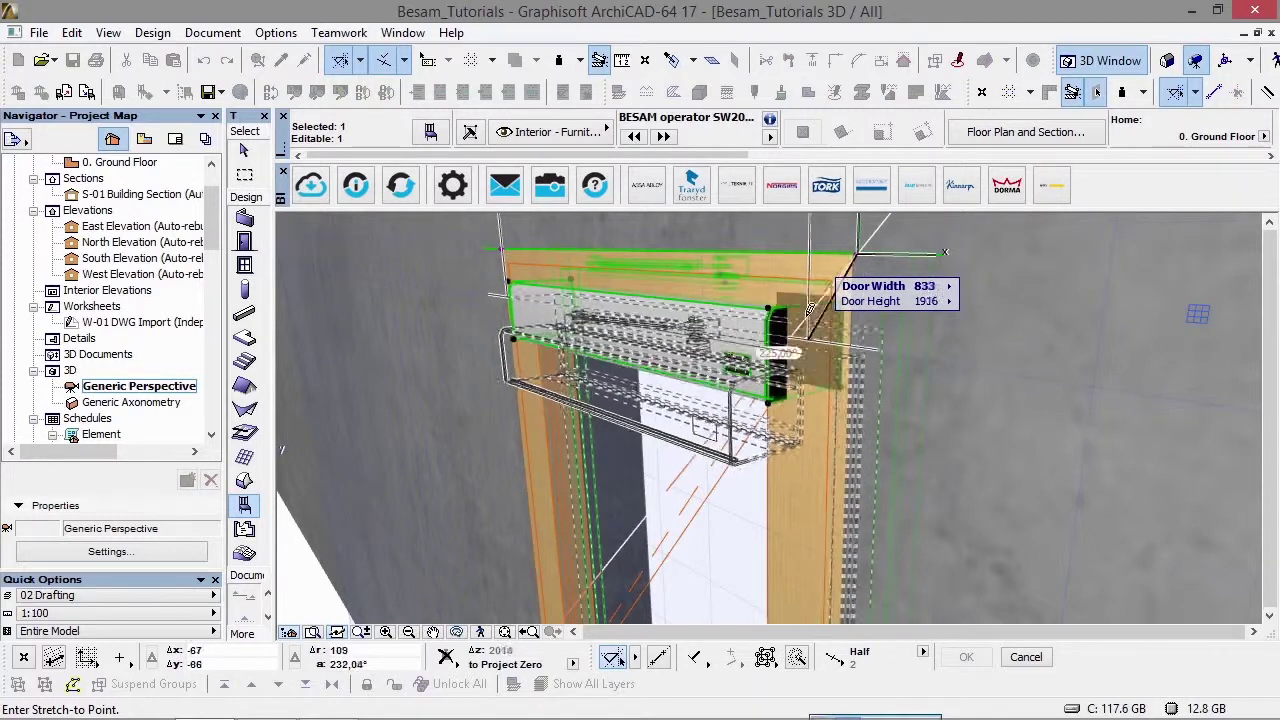
{"action": "left_click", "coordinate": [851, 251]}
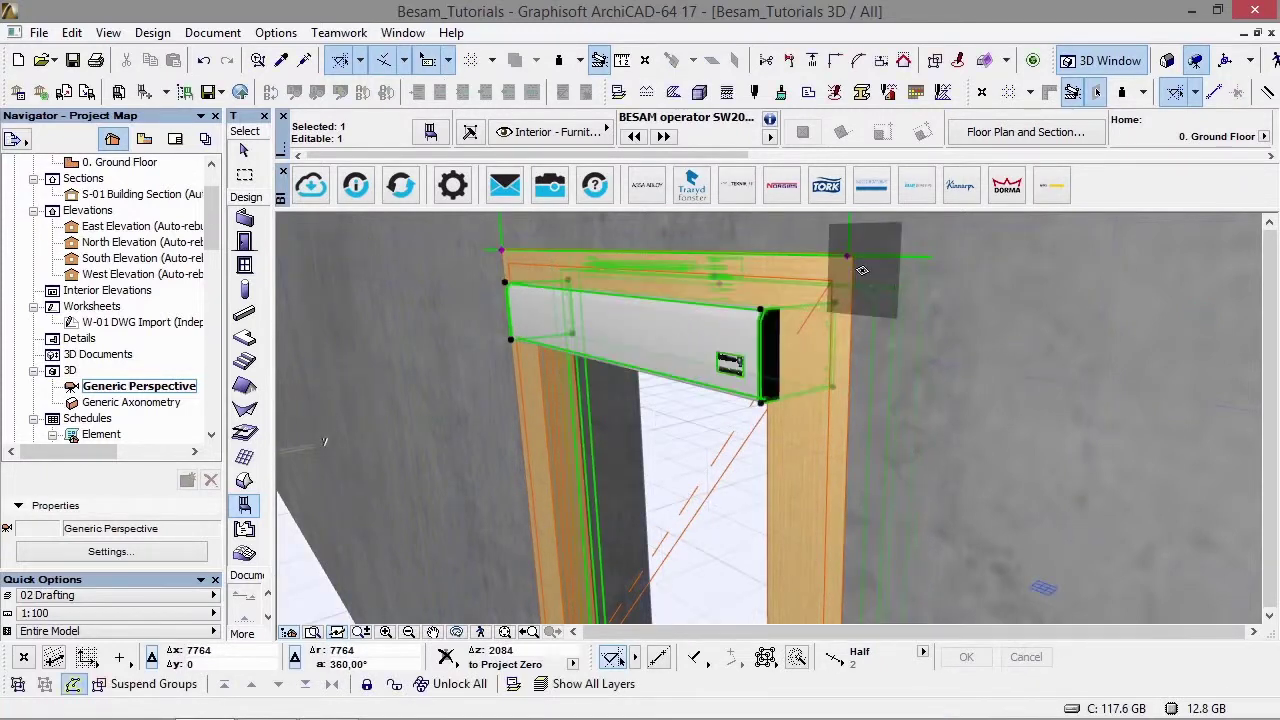
{"action": "key", "text": "F2"}
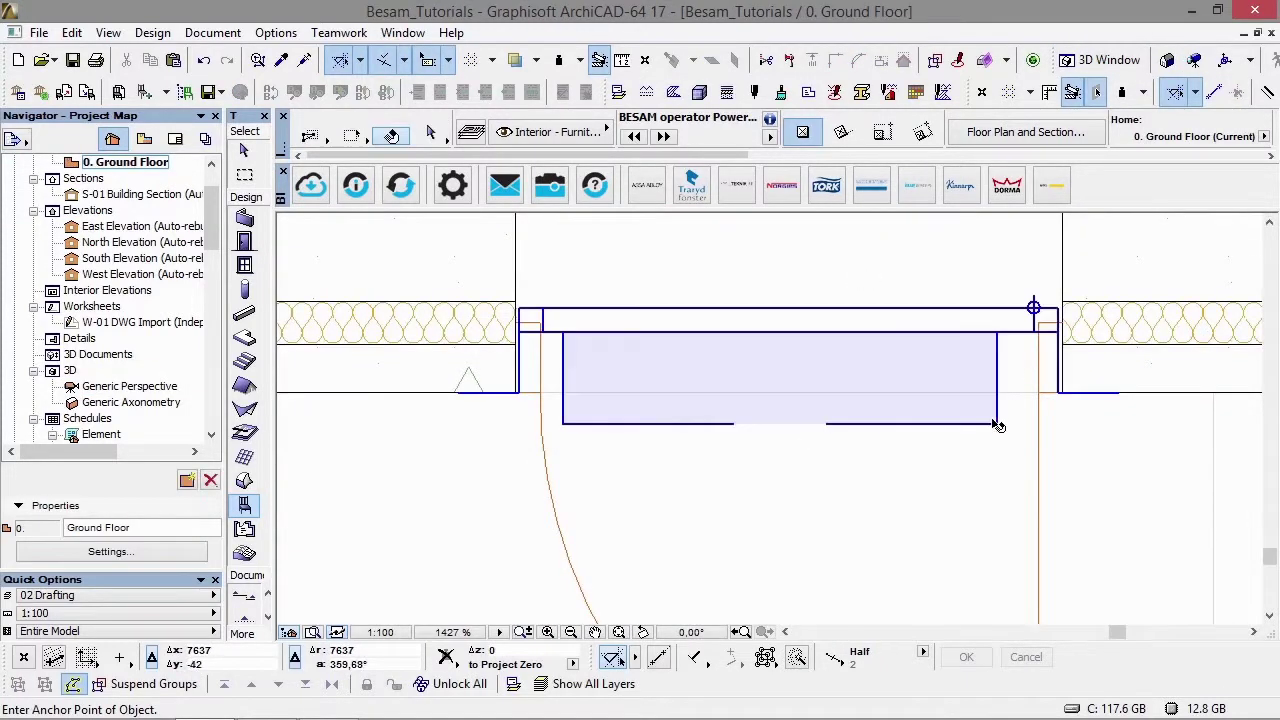
- Stretch the Sill Depth of the single door's SW200i operator so its frame line meets the wall face on the swing side
{"action": "left_click", "coordinate": [998, 424]}
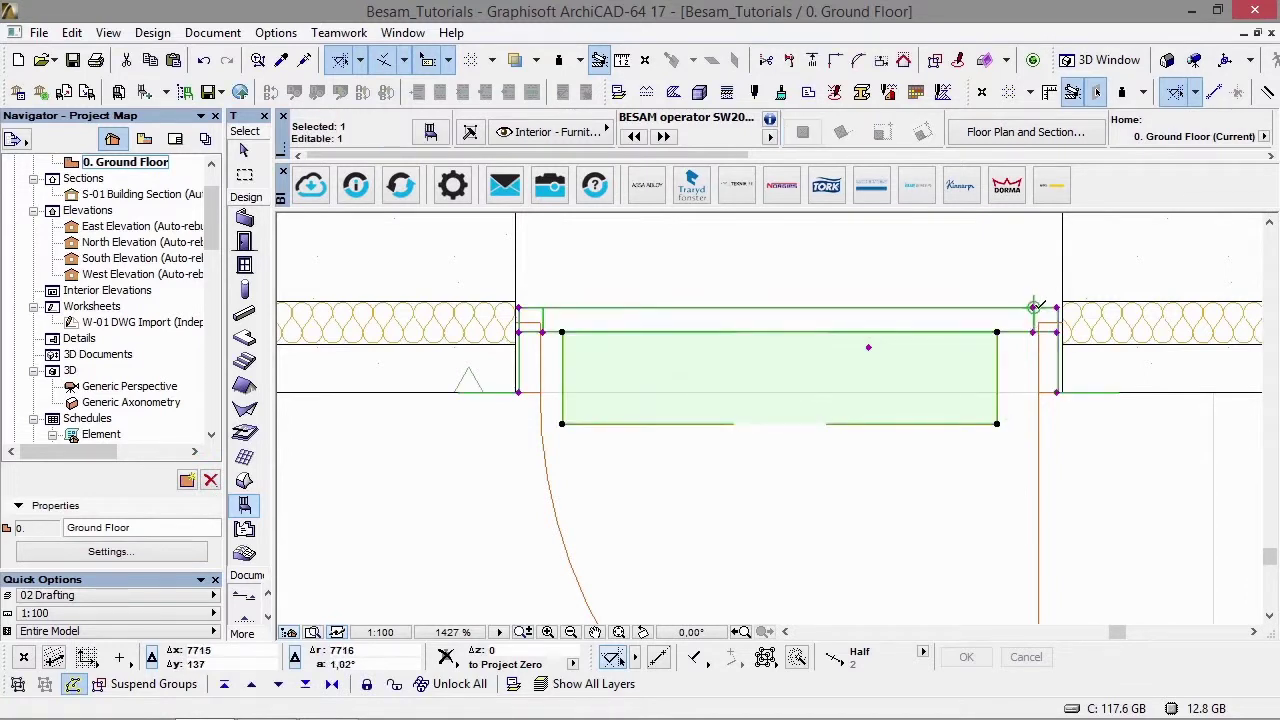
{"action": "left_click", "coordinate": [1034, 307]}
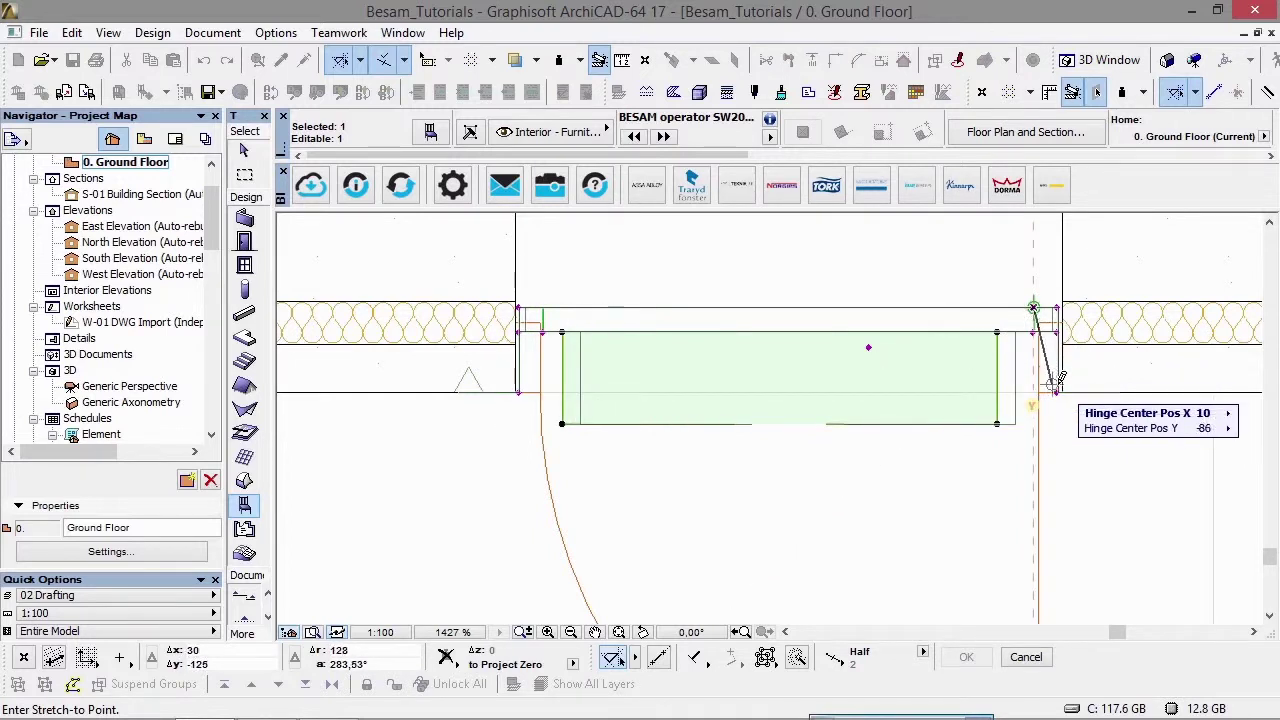
{"action": "key", "text": "Escape"}
{"action": "left_click", "coordinate": [1058, 332]}
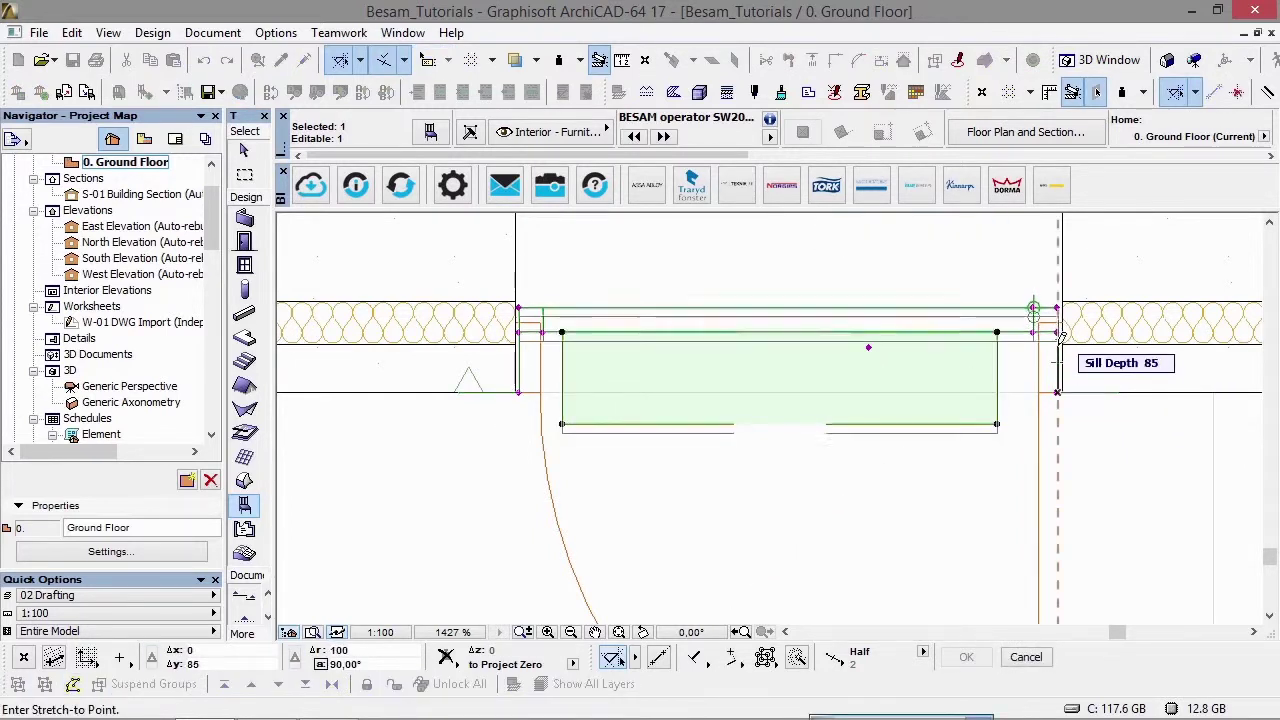
{"action": "left_click", "coordinate": [1063, 383]}
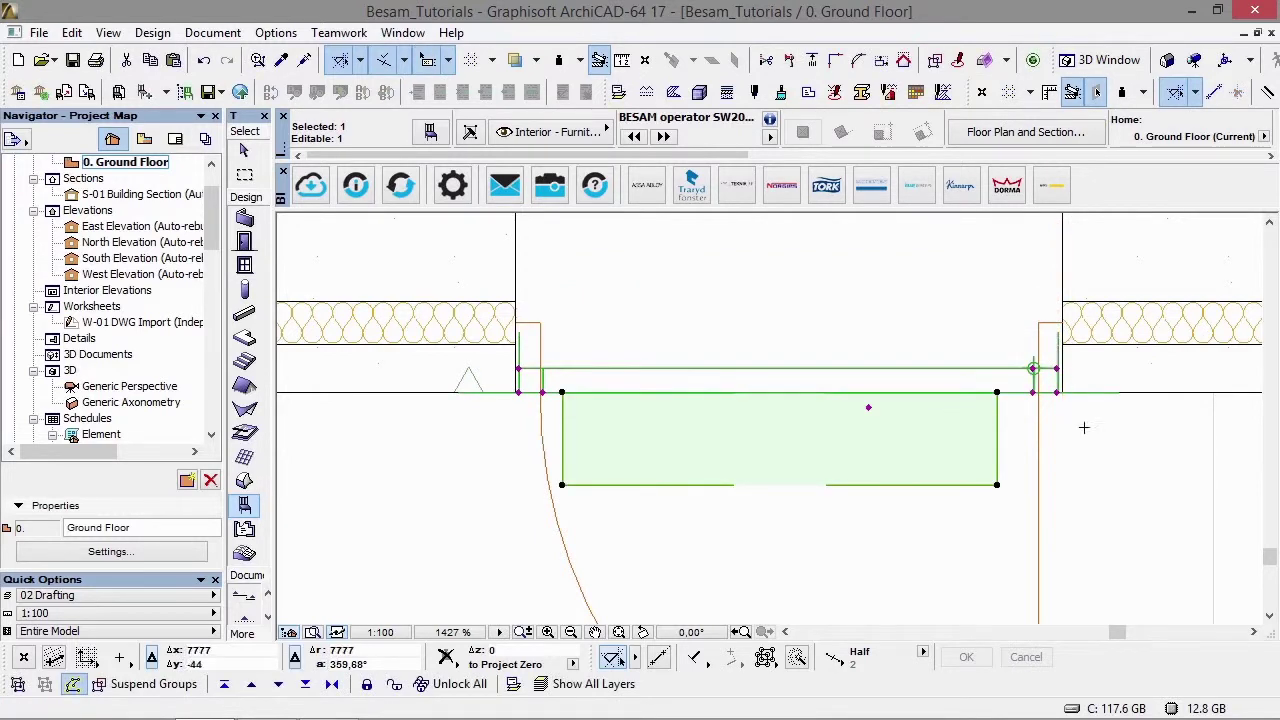
{"action": "left_click", "coordinate": [518, 368]}
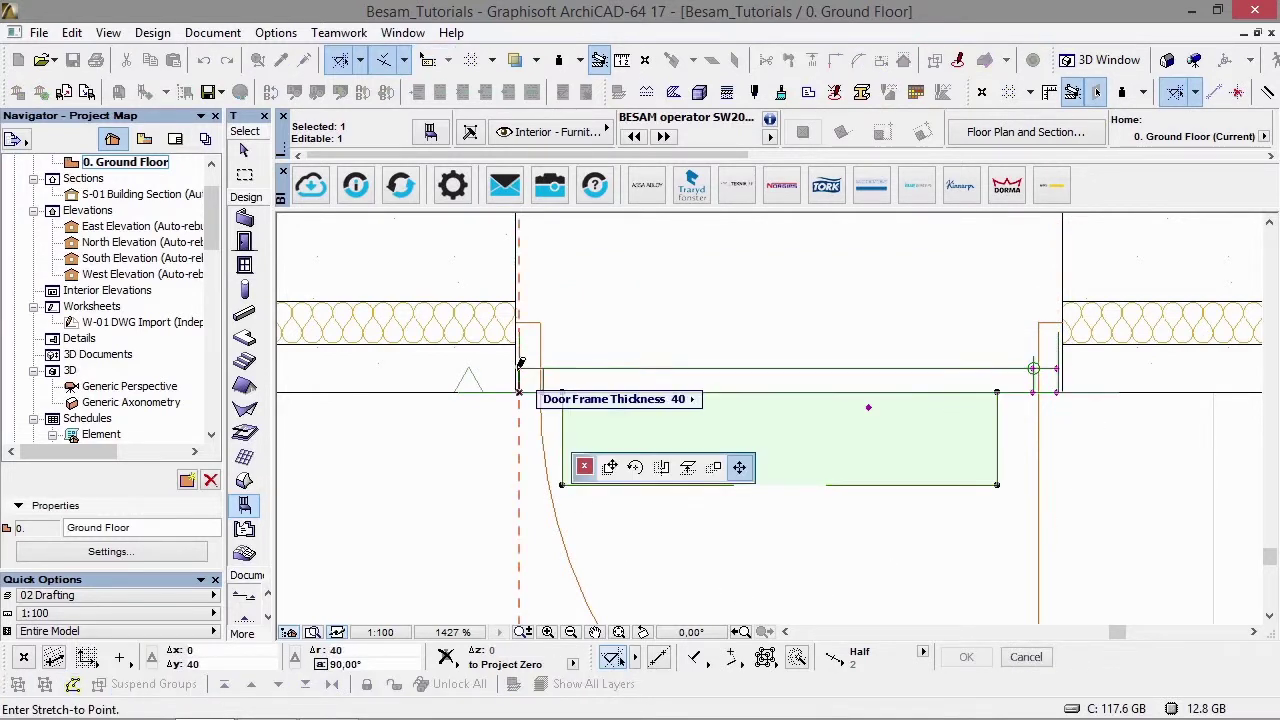
{"action": "left_click", "coordinate": [520, 367]}
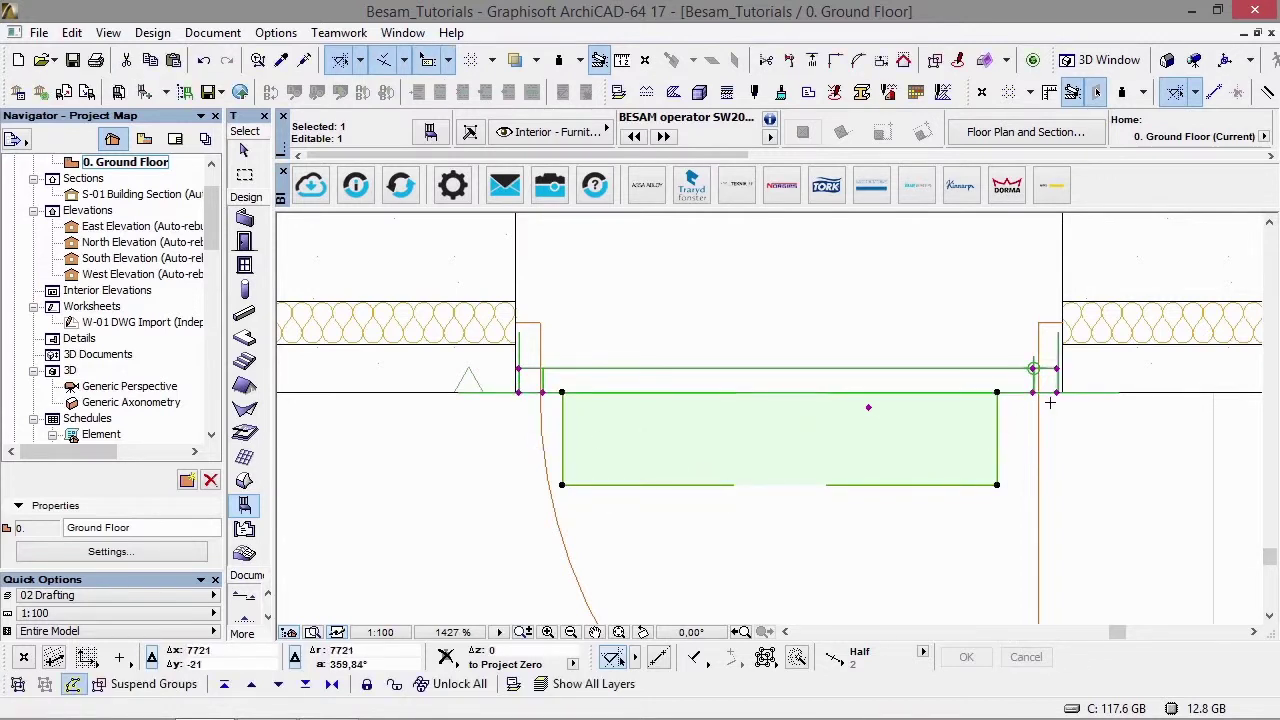
- Examine the SW200i operator's fit on the single door's frame in the 3D view, from the front and the side
{"action": "key", "text": "F3"}
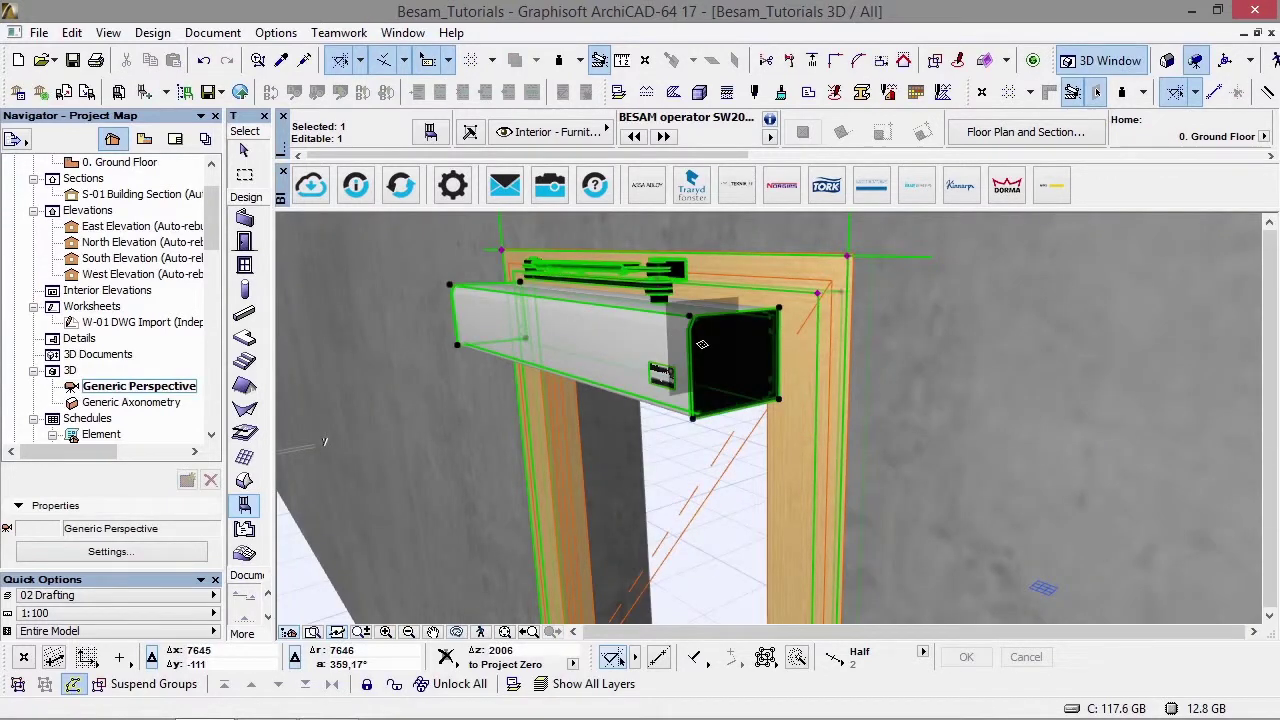
{"action": "key", "text": "Escape"}
{"action": "middle_click_drag", "start_coordinate": [592, 332], "coordinate": [591, 314], "text": "shift"}
{"action": "scroll", "coordinate": [590, 314], "scroll_direction": "up", "scroll_amount": 5}
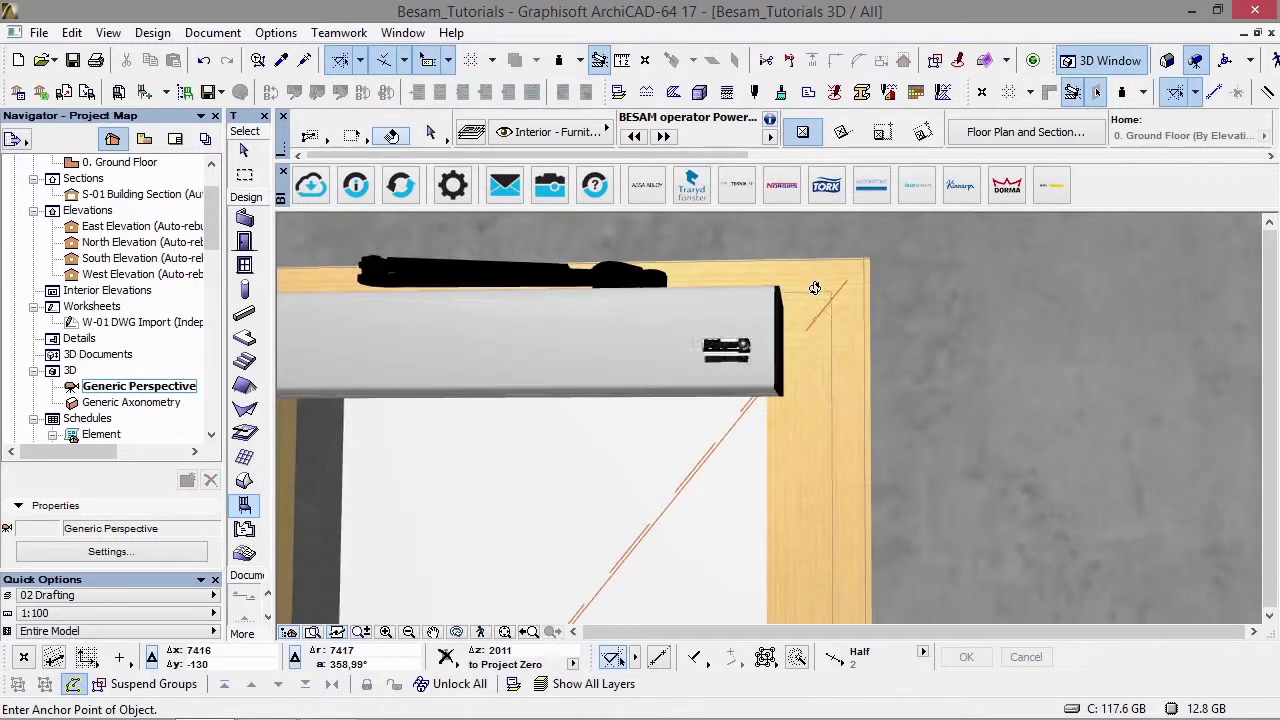
{"action": "scroll", "coordinate": [709, 365], "scroll_direction": "up", "scroll_amount": 1}
{"action": "middle_click_drag", "start_coordinate": [811, 389], "coordinate": [681, 394], "text": "shift"}
{"action": "scroll", "coordinate": [680, 393], "scroll_direction": "down", "scroll_amount": 10}
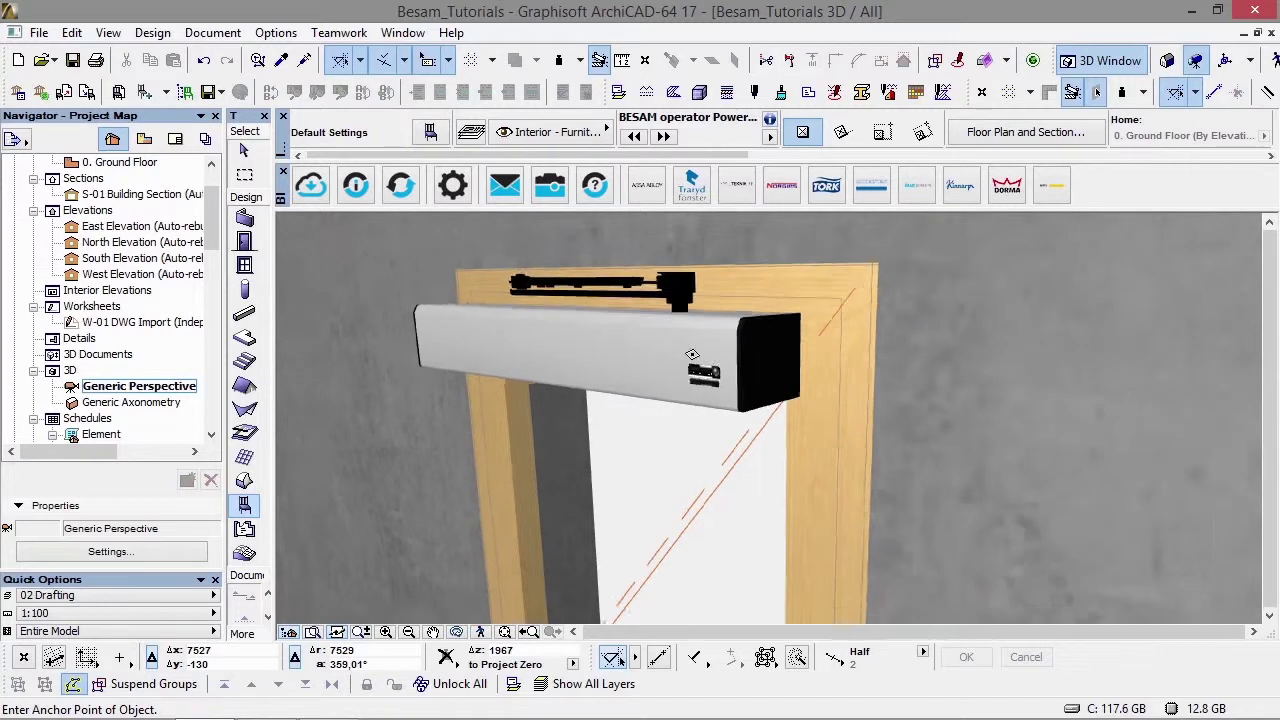
{"action": "scroll", "coordinate": [738, 333], "scroll_direction": "up", "scroll_amount": 2}
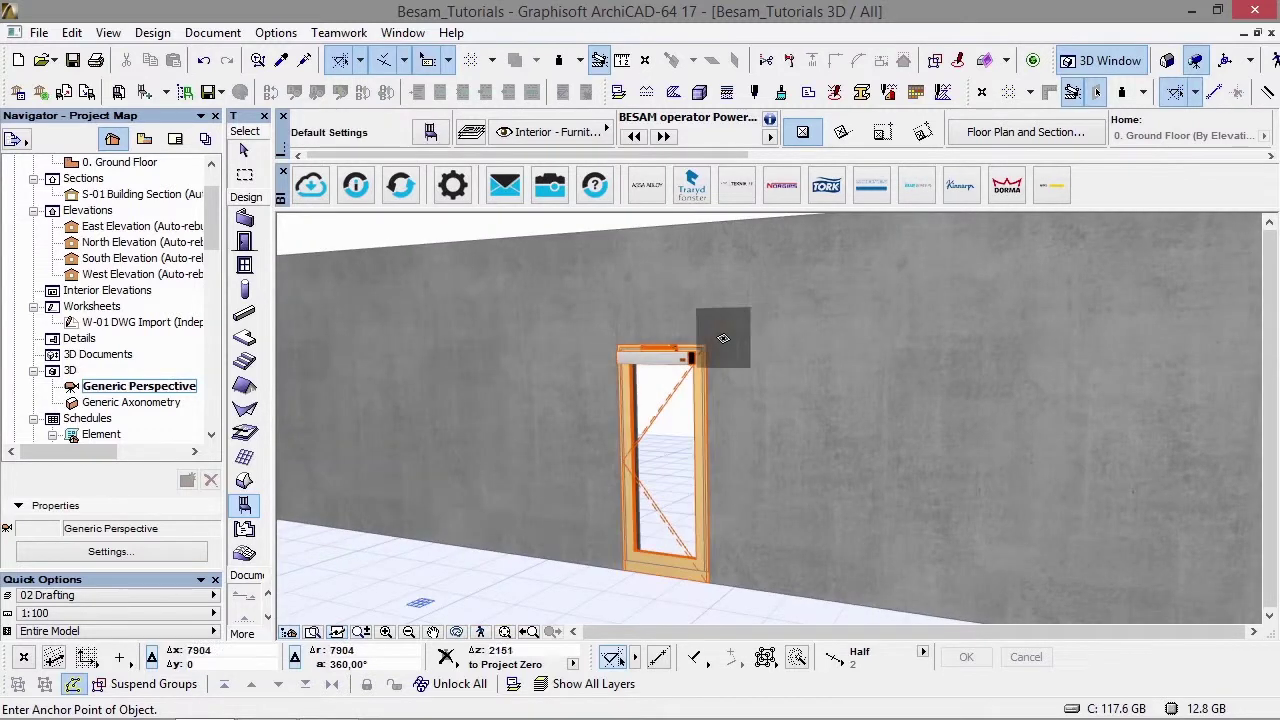
- Place a Double Door 17, 1800 wide and 2100 high, in the ground floor wall beside the single door, opening toward the same side
{"action": "key", "text": "F2"}
{"action": "key", "text": "Escape"}
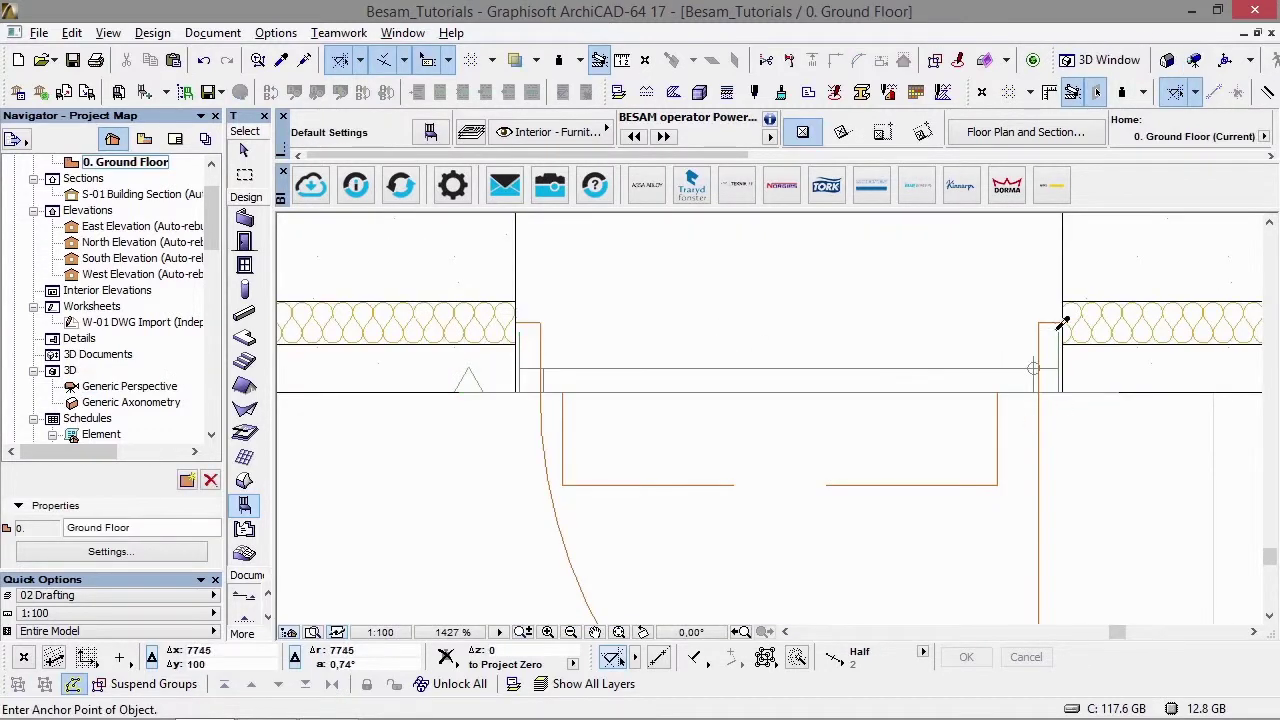
{"action": "left_click", "coordinate": [1063, 322], "text": "alt"}
{"action": "left_click", "coordinate": [432, 135]}
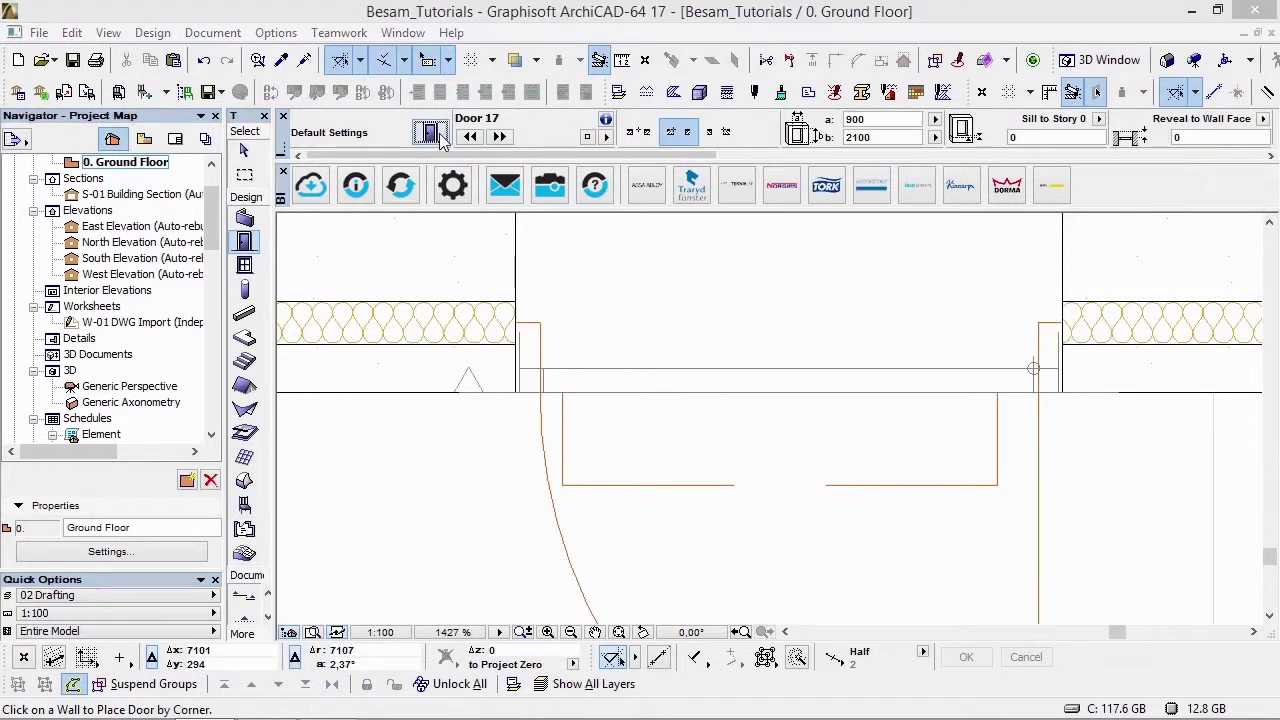
{"action": "left_click", "coordinate": [471, 483]}
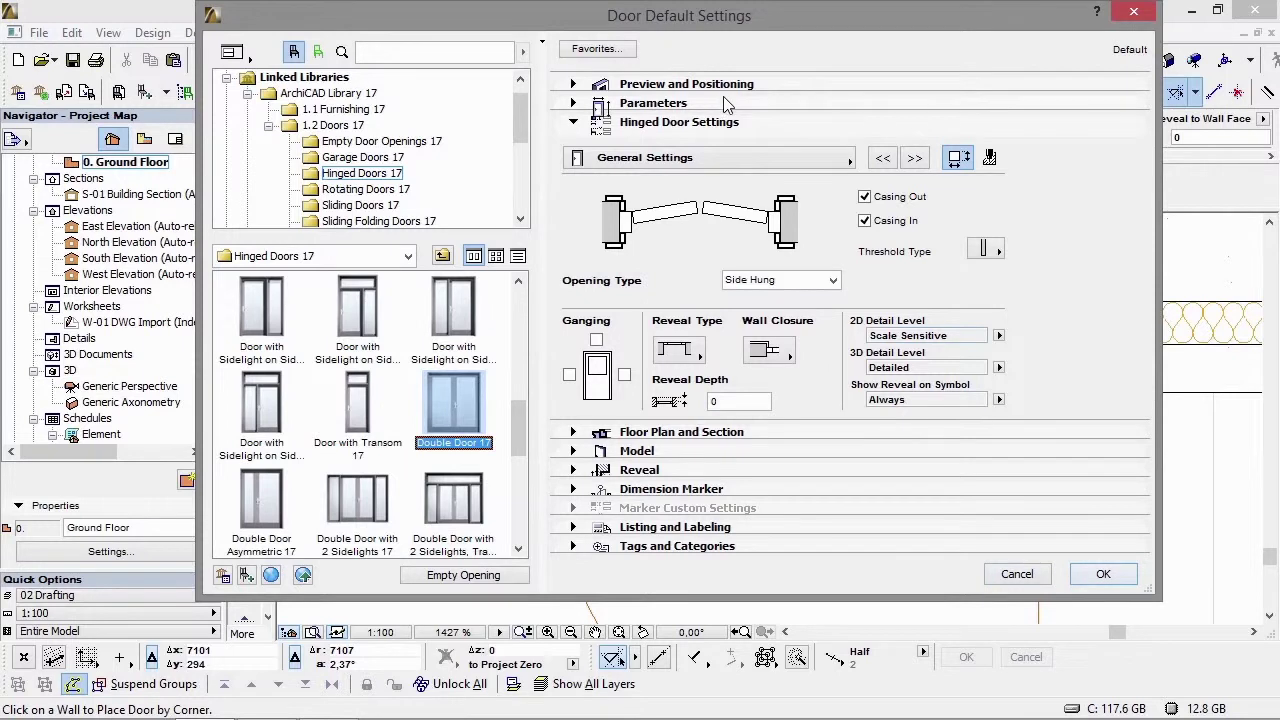
{"action": "left_click", "coordinate": [696, 86]}
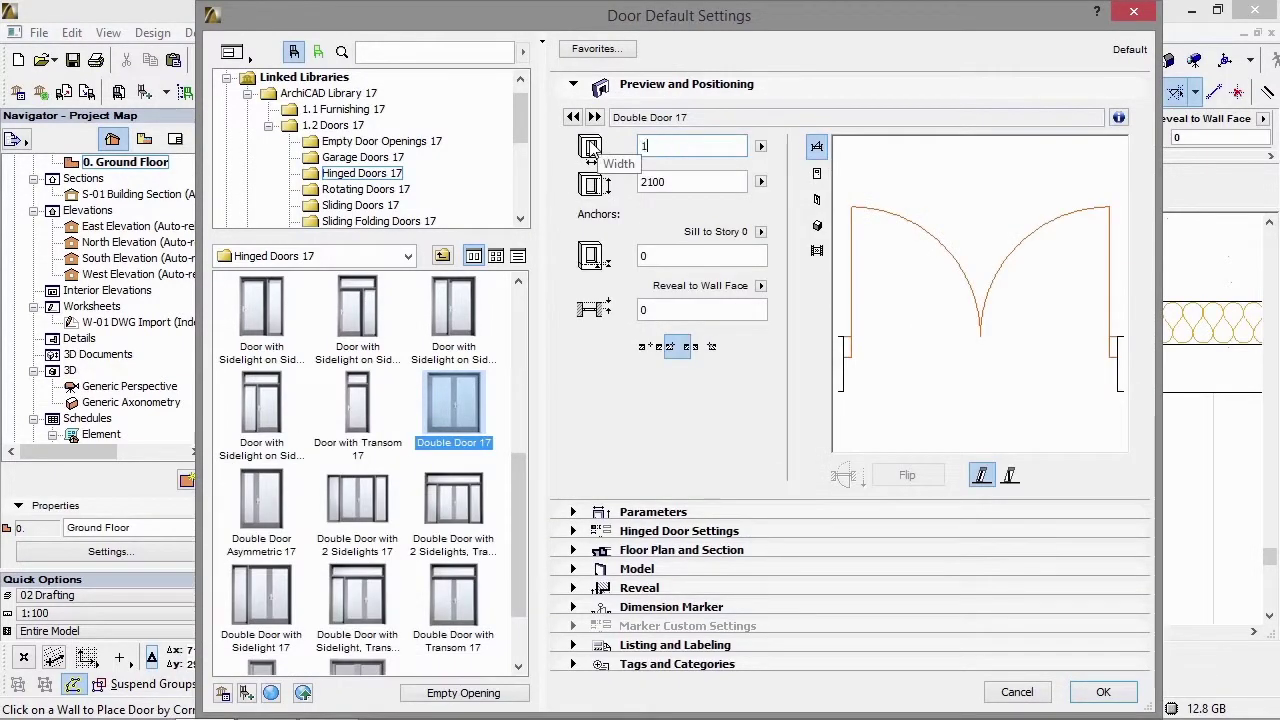
{"action": "key", "text": "Return"}
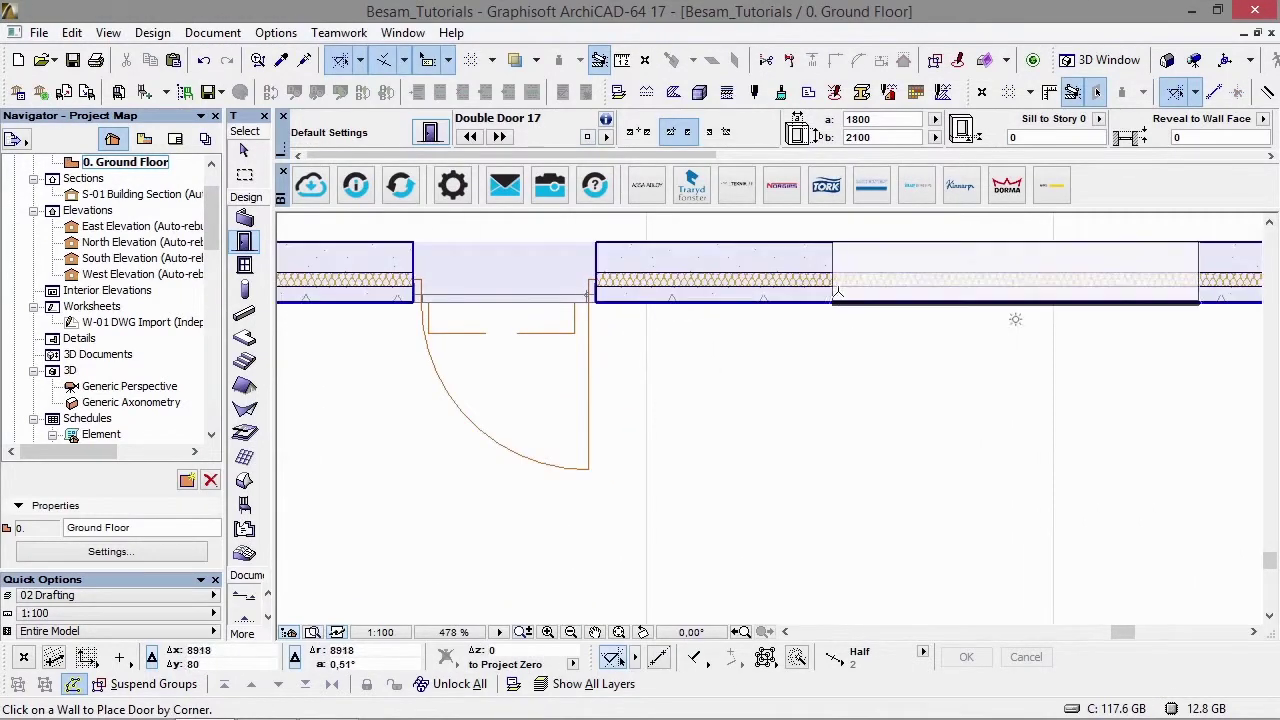
{"action": "left_click", "coordinate": [768, 298]}
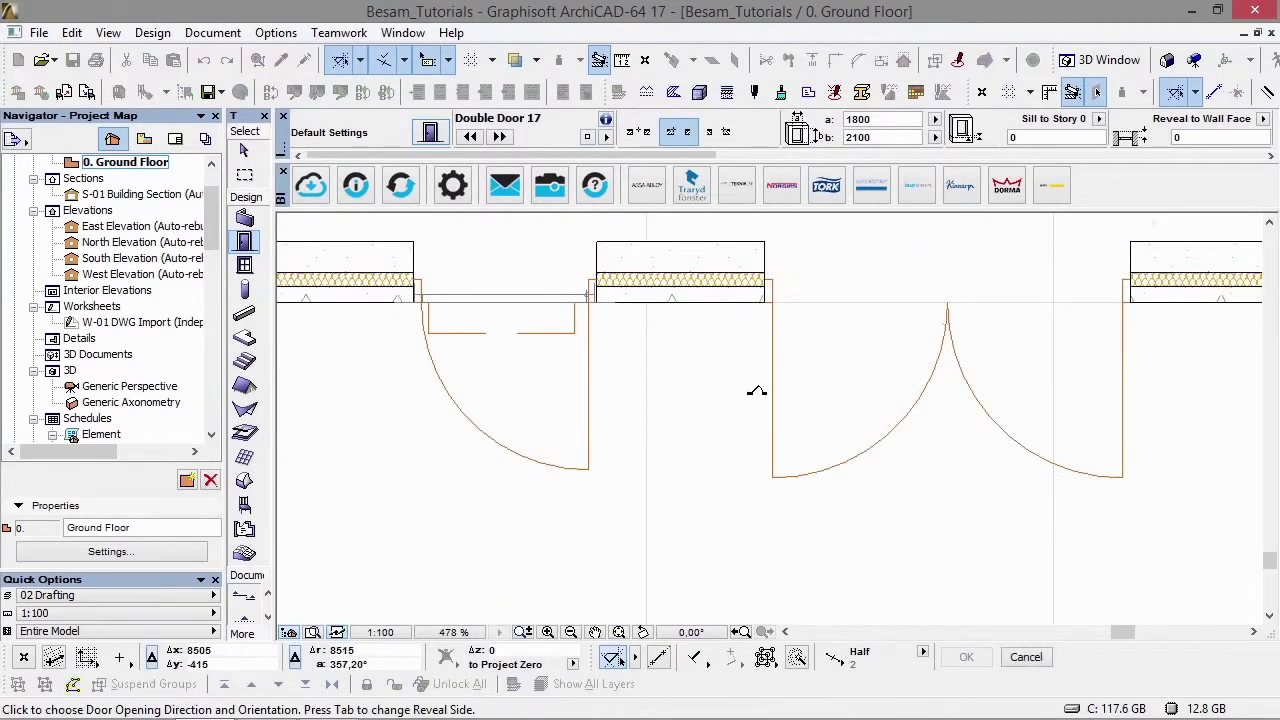
{"action": "left_click", "coordinate": [757, 389]}
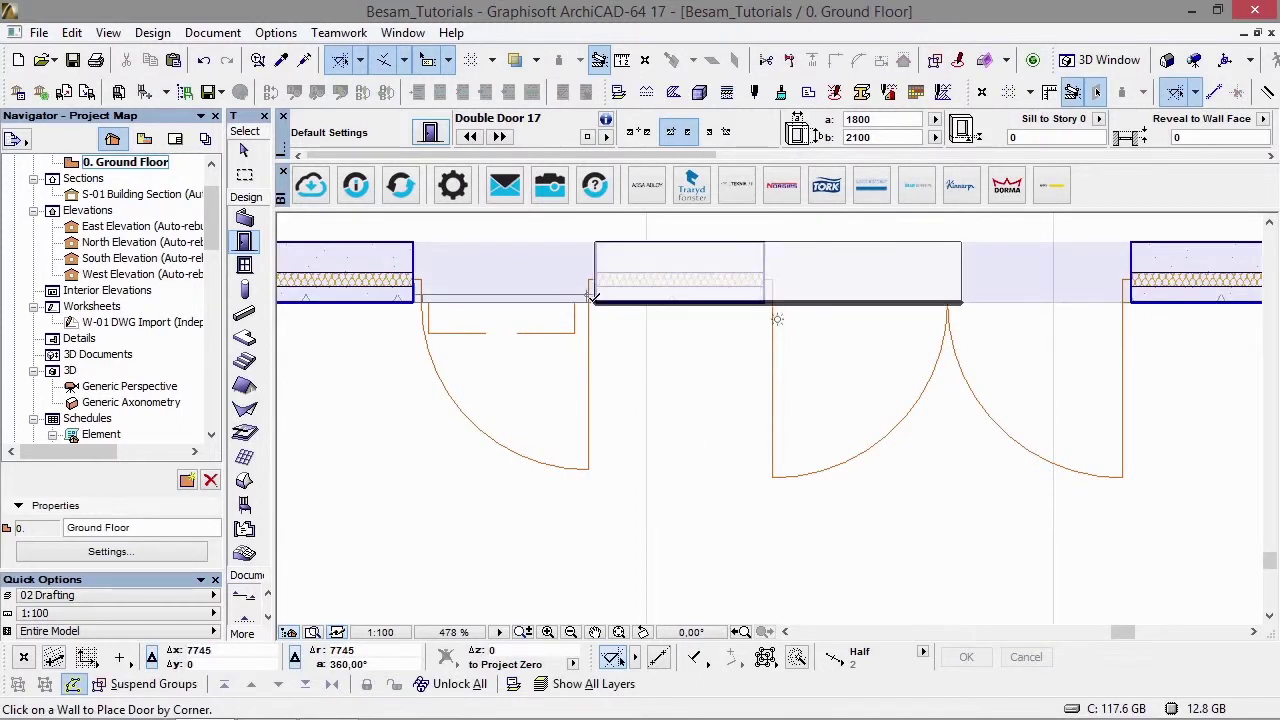
- Configure the SW200i - OHC operator for a double door 1800 wide, with operator type SW200i-2:OHC mounted to the top
{"action": "double_click", "coordinate": [244, 505]}
{"action": "left_click", "coordinate": [238, 508]}
{"action": "left_click", "coordinate": [751, 248]}
{"action": "left_click", "coordinate": [743, 279]}
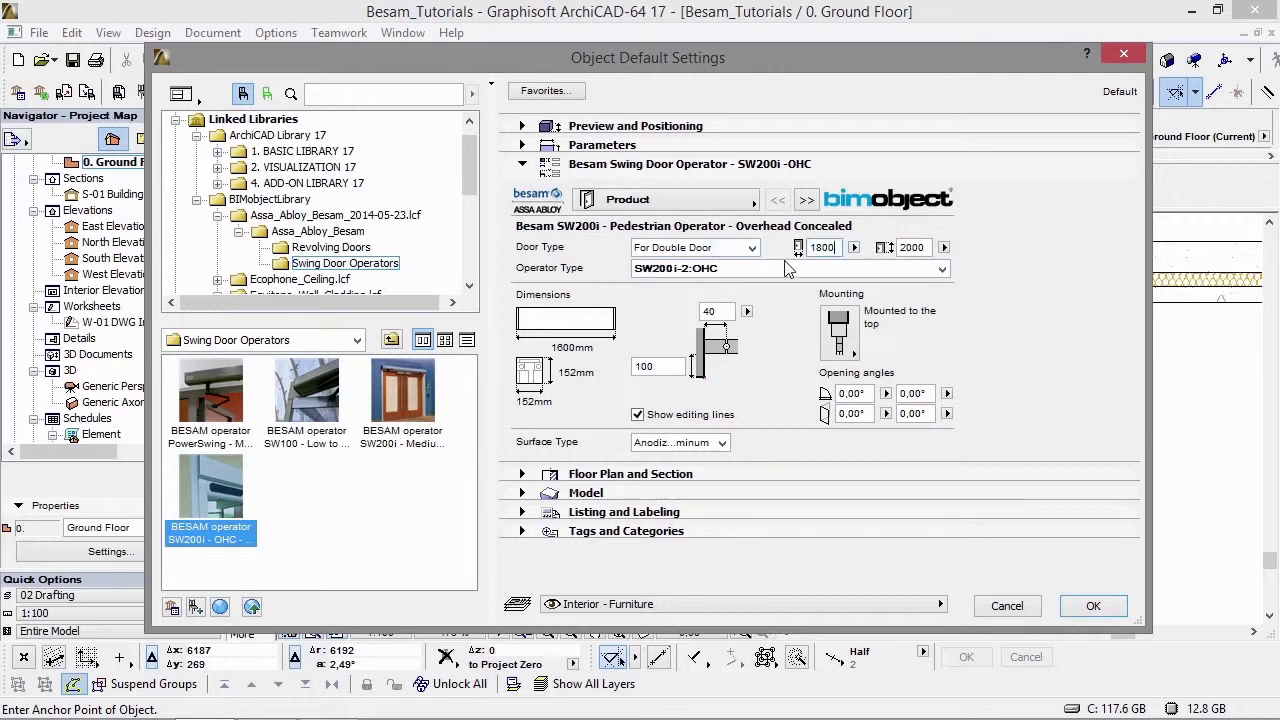
{"action": "left_click", "coordinate": [784, 270]}
{"action": "left_click", "coordinate": [784, 272]}
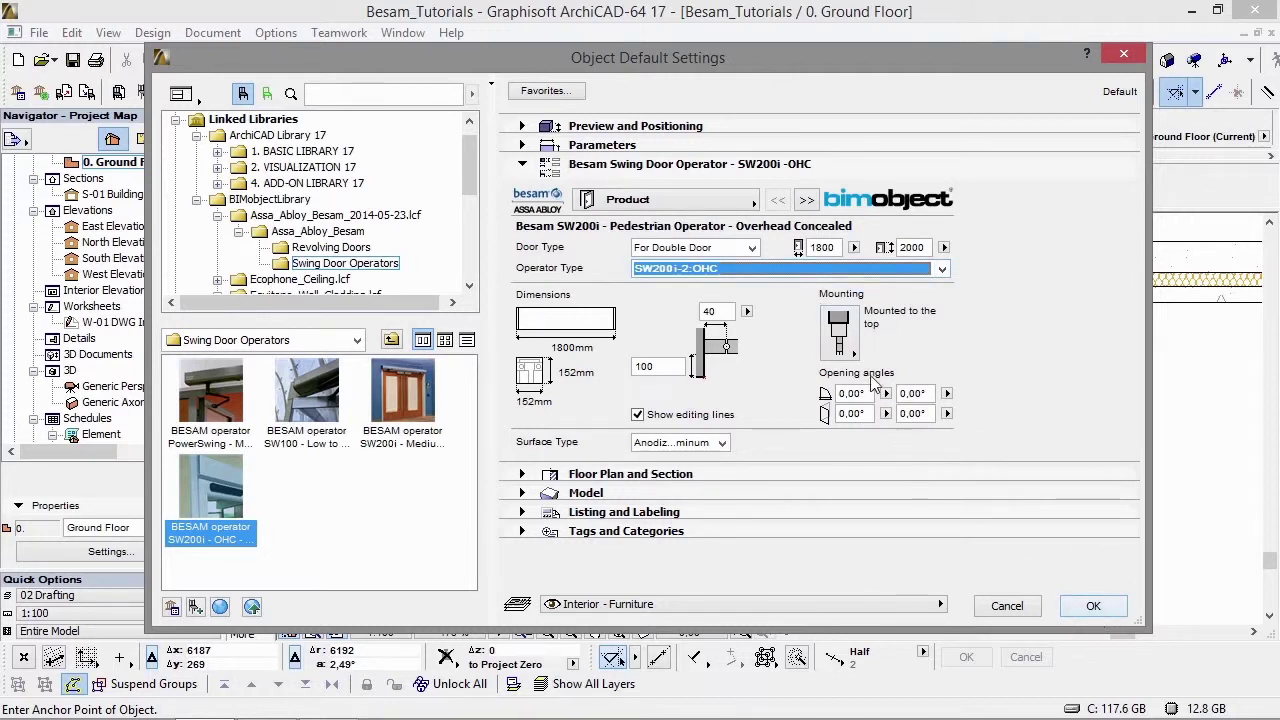
{"action": "left_click", "coordinate": [855, 351]}
{"action": "left_click", "coordinate": [854, 350]}
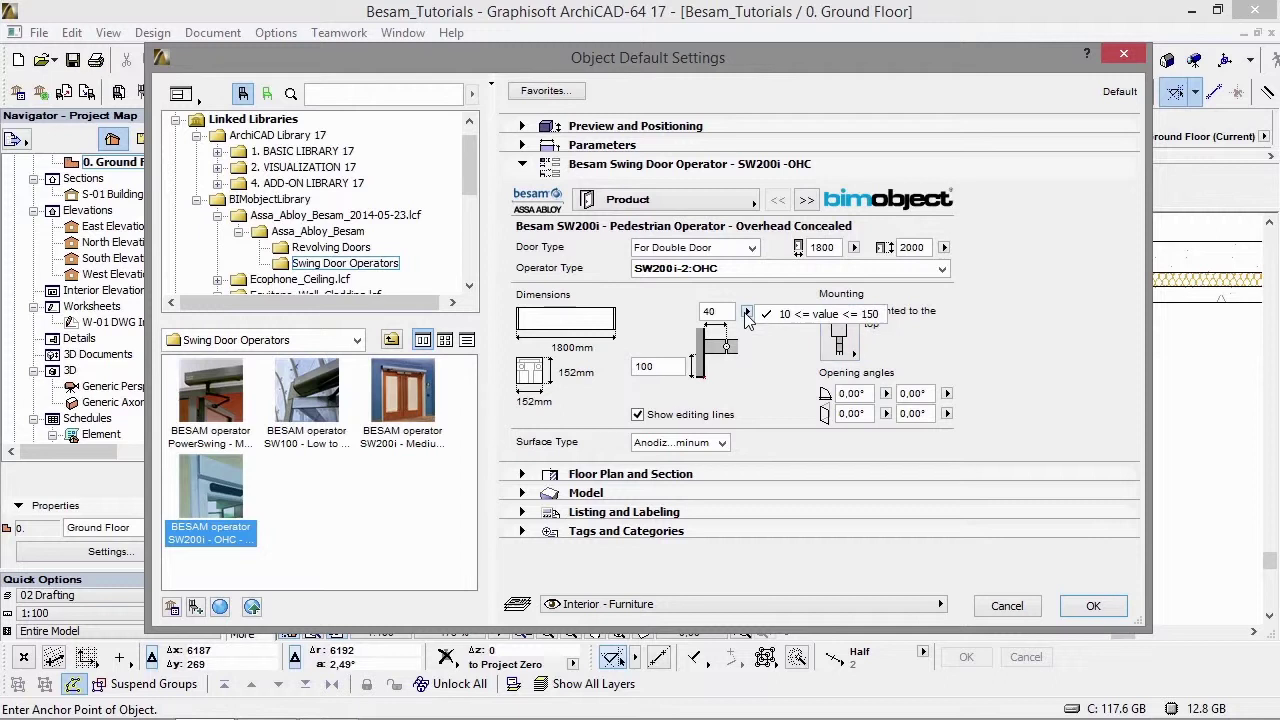
{"action": "left_click", "coordinate": [1093, 605]}
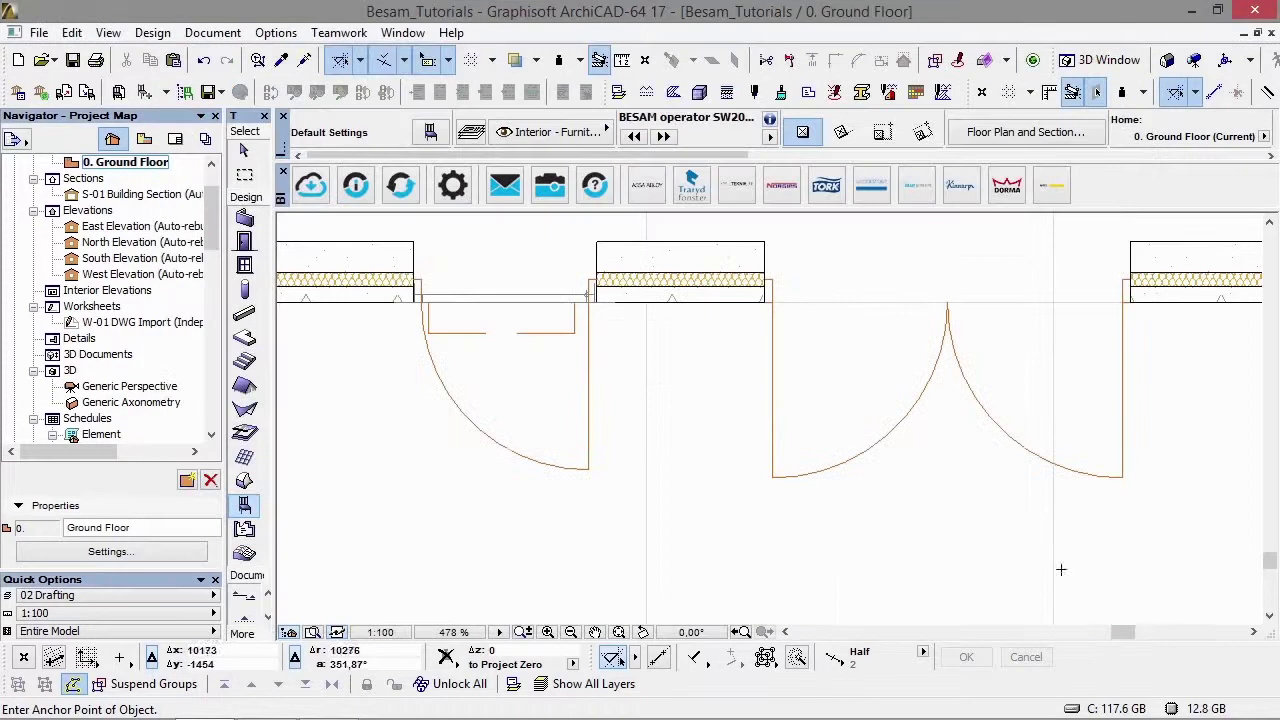
- Place the SW200i - OHC operator at the double door and move it along the wall to span the door opening
{"action": "scroll", "coordinate": [1000, 440], "scroll_direction": "down", "scroll_amount": 3}
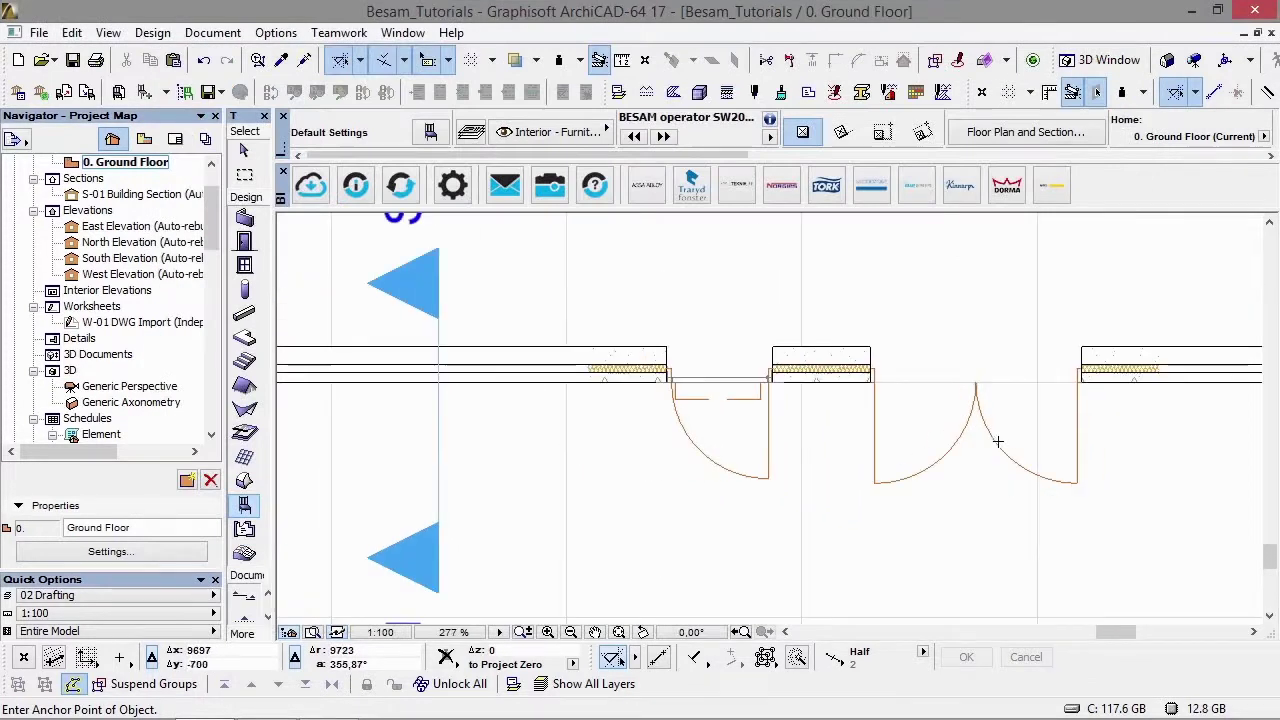
{"action": "left_click", "coordinate": [977, 366]}
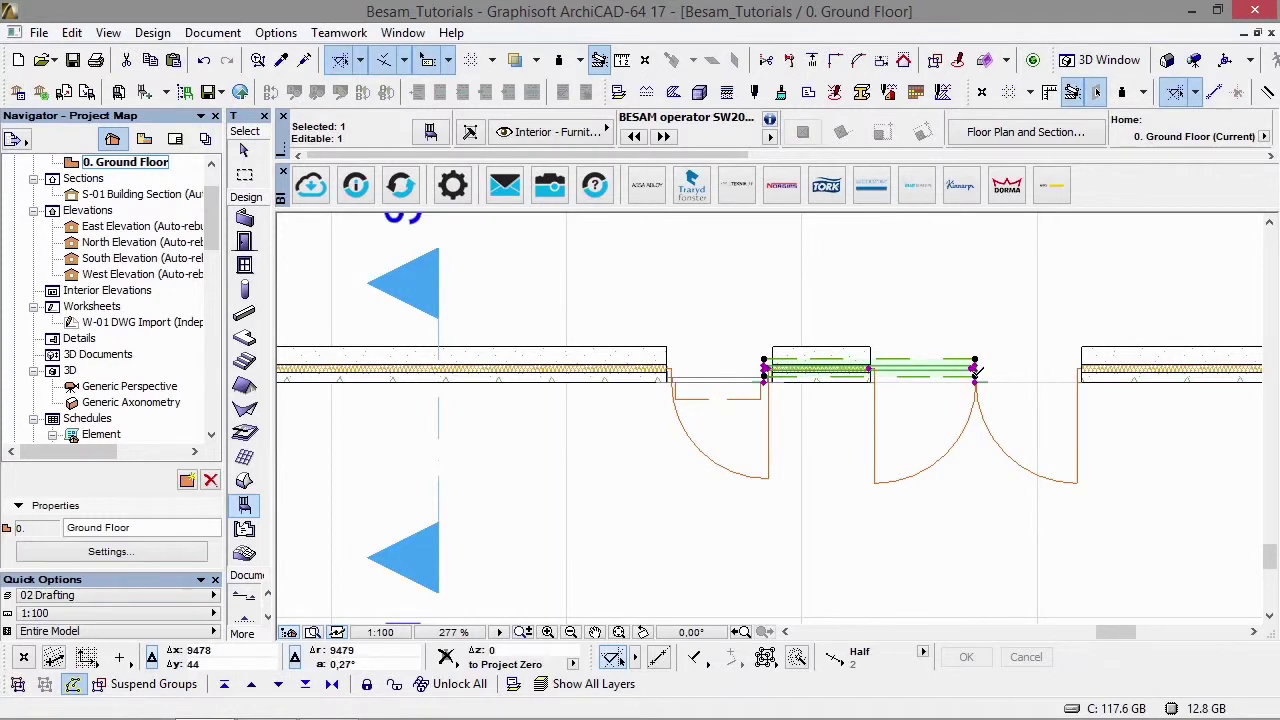
{"action": "key", "text": "ctrl+d"}
{"action": "left_click", "coordinate": [977, 378]}
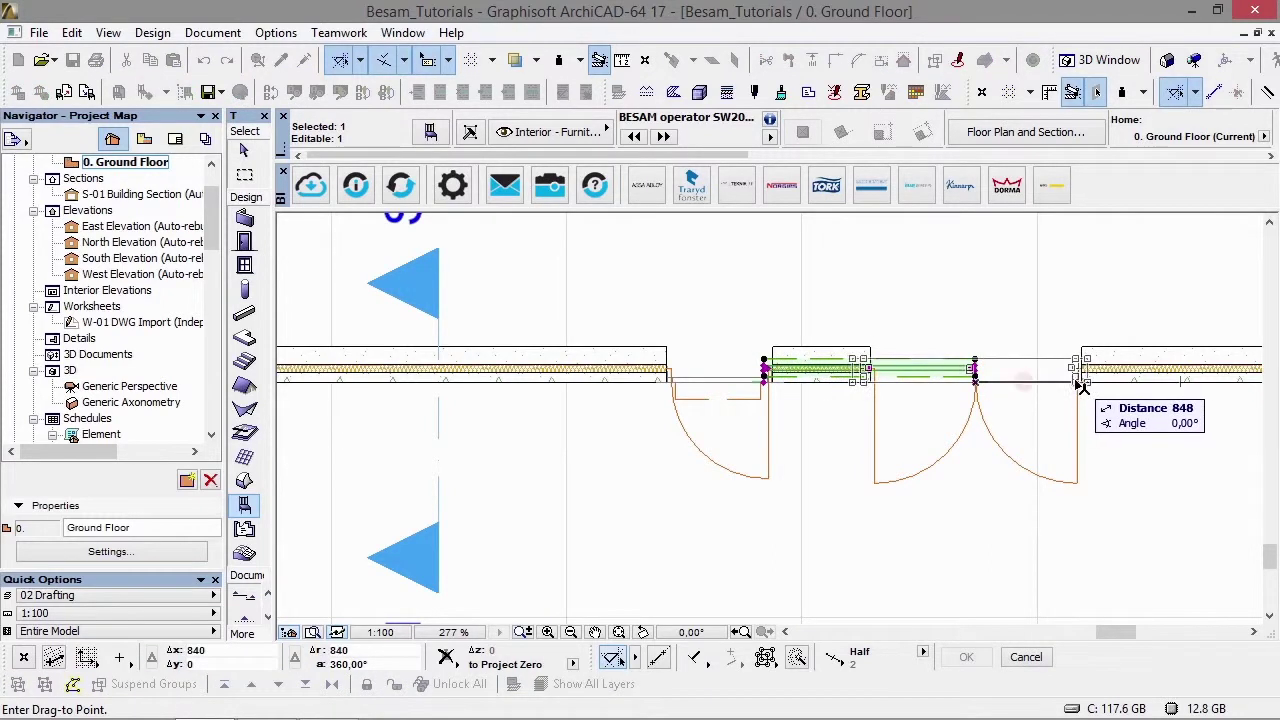
{"action": "scroll", "coordinate": [1085, 385], "scroll_direction": "up", "scroll_amount": 5}
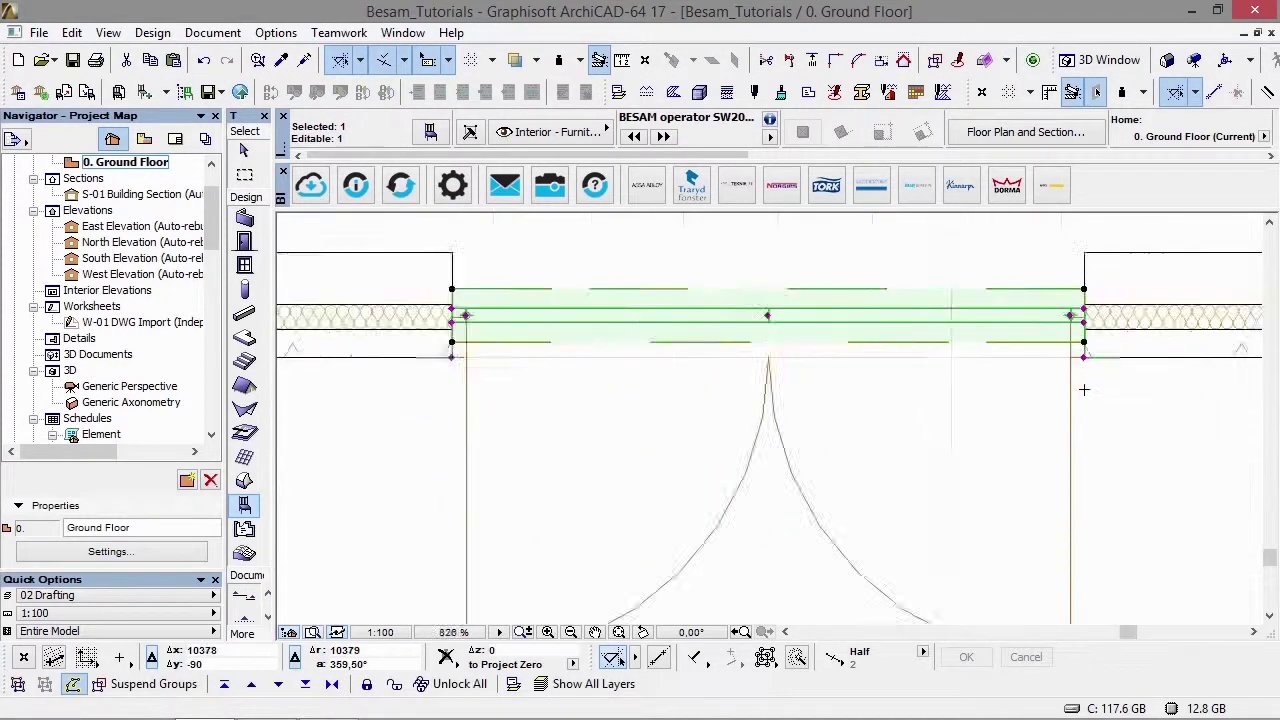
- Stretch the overhead concealed operator's Sill Depth so its frame line meets the wall face at the double door
{"action": "left_click", "coordinate": [1065, 283]}
{"action": "left_click", "coordinate": [1069, 287]}
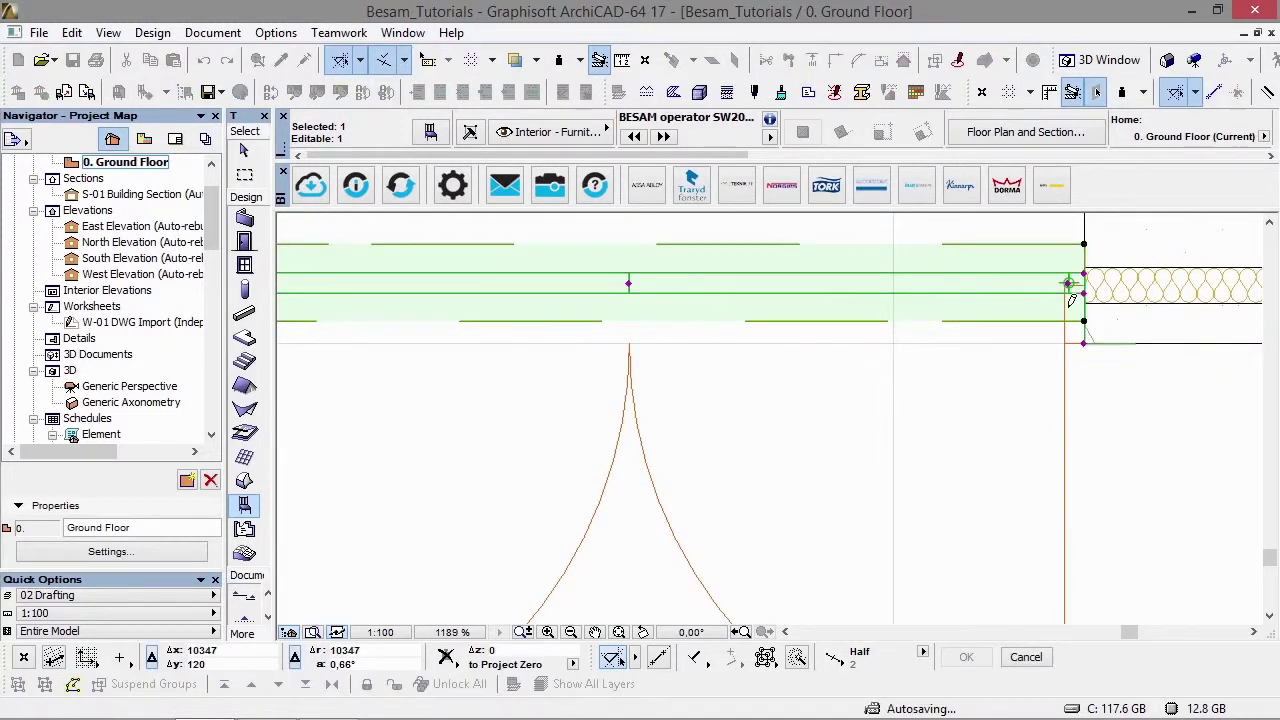
{"action": "left_click", "coordinate": [1085, 343]}
{"action": "left_click", "coordinate": [1086, 345]}
{"action": "left_click", "coordinate": [1080, 336]}
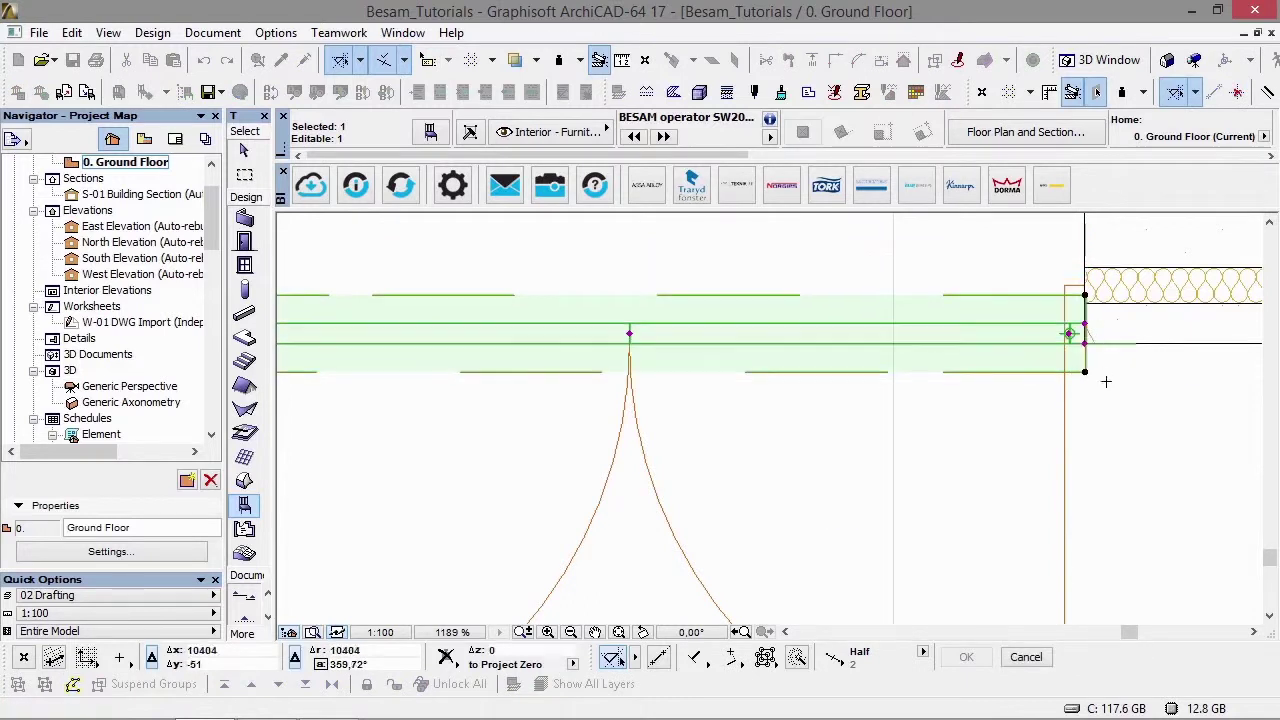
- Check the overhead concealed operator in 3D, set its Sill Depth to -100 in the floor plan, and show it in 3D again
{"action": "key", "text": "F3"}
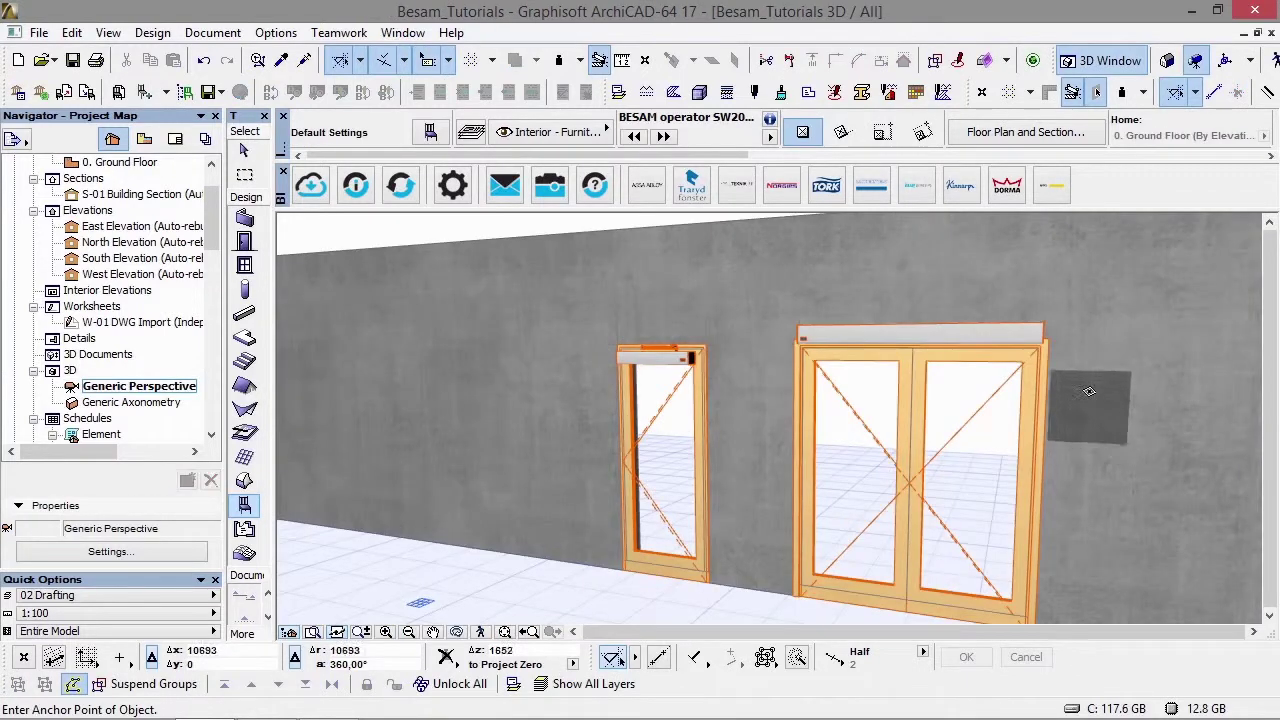
{"action": "middle_click_drag", "start_coordinate": [1088, 386], "coordinate": [1046, 369], "text": "shift"}
{"action": "left_click", "coordinate": [1030, 342], "text": "shift"}
{"action": "scroll", "coordinate": [1035, 350], "scroll_direction": "down", "scroll_amount": 2}
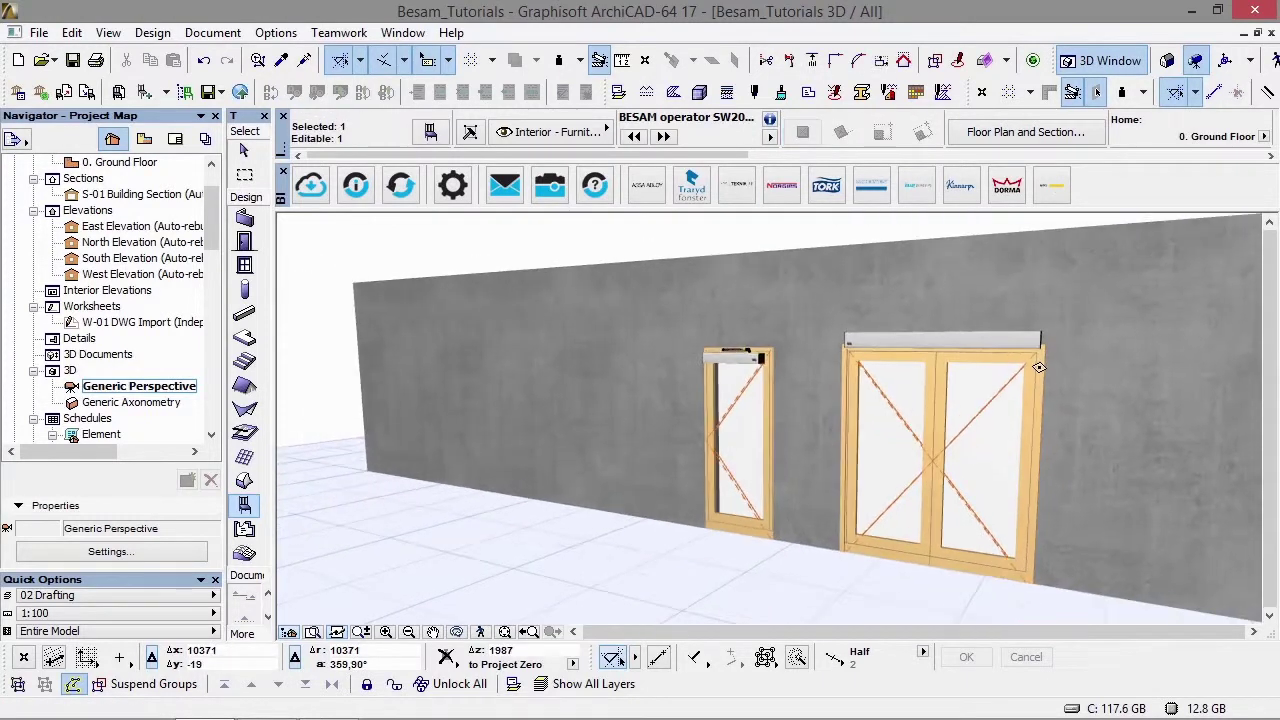
{"action": "scroll", "coordinate": [1036, 352], "scroll_direction": "up", "scroll_amount": 5}
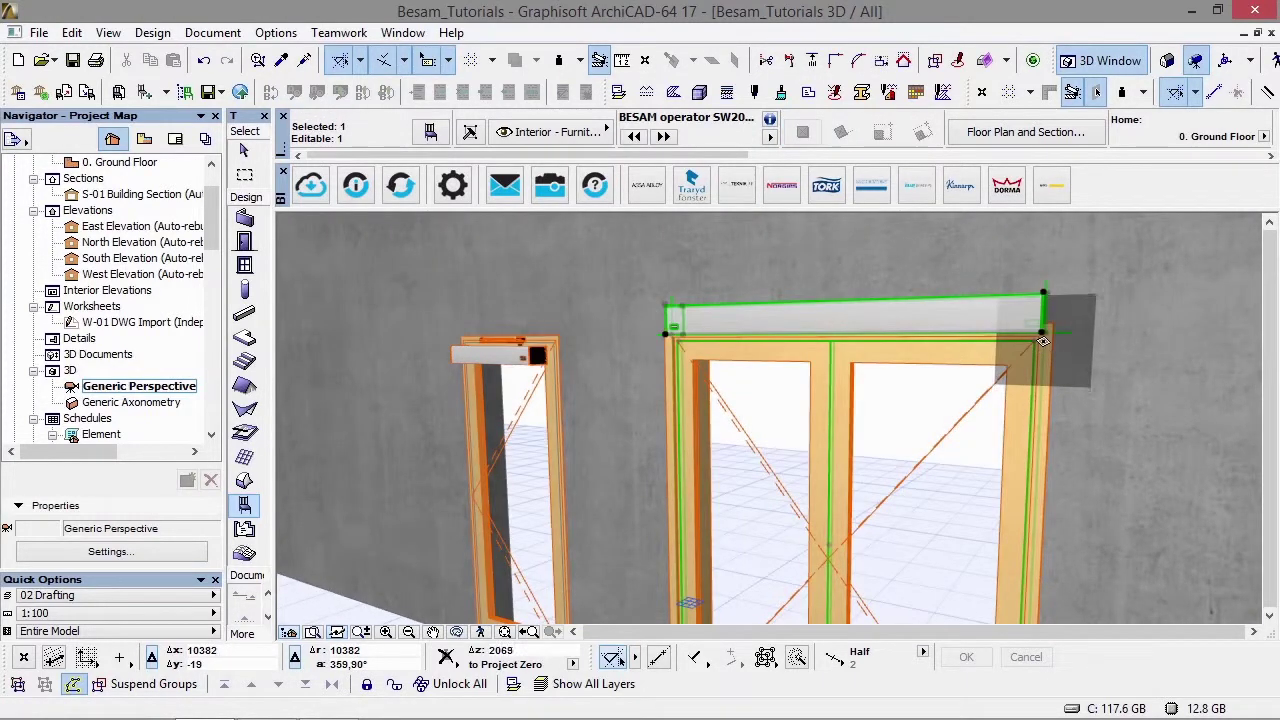
{"action": "key", "text": "F2"}
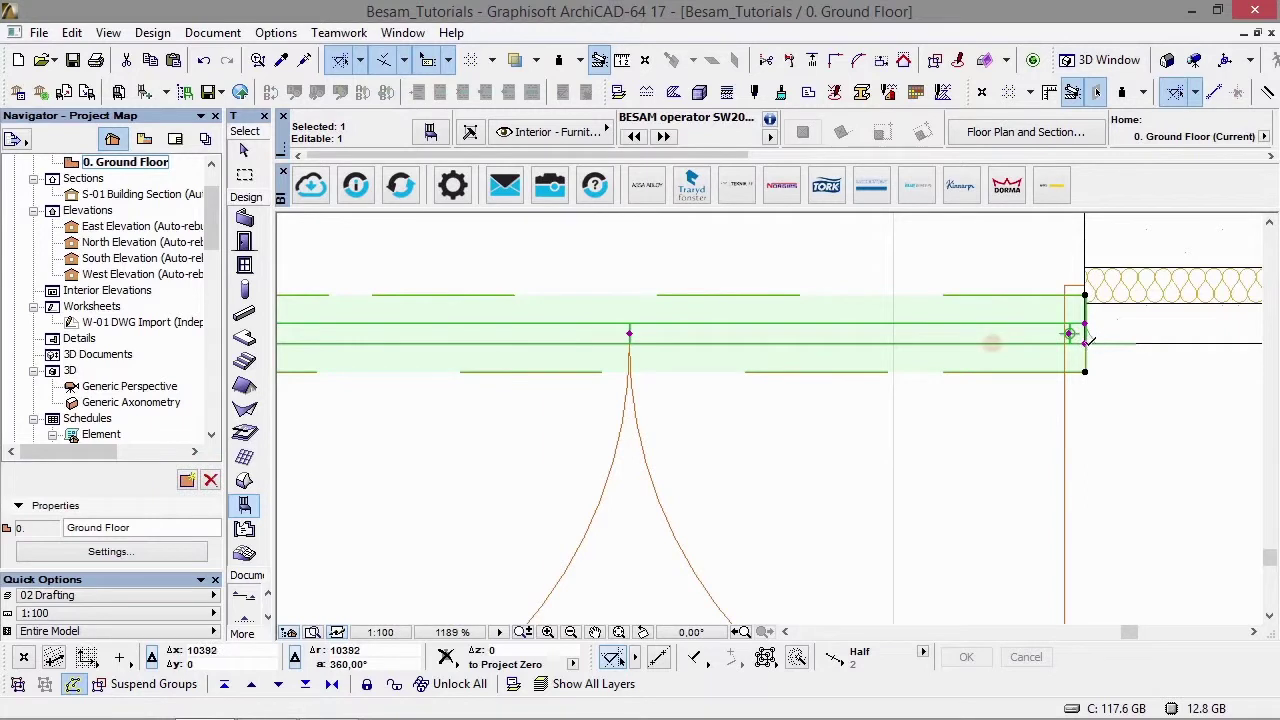
{"action": "left_click", "coordinate": [1084, 336]}
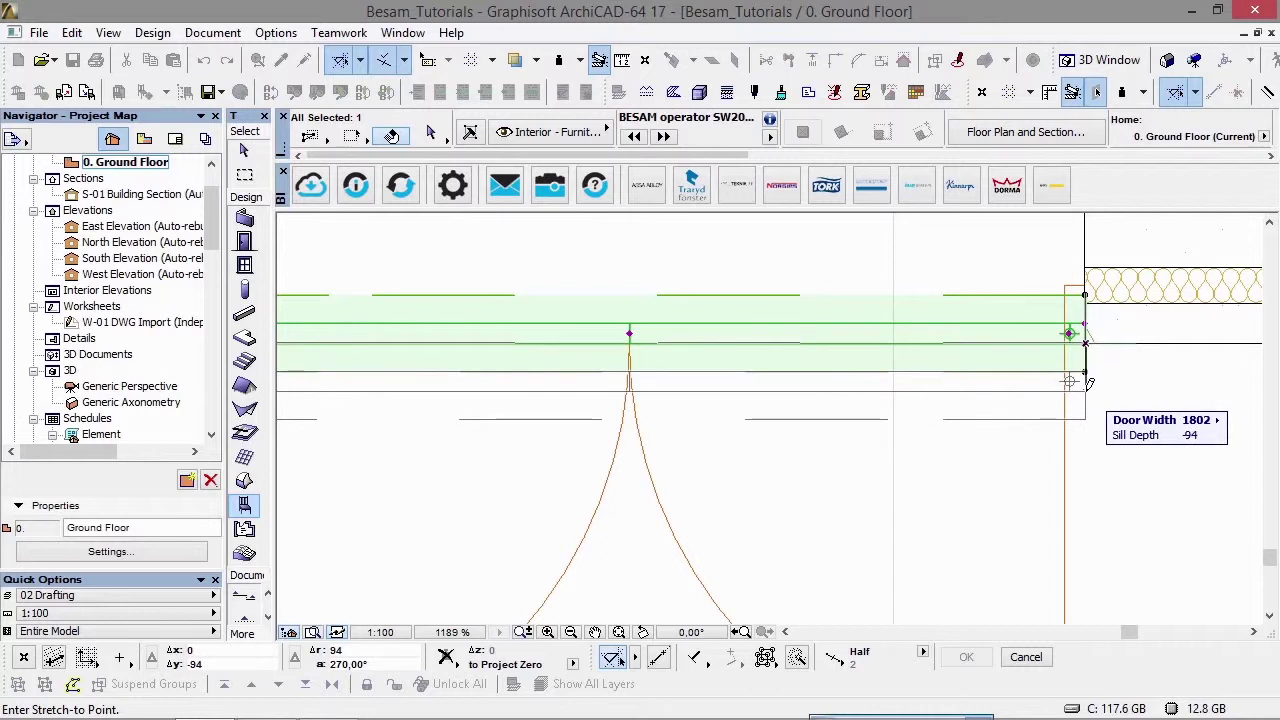
{"action": "key", "text": "r"}
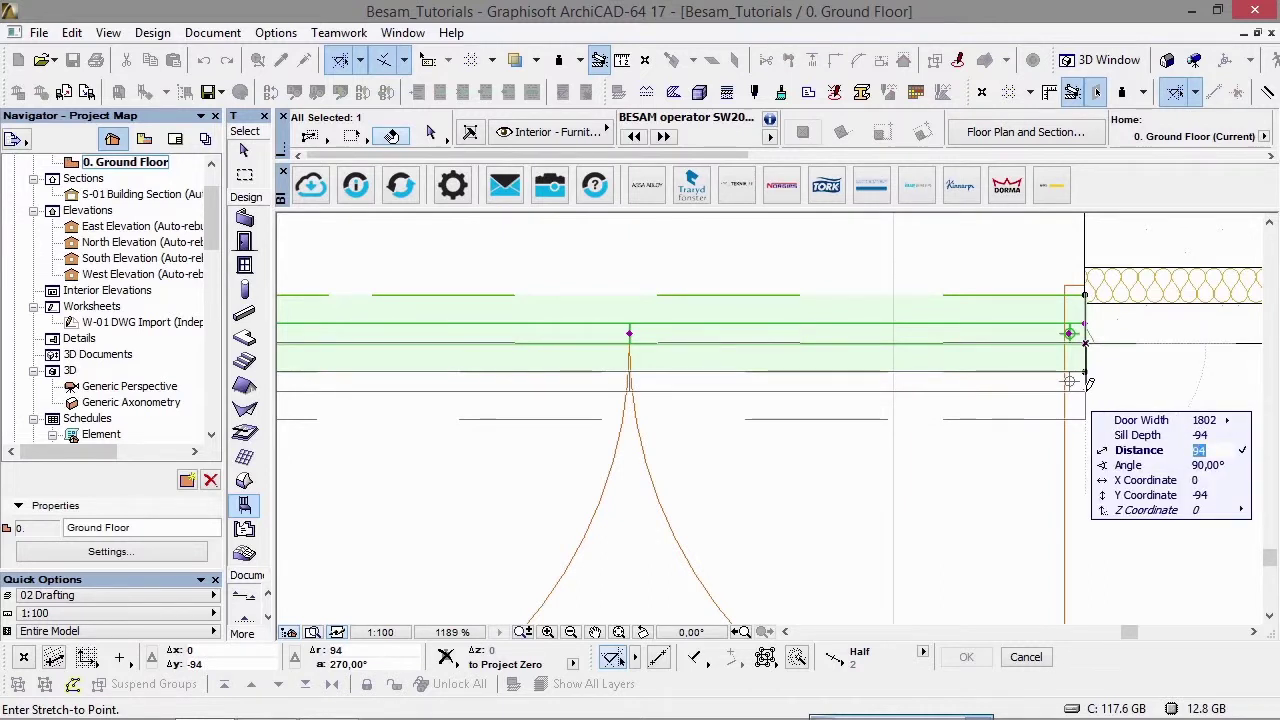
{"action": "type", "text": "-100"}
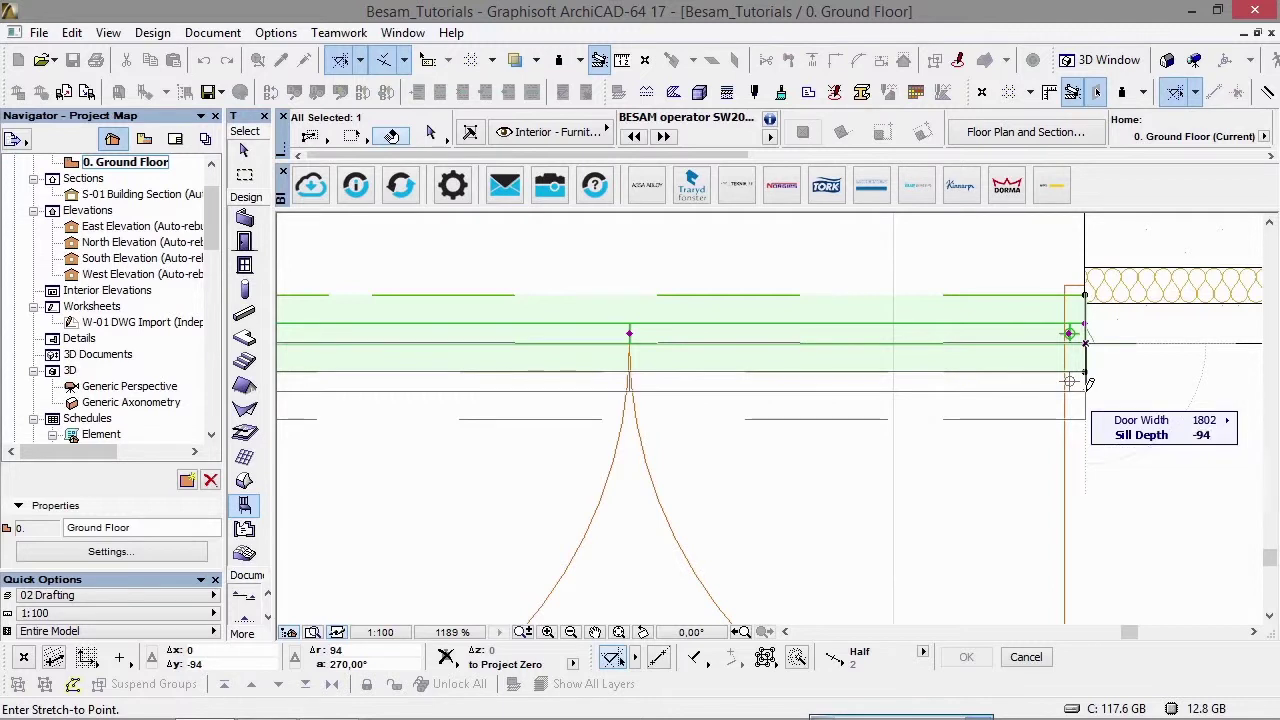
{"action": "key", "text": "Return"}
{"action": "key", "text": "F3"}
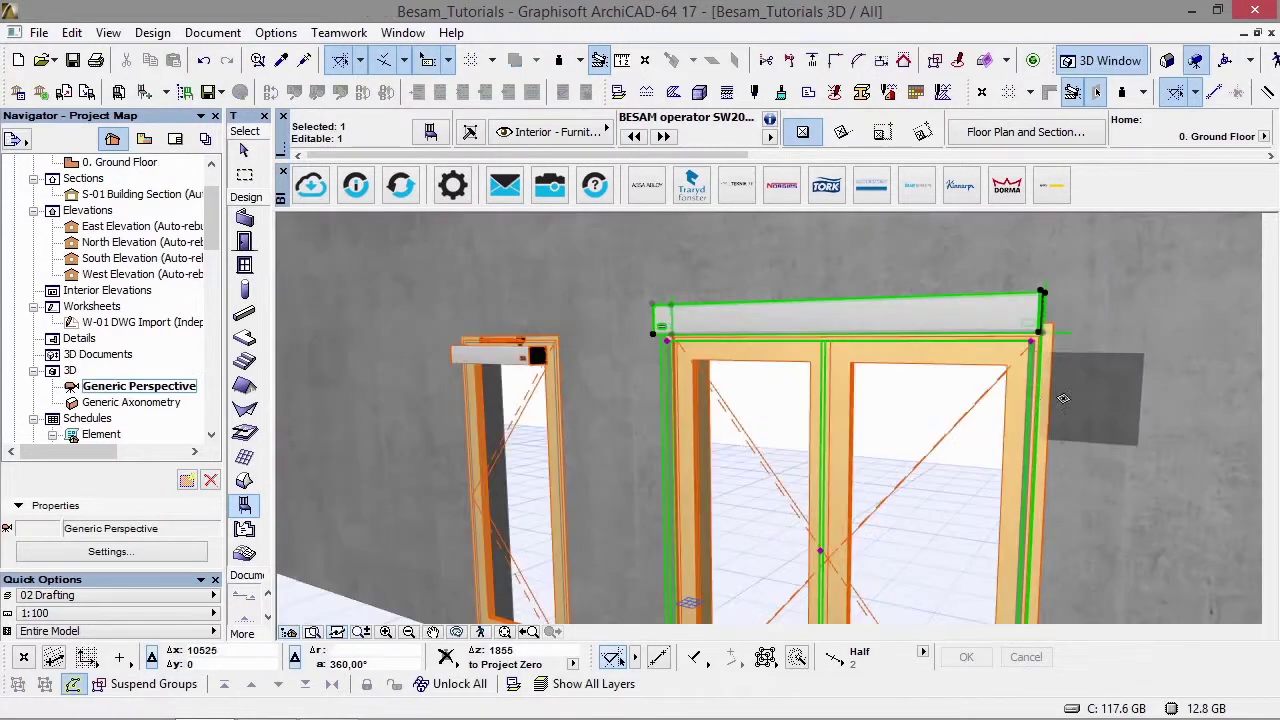
- Stretch the overhead concealed operator's Frame - Sash Offset Size in 3D towards the upper corner of the double door frame
{"action": "middle_click_drag", "start_coordinate": [951, 311], "coordinate": [860, 359], "text": "shift"}
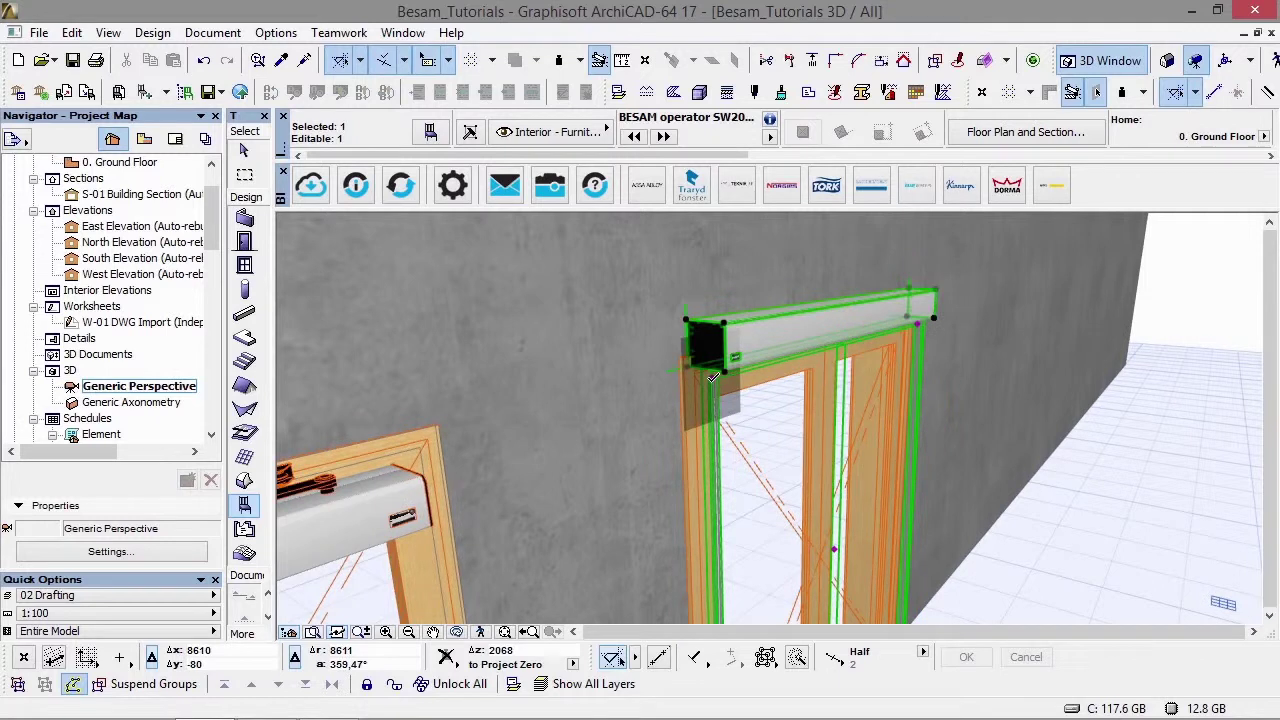
{"action": "left_click", "coordinate": [700, 365]}
{"action": "left_click", "coordinate": [700, 366]}
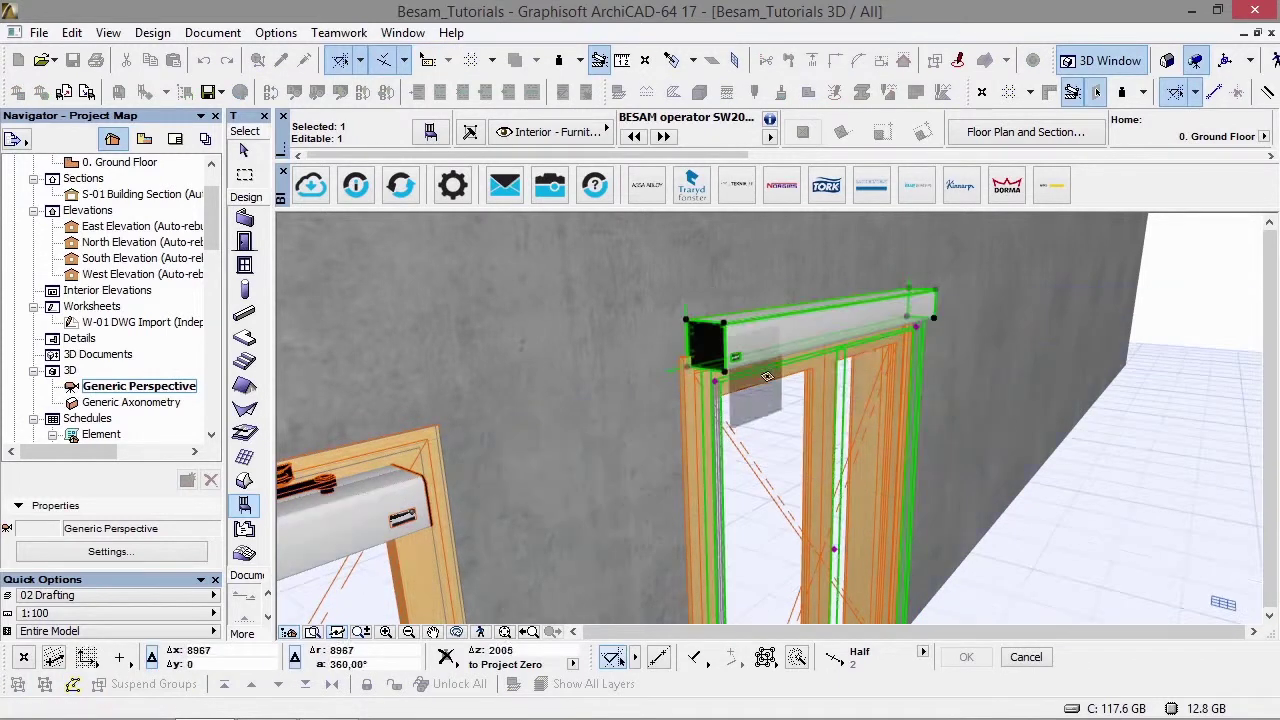
{"action": "middle_click_drag", "start_coordinate": [857, 391], "coordinate": [458, 400], "text": "shift"}
{"action": "left_click", "coordinate": [1036, 348]}
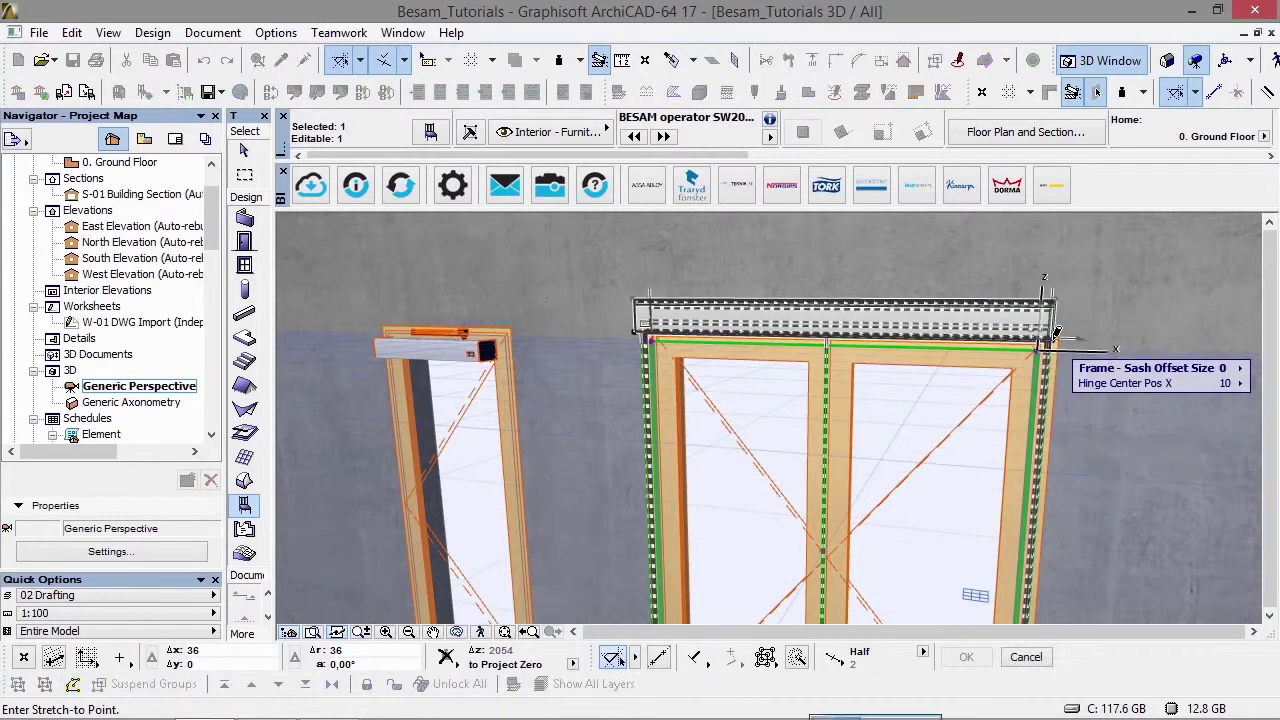
{"action": "left_click", "coordinate": [1051, 339]}
{"action": "middle_click_drag", "start_coordinate": [877, 424], "coordinate": [775, 410], "text": "shift"}
{"action": "left_click", "coordinate": [775, 410]}
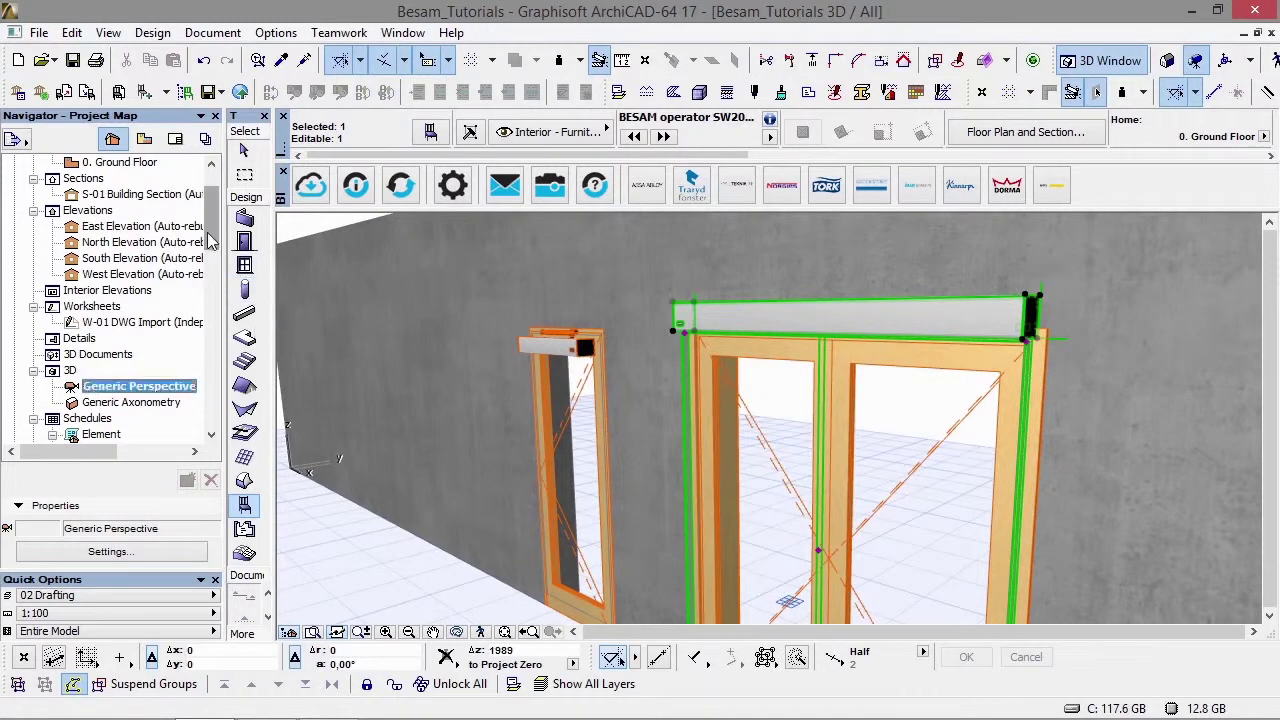
- Open the BESAM Component list, review the operators' article numbers and names, and close the list
{"action": "left_click_drag", "start_coordinate": [213, 225], "coordinate": [187, 362]}
{"action": "double_click", "coordinate": [145, 338]}
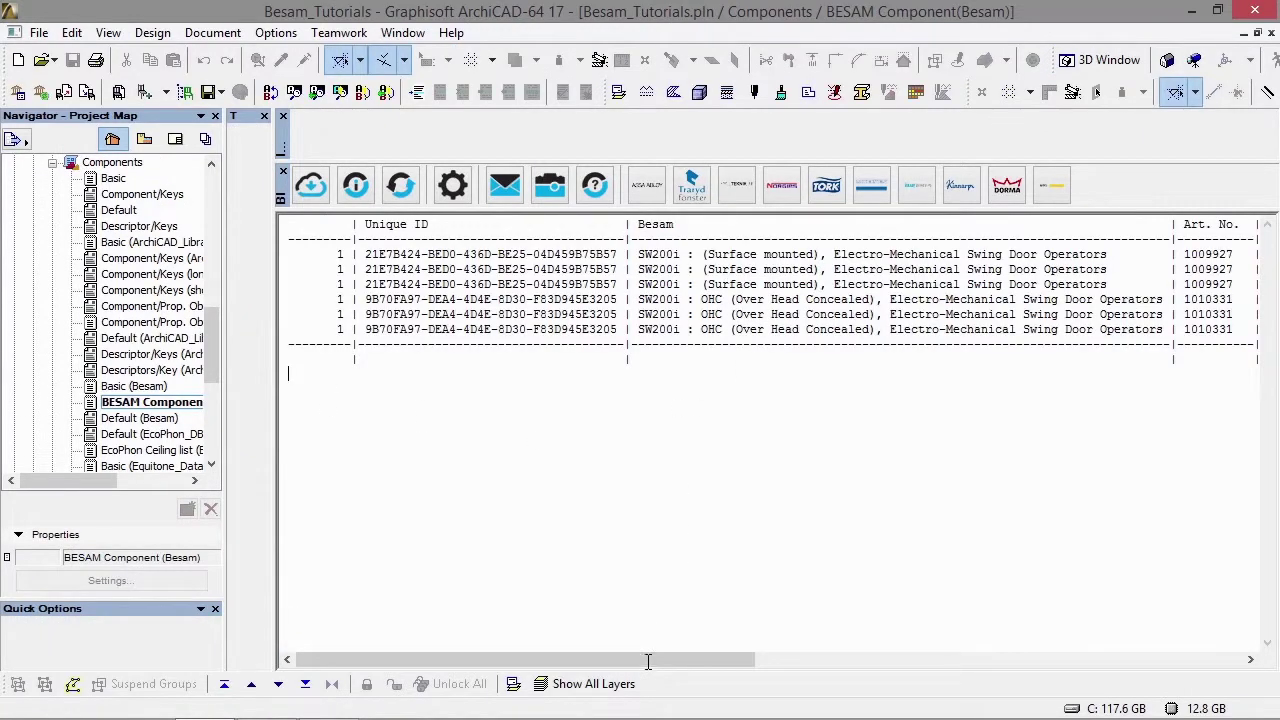
{"action": "left_click_drag", "start_coordinate": [648, 662], "coordinate": [830, 700]}
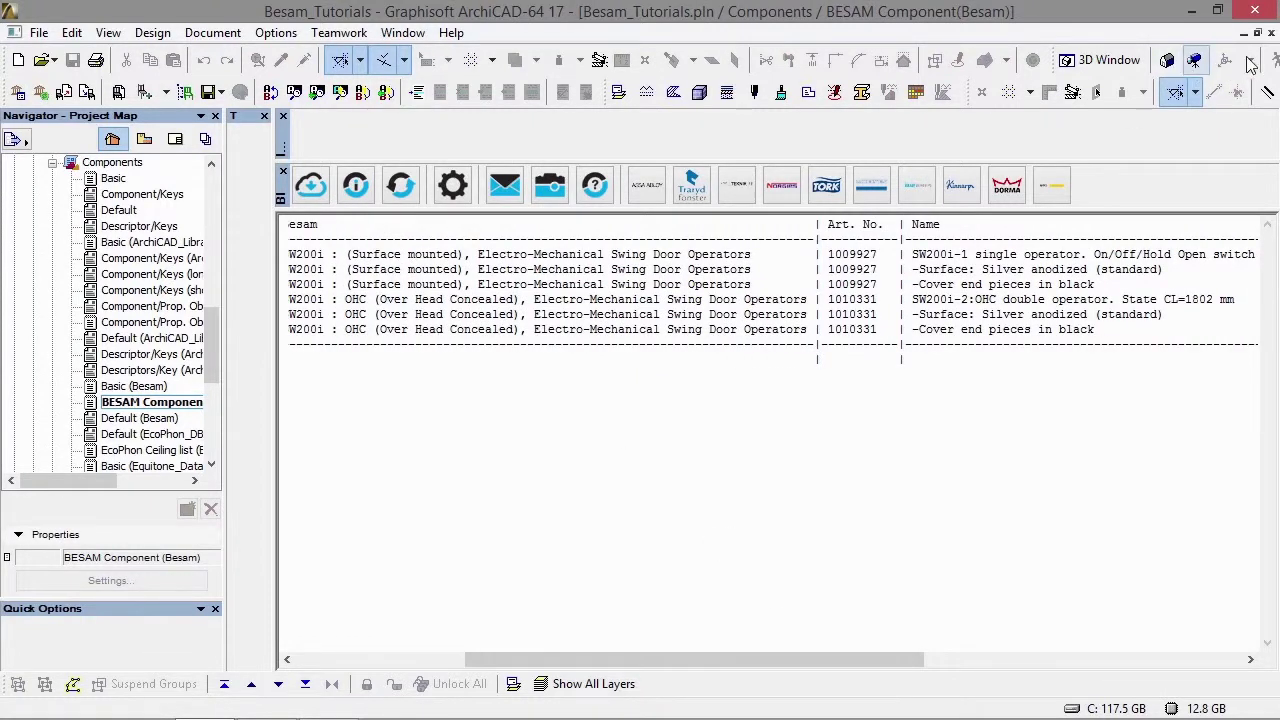
{"action": "left_click", "coordinate": [1271, 34]}
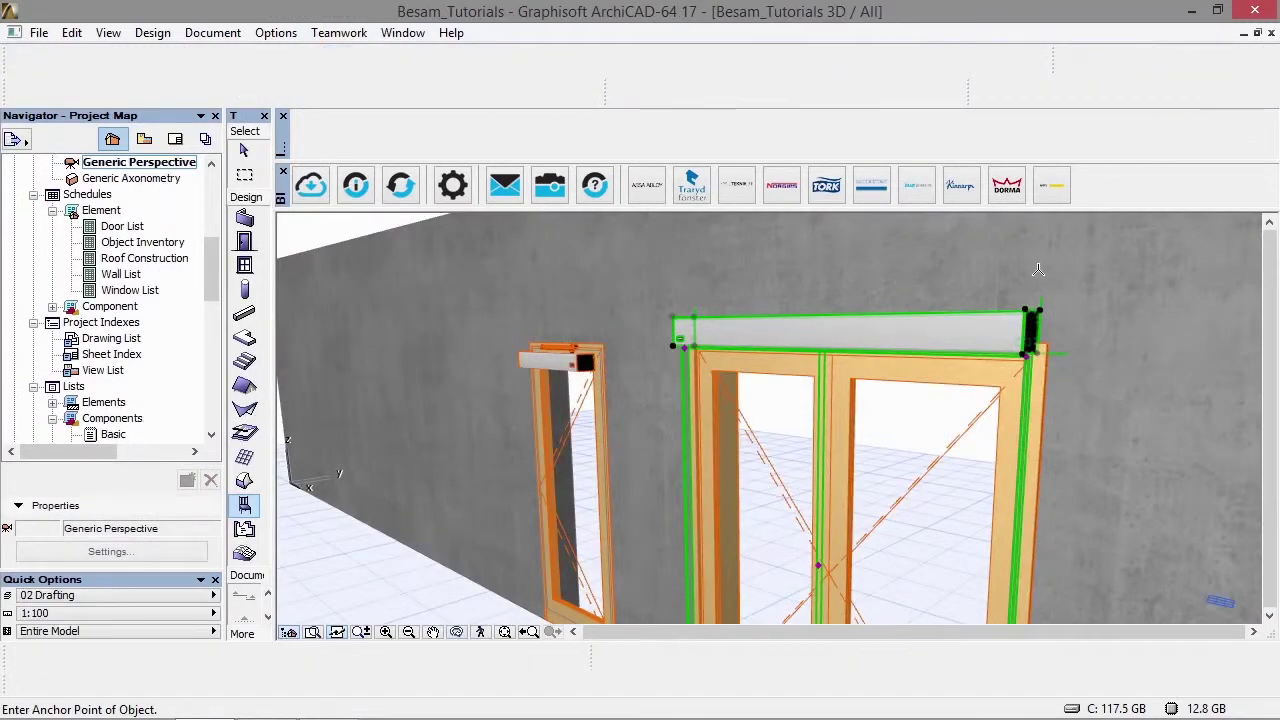
- View the BIMobject product page of the overhead concealed operator, open its installation instructions link, and close both windows
{"action": "left_click", "coordinate": [358, 186]}
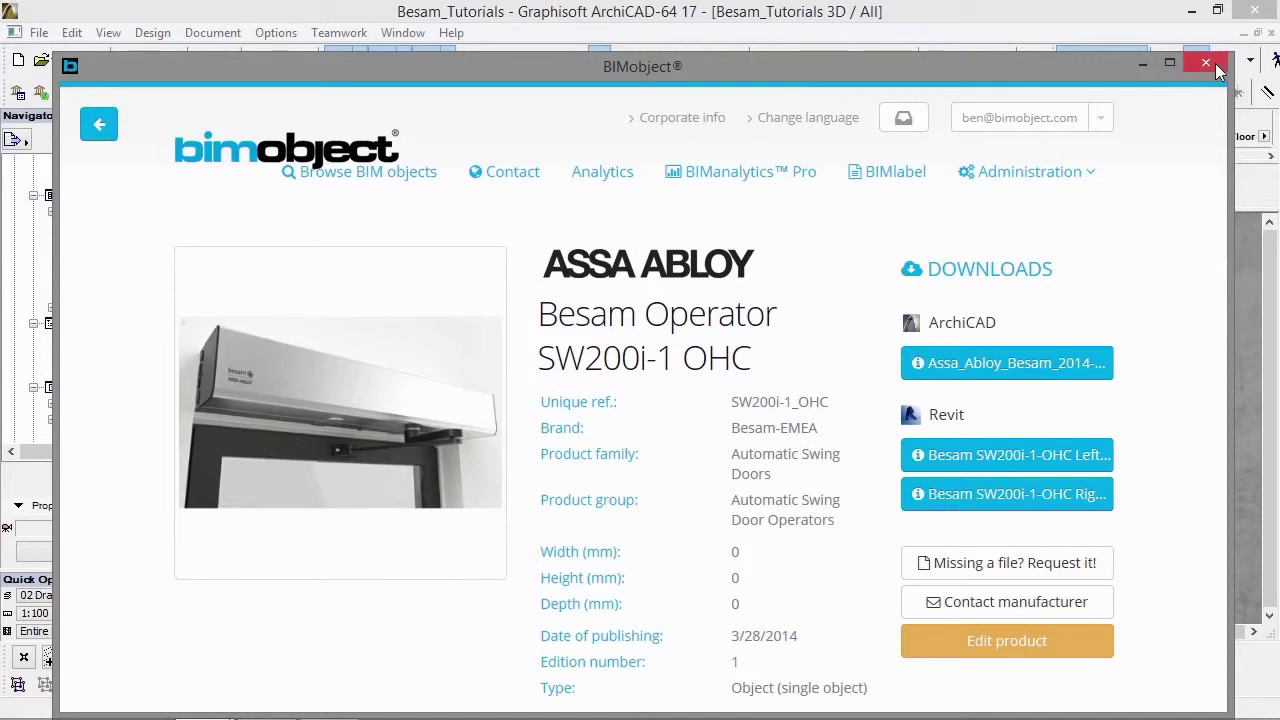
{"action": "scroll", "coordinate": [794, 443], "scroll_direction": "down", "scroll_amount": 3}
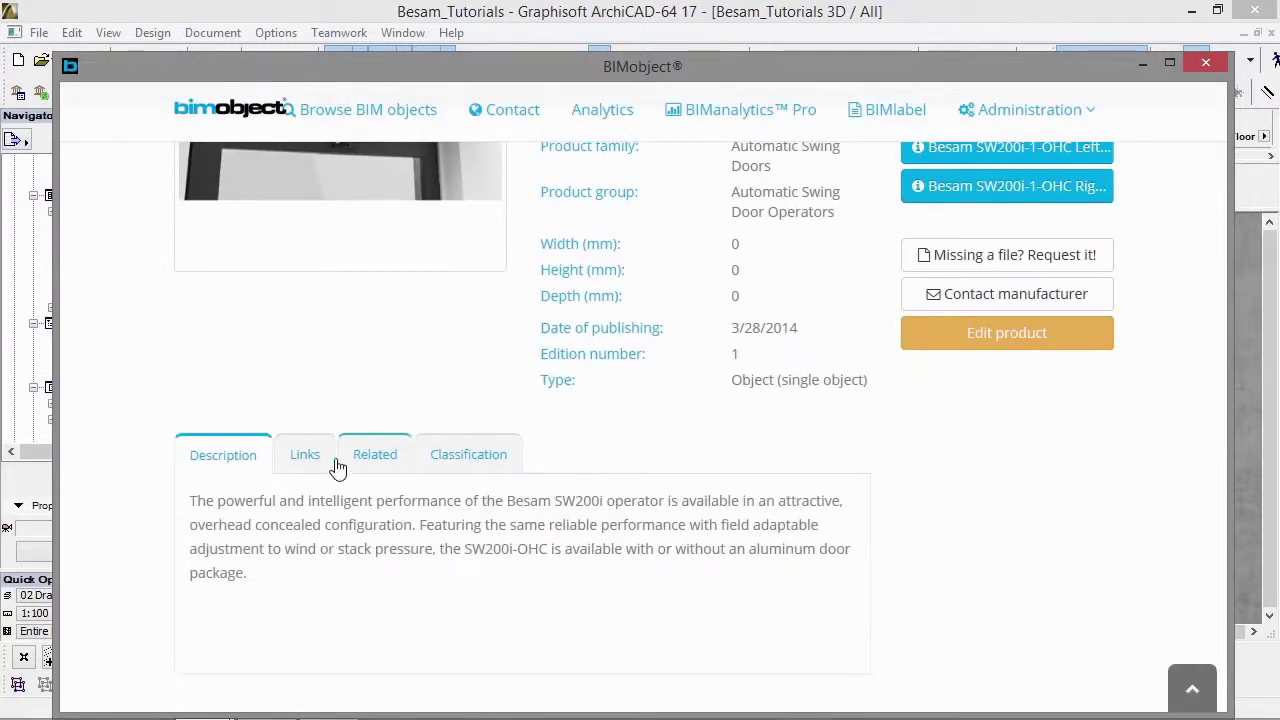
{"action": "left_click", "coordinate": [314, 463]}
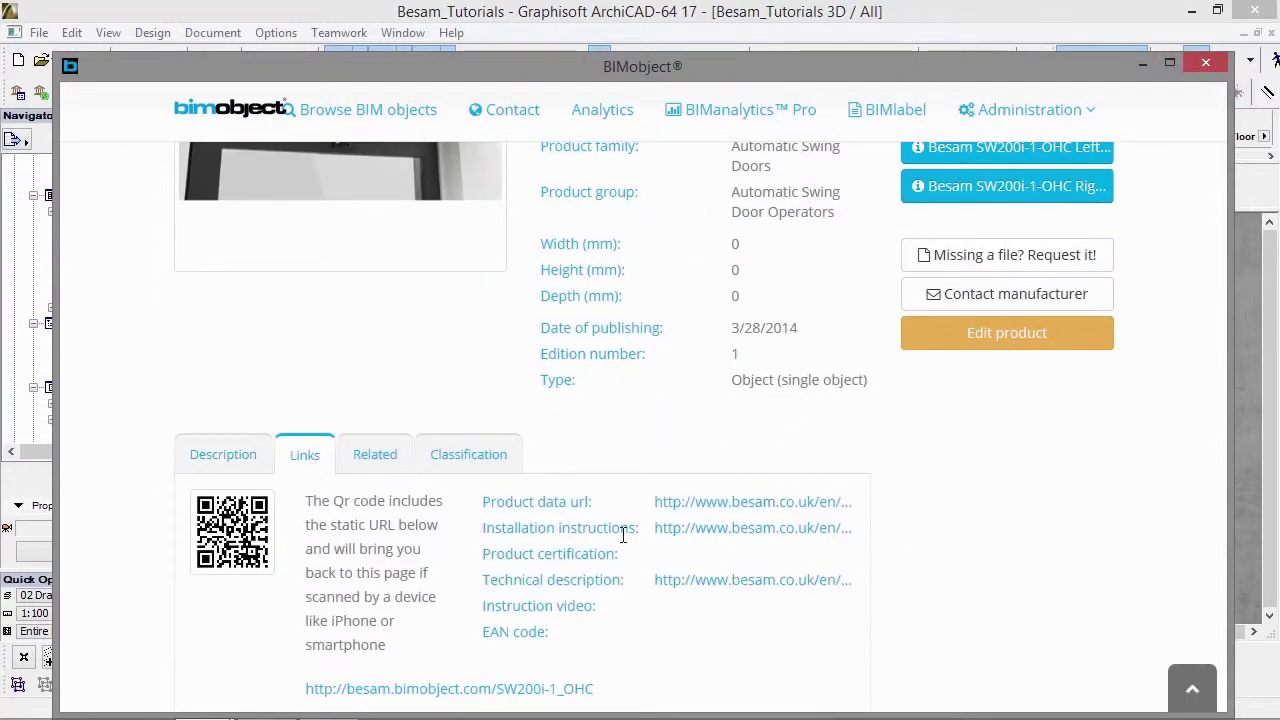
{"action": "left_click", "coordinate": [699, 533]}
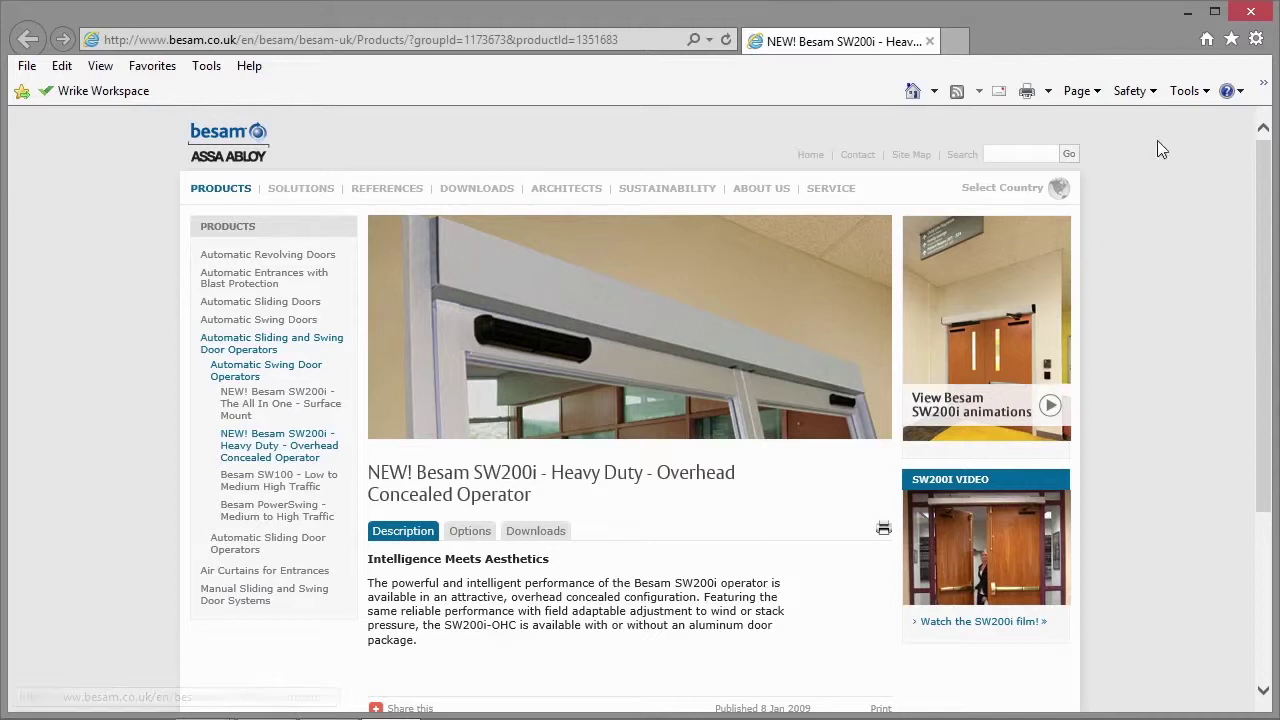
{"action": "left_click", "coordinate": [1251, 12]}
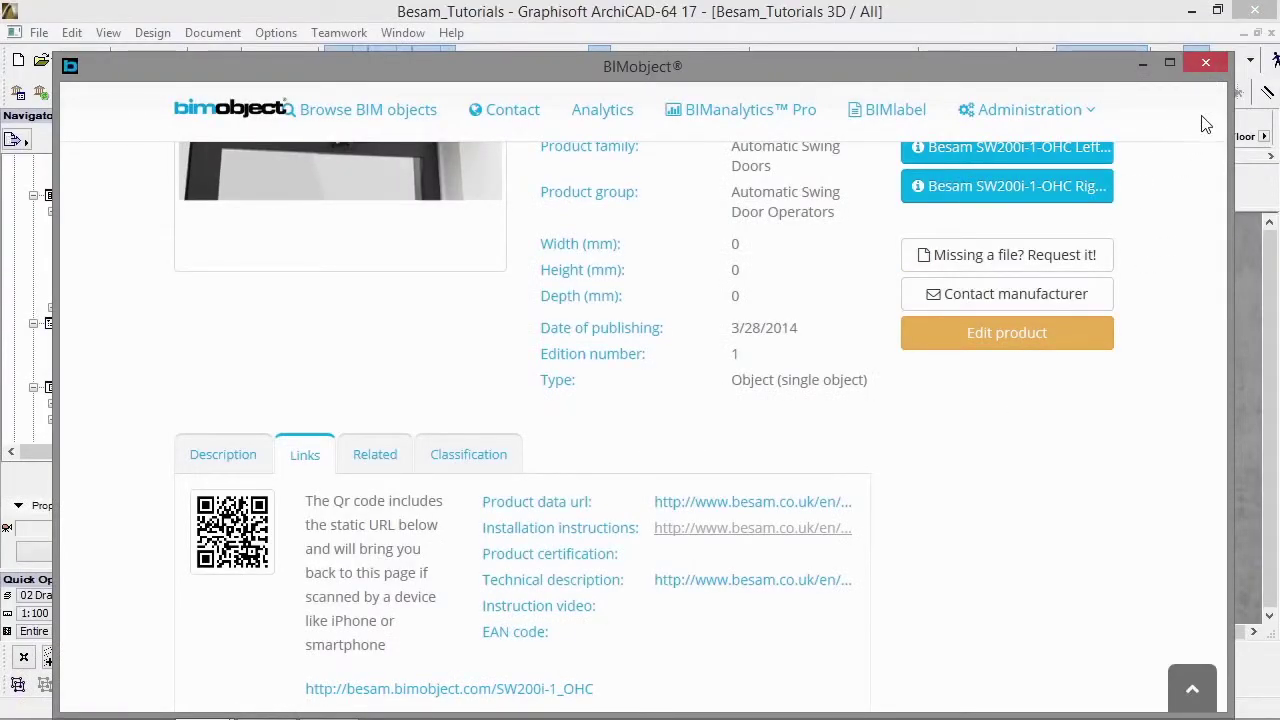
{"action": "left_click", "coordinate": [1208, 65]}
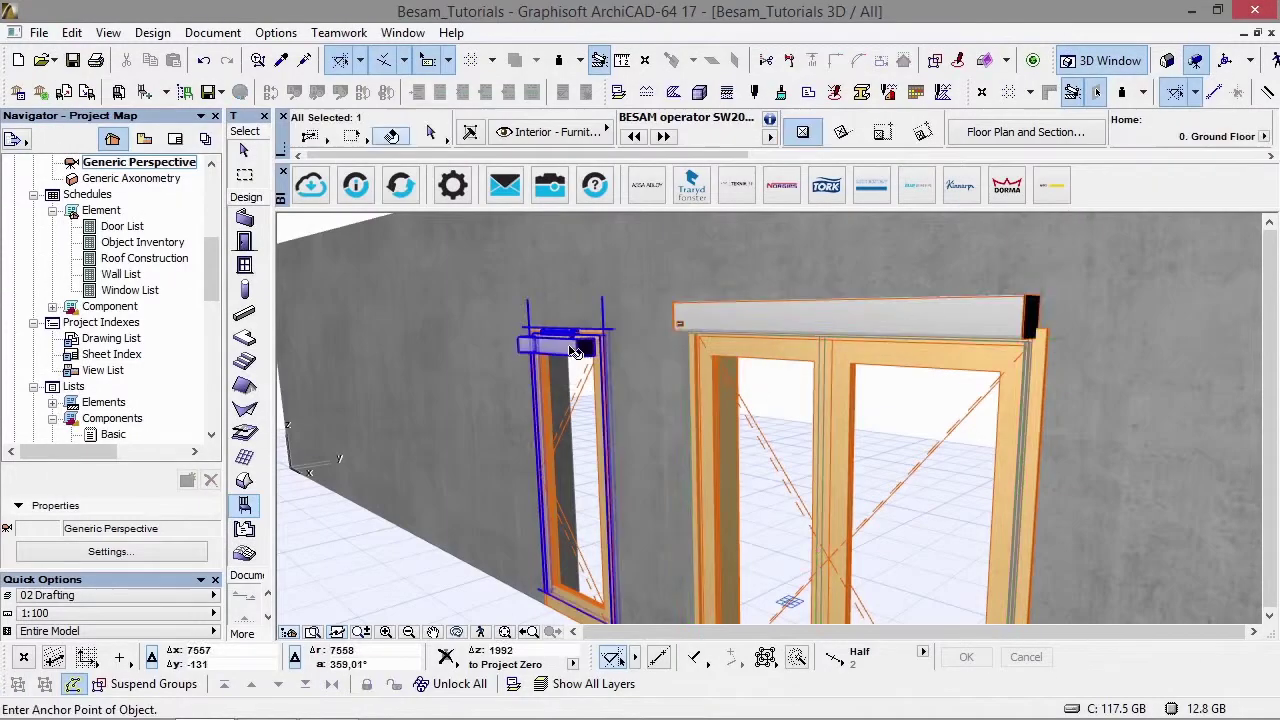
- Select the single door's operator in 3D, view its BIMobject product page, and close the page
{"action": "left_click", "coordinate": [497, 307]}
{"action": "left_click", "coordinate": [357, 186]}
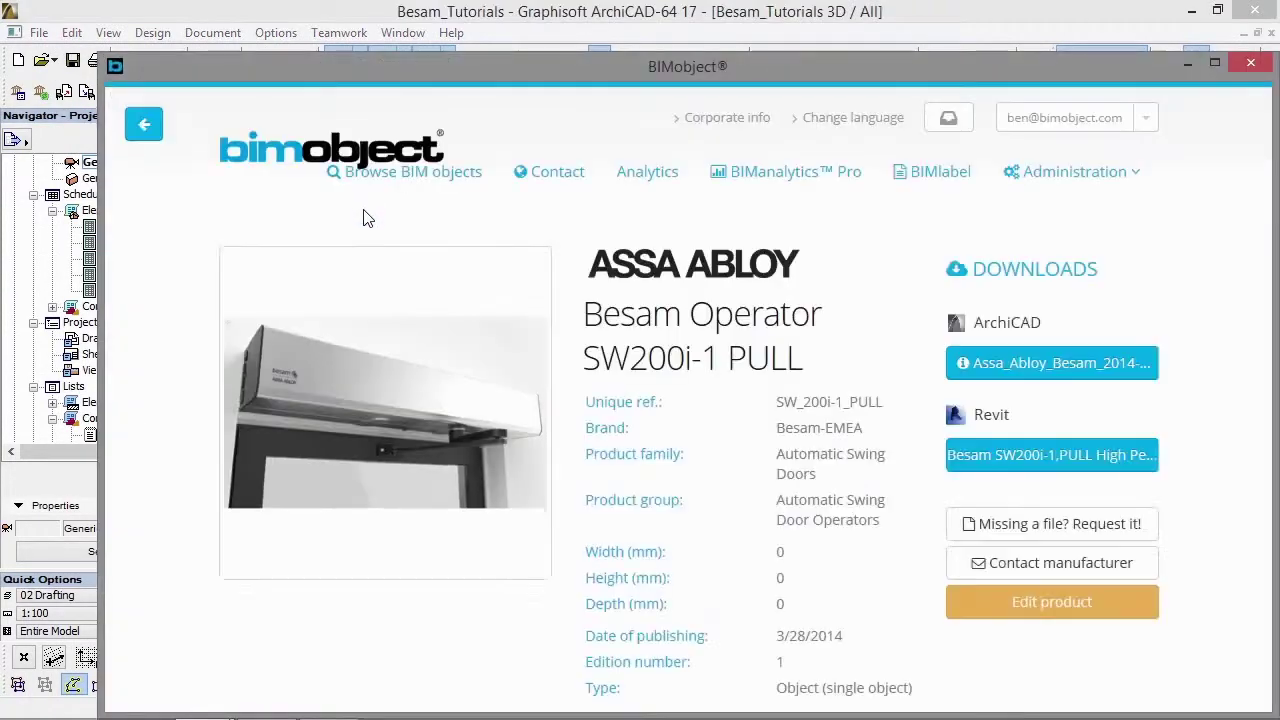
{"action": "scroll", "coordinate": [648, 401], "scroll_direction": "down", "scroll_amount": 3}
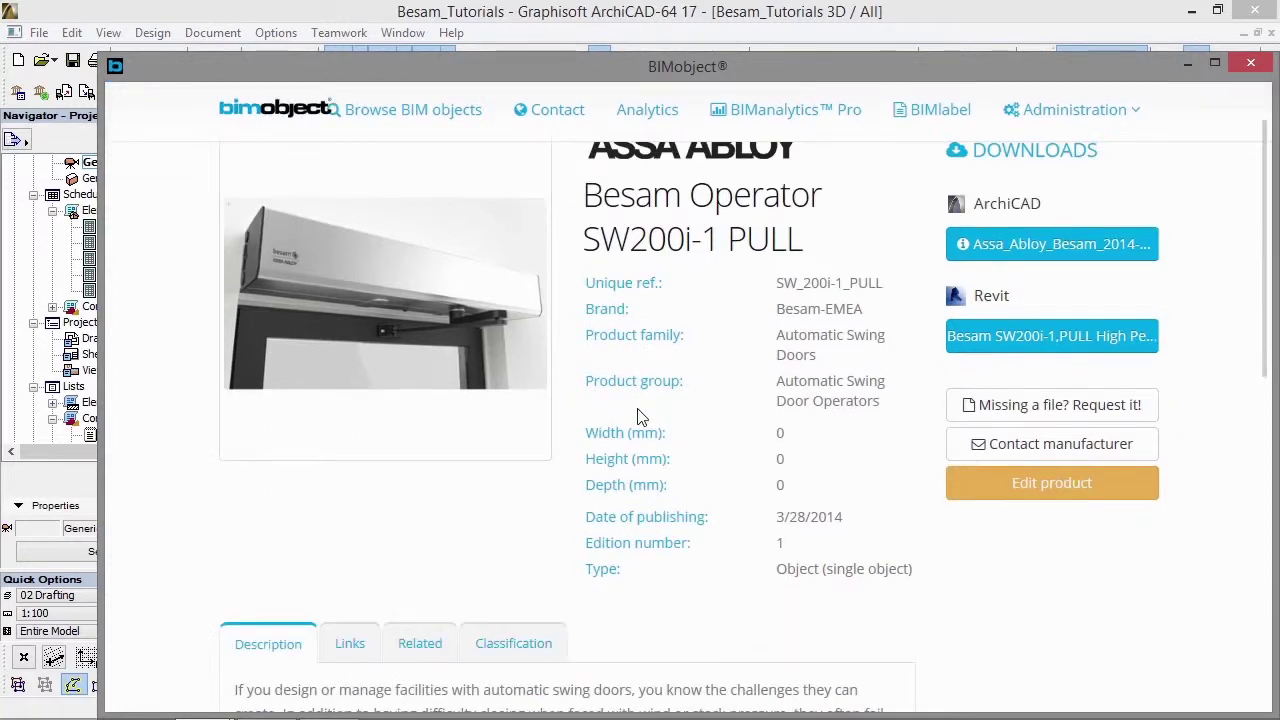
{"action": "left_click", "coordinate": [1250, 65]}
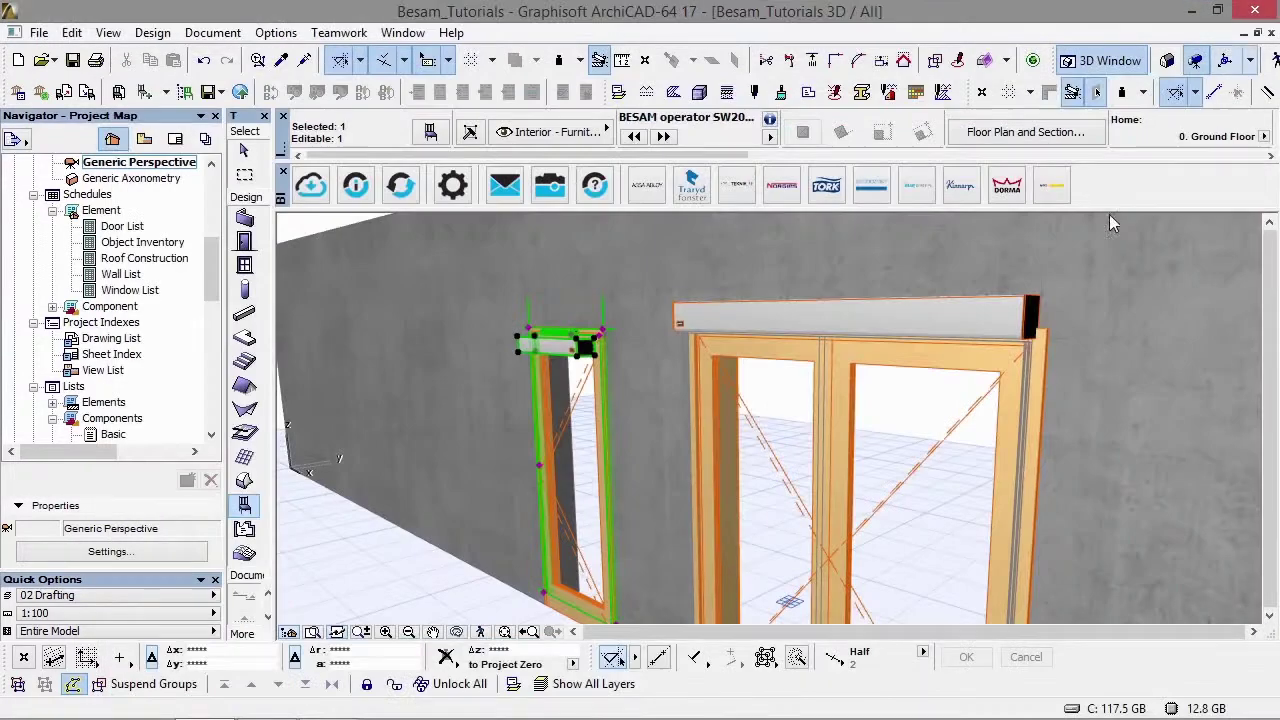
- Return to the ground floor plan and show both doors with their operators
{"action": "key", "text": "F2"}
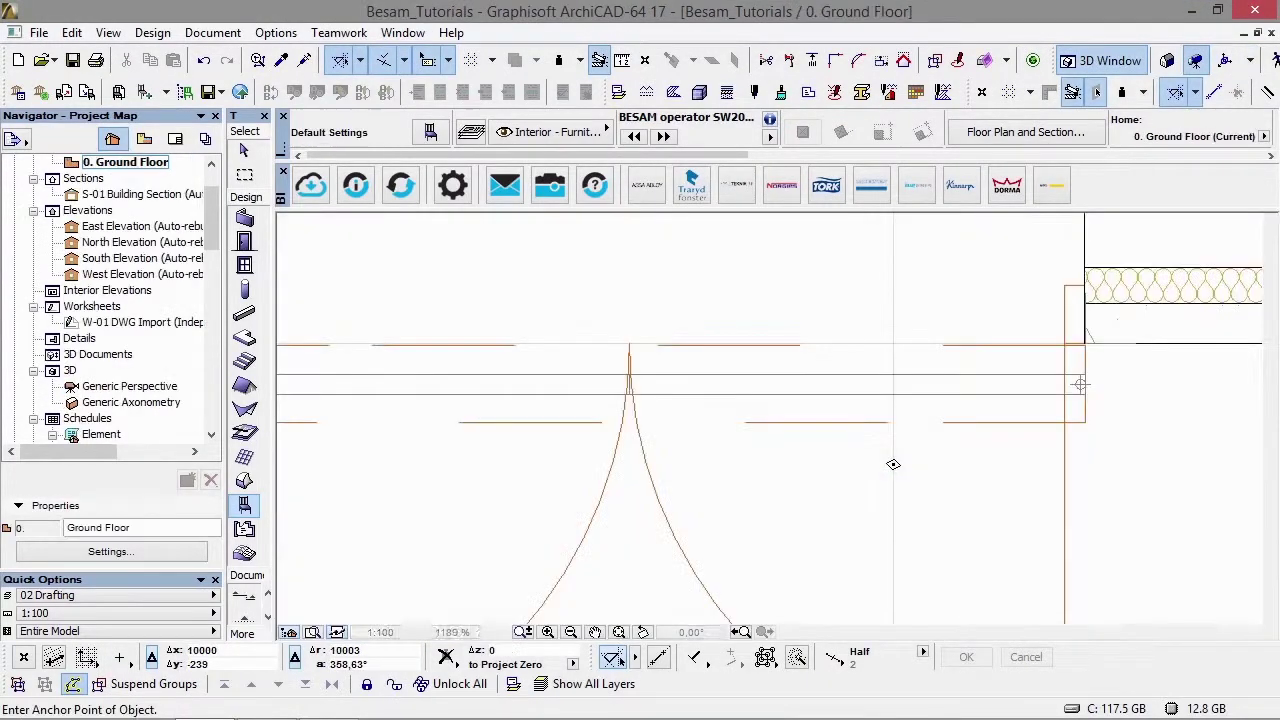
{"action": "scroll", "coordinate": [900, 463], "scroll_direction": "up", "scroll_amount": 2}
{"action": "scroll", "coordinate": [910, 472], "scroll_direction": "down", "scroll_amount": 2}
{"action": "scroll", "coordinate": [911, 472], "scroll_direction": "down", "scroll_amount": 3}
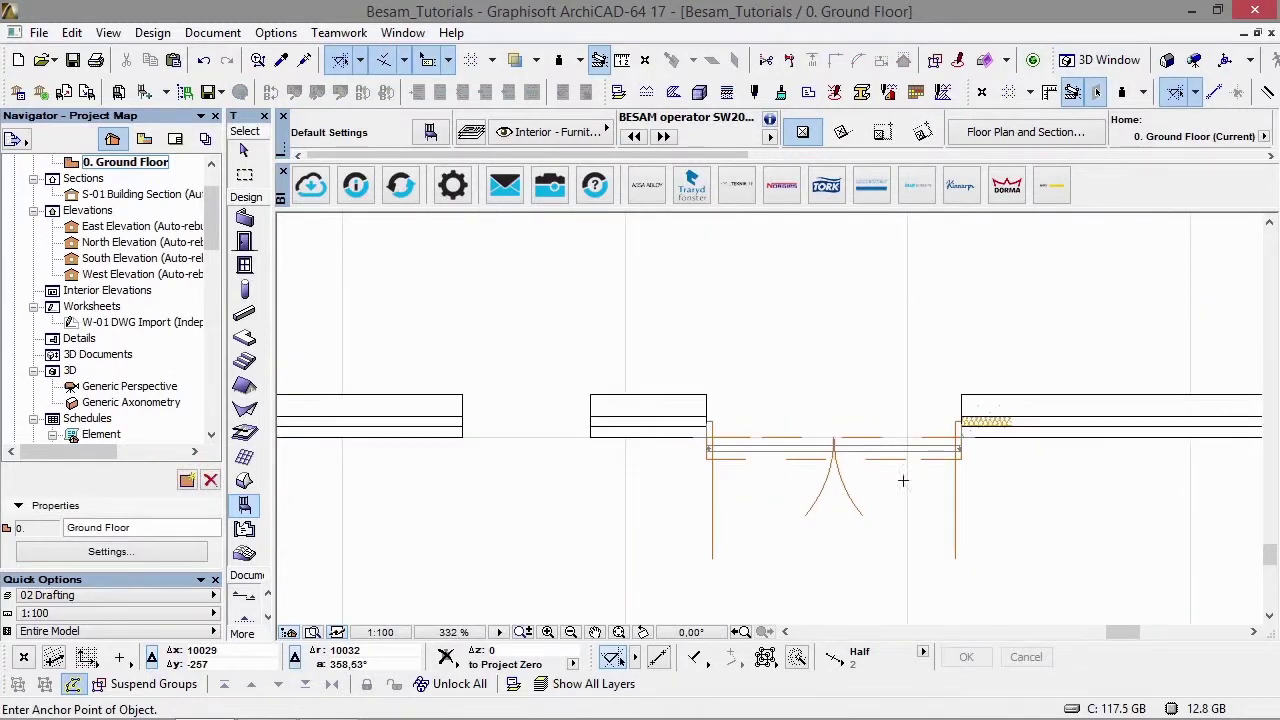
{"action": "scroll", "coordinate": [749, 529], "scroll_direction": "up", "scroll_amount": 1}
{"action": "middle_click_drag", "start_coordinate": [749, 529], "coordinate": [812, 482]}
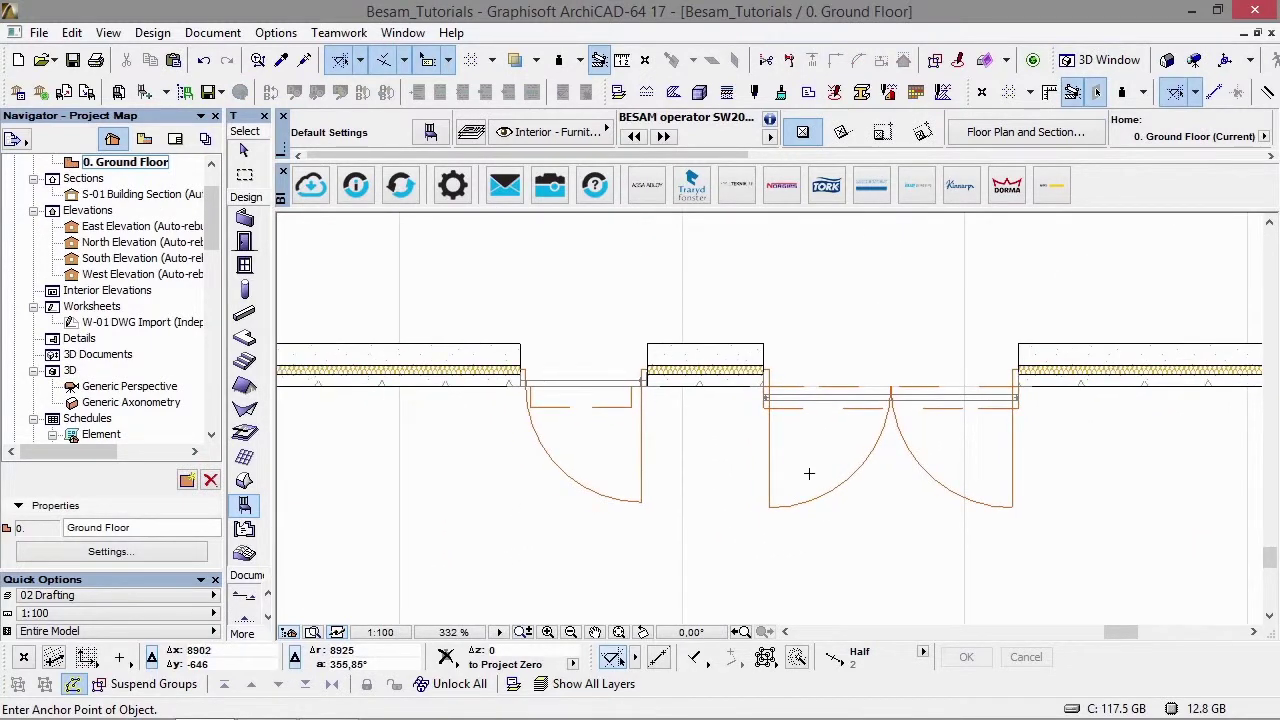
- Browse the ASSA ABLOY catalogue in BIMobject down to the Besam SW200i operators and close it
{"action": "left_click", "coordinate": [640, 190]}
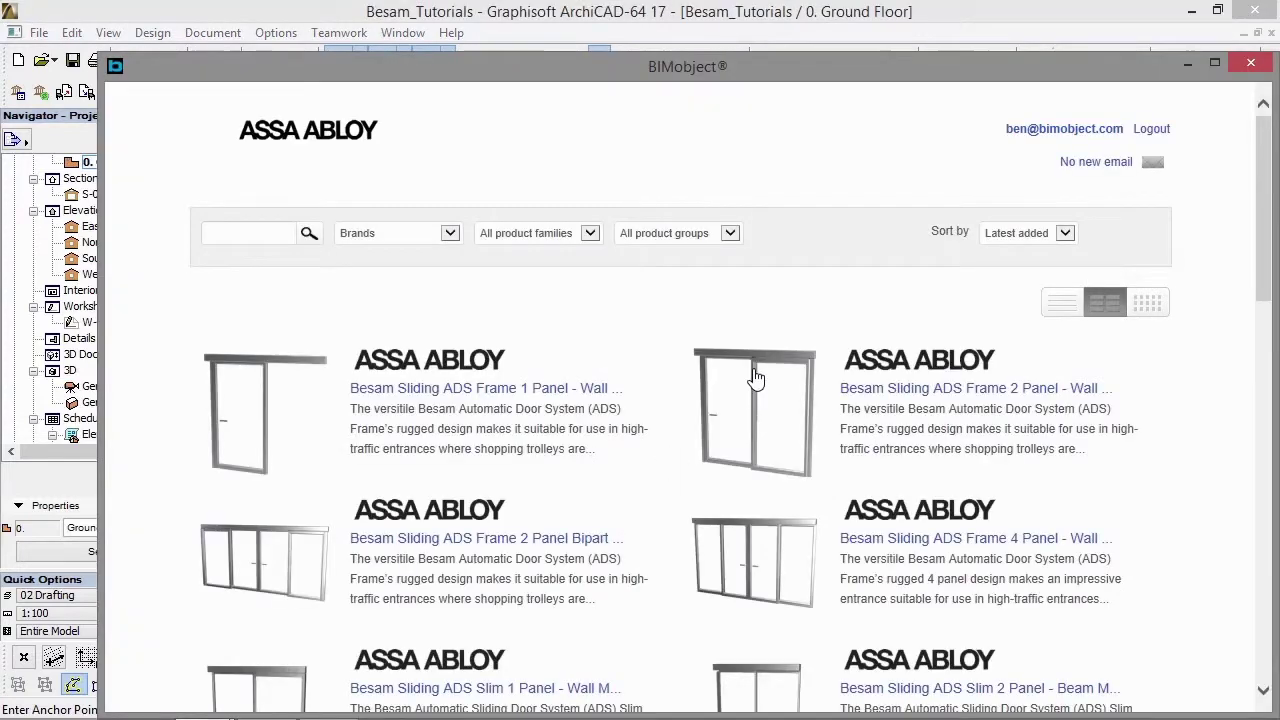
{"action": "scroll", "coordinate": [755, 375], "scroll_direction": "down", "scroll_amount": 15}
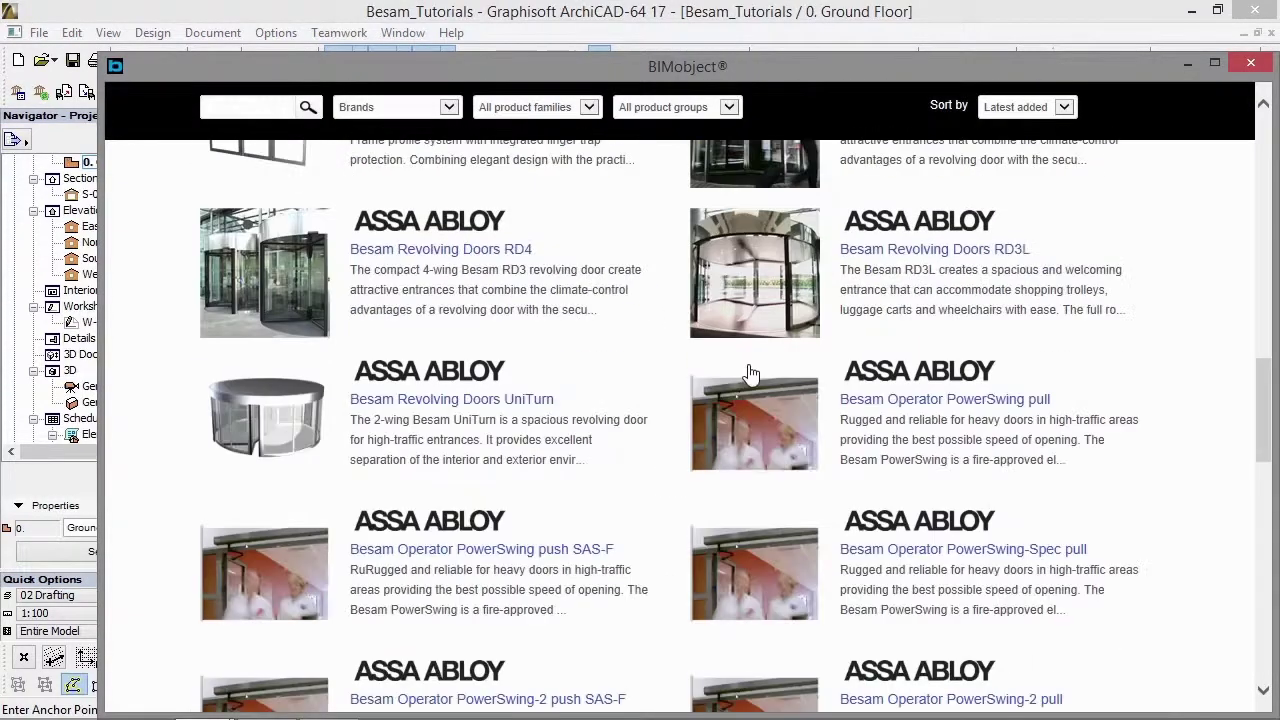
{"action": "scroll", "coordinate": [755, 375], "scroll_direction": "down", "scroll_amount": 2}
{"action": "scroll", "coordinate": [1035, 373], "scroll_direction": "down", "scroll_amount": 5}
{"action": "scroll", "coordinate": [1043, 383], "scroll_direction": "down", "scroll_amount": 9}
{"action": "scroll", "coordinate": [738, 413], "scroll_direction": "down", "scroll_amount": 2}
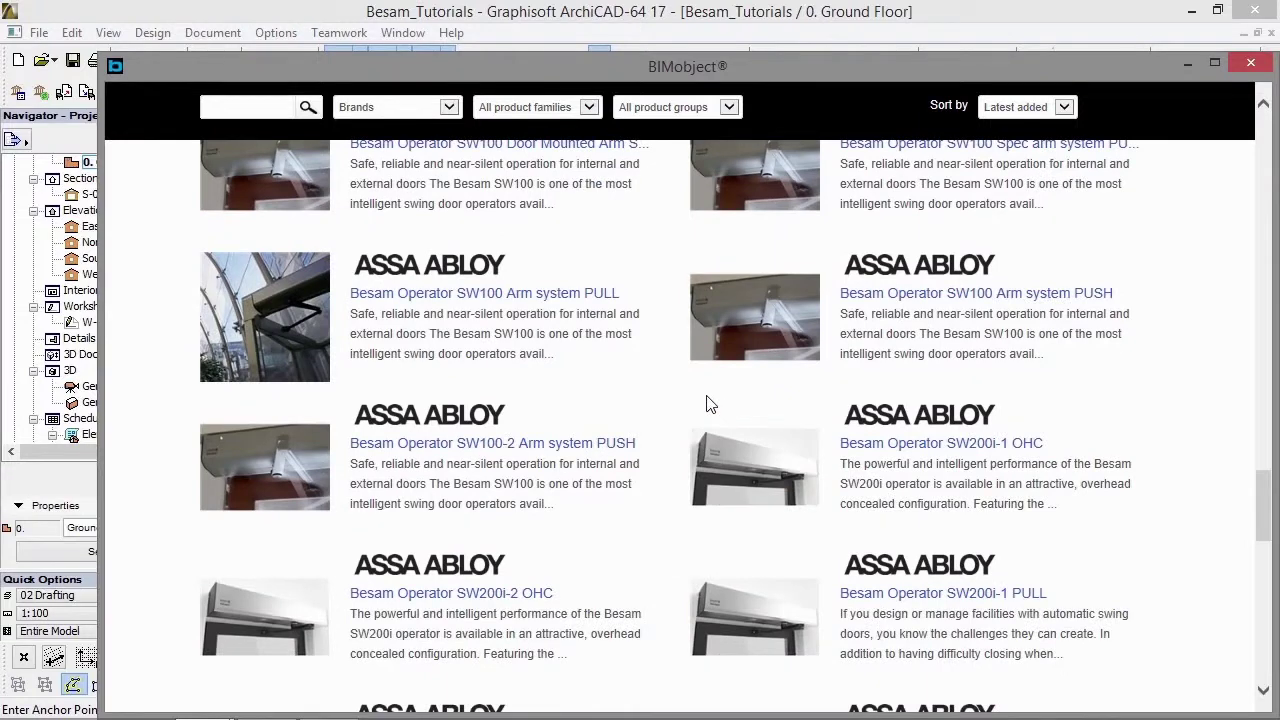
{"action": "scroll", "coordinate": [323, 360], "scroll_direction": "down", "scroll_amount": 6}
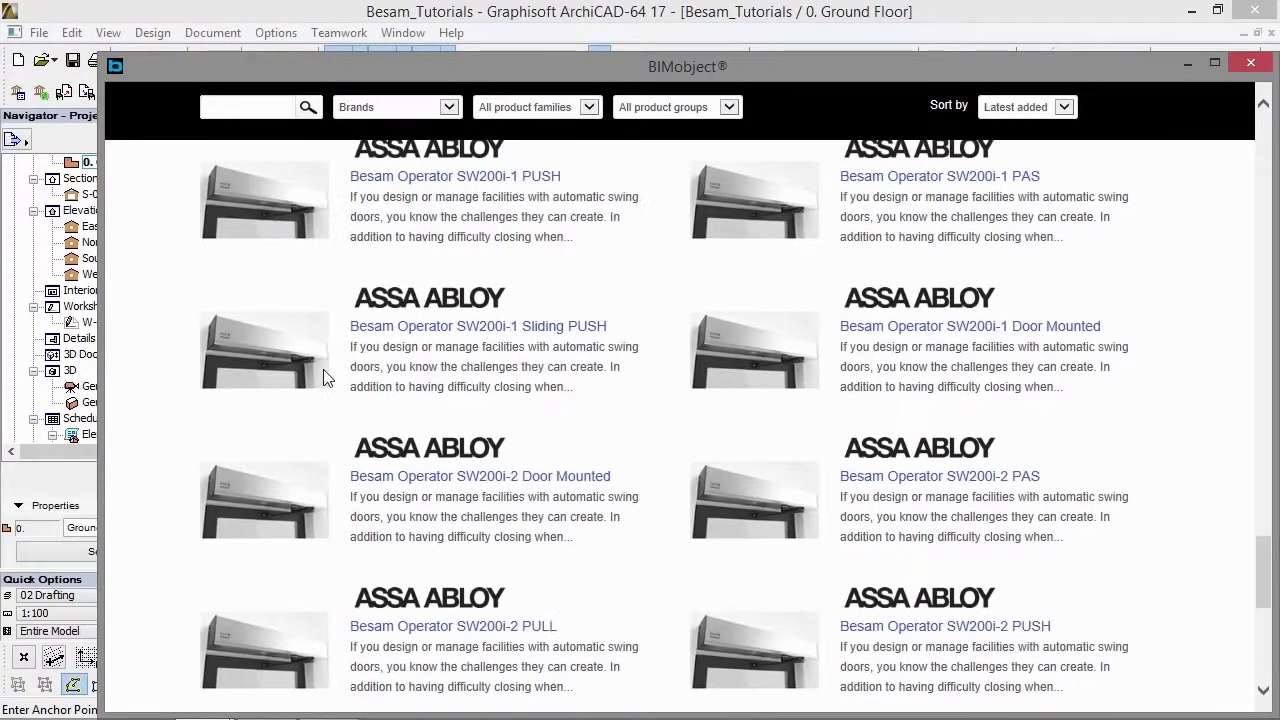
{"action": "left_click", "coordinate": [1250, 63]}
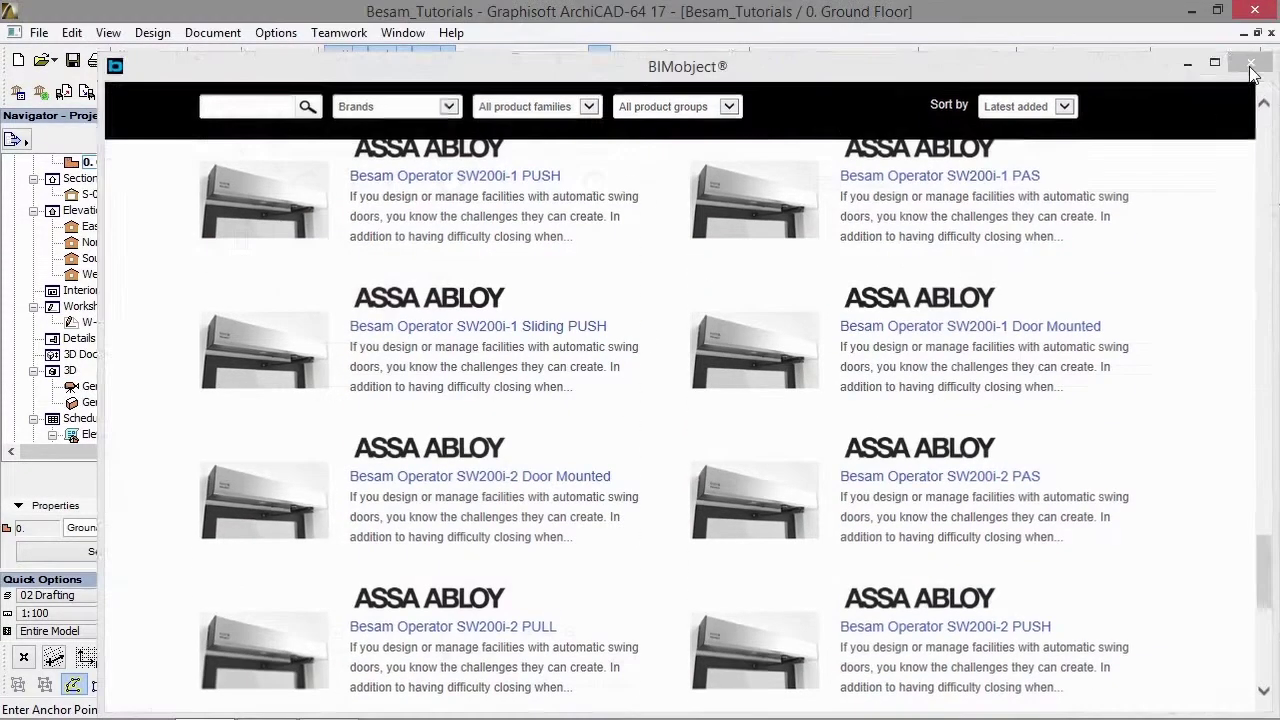